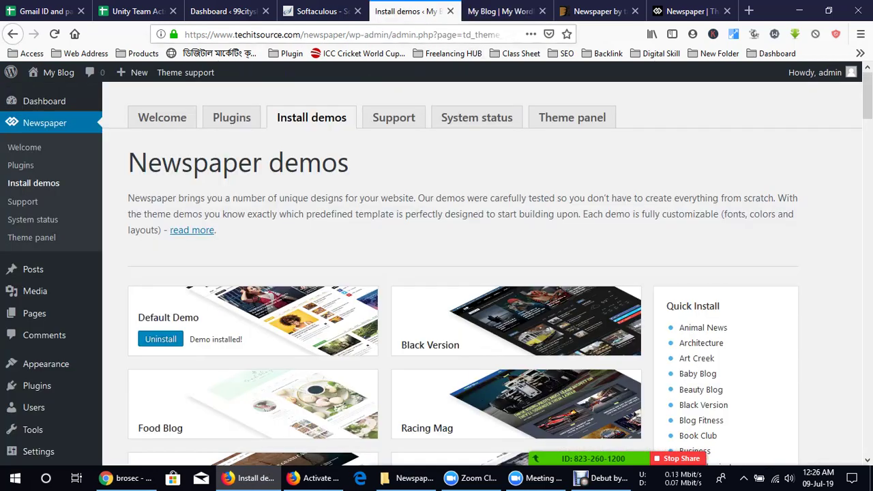
Step: Open the WordPress dashboard and review the blog's front page from the header through to the latest articles
click(44, 101)
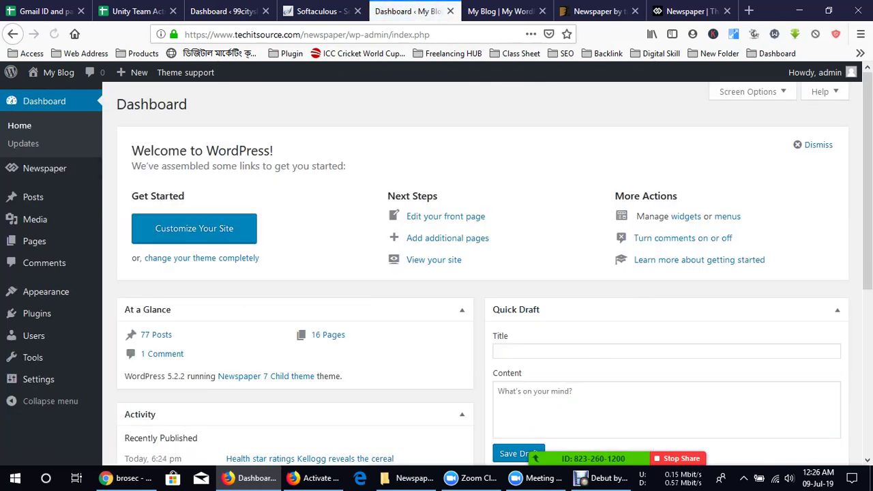
mouse_move(45, 167)
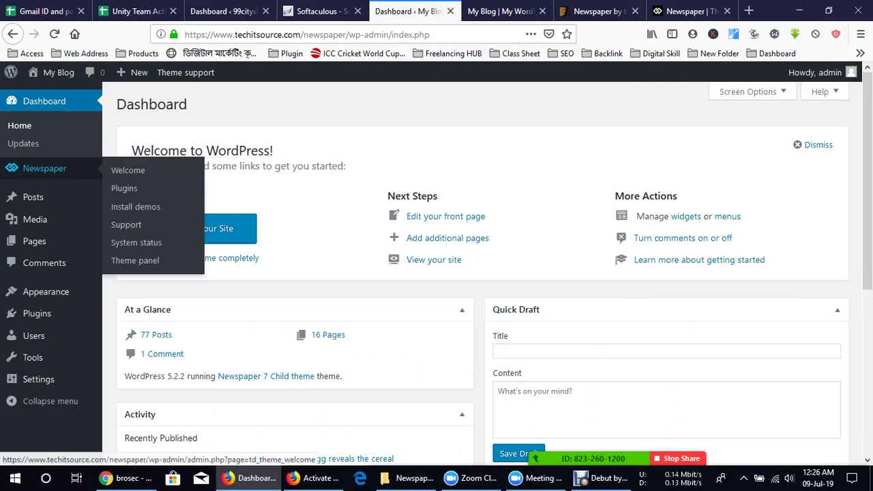
click(500, 10)
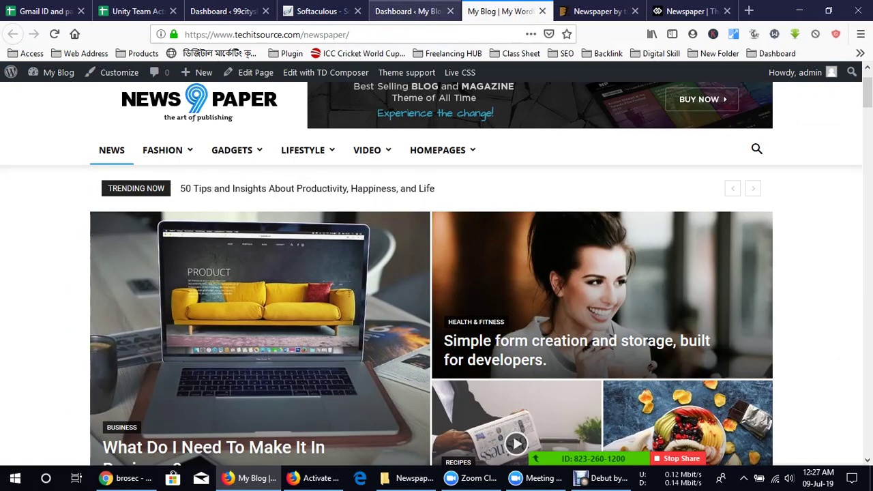
click(408, 11)
click(500, 11)
mouse_move(303, 150)
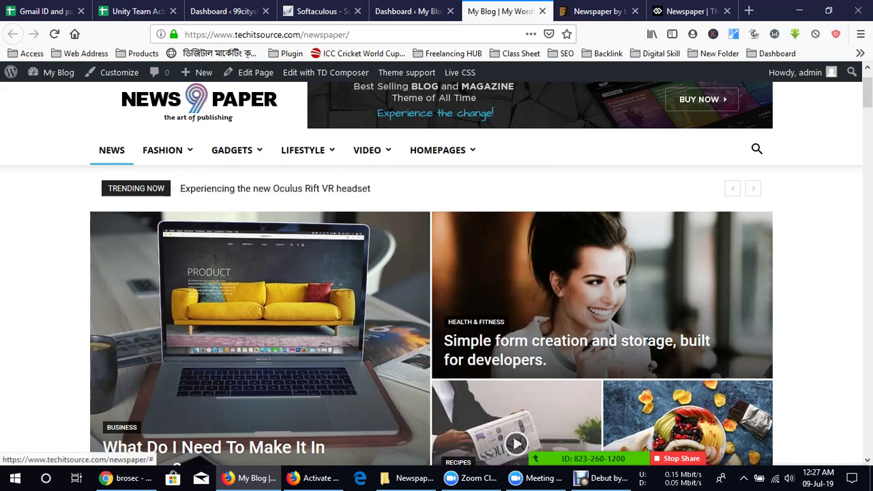
scroll(437, 273, down, 10)
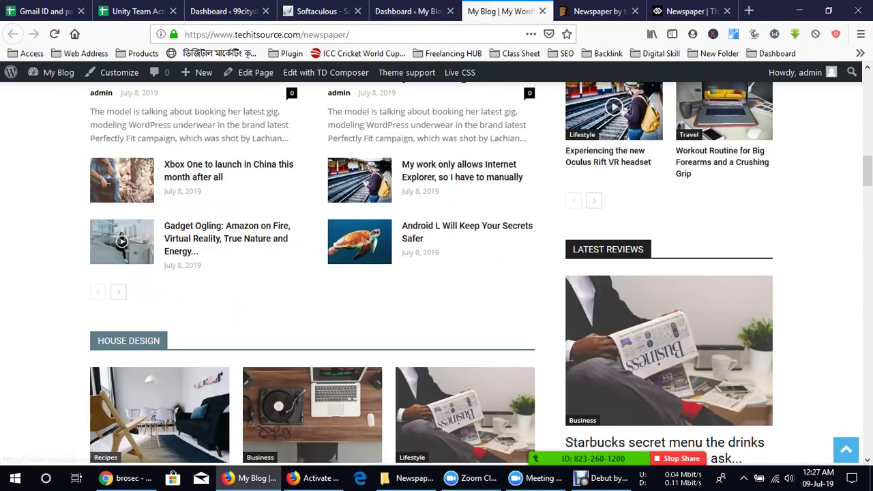
scroll(437, 273, up, 15)
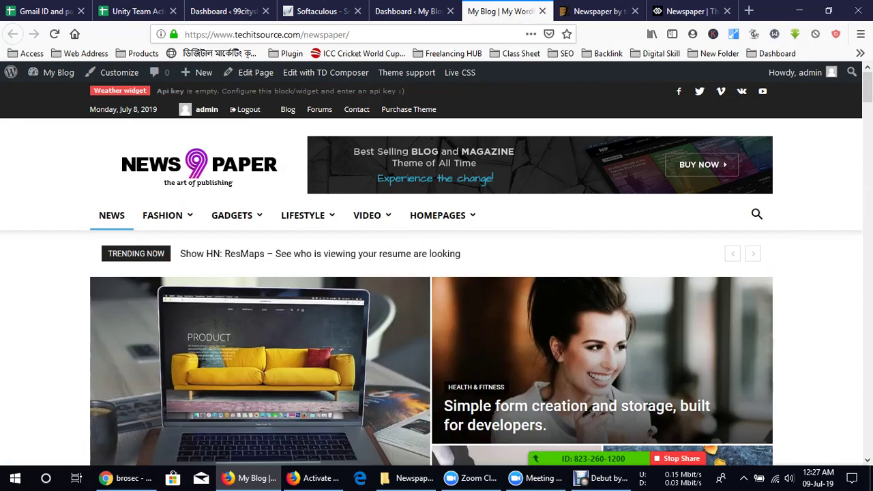
scroll(437, 273, down, 8)
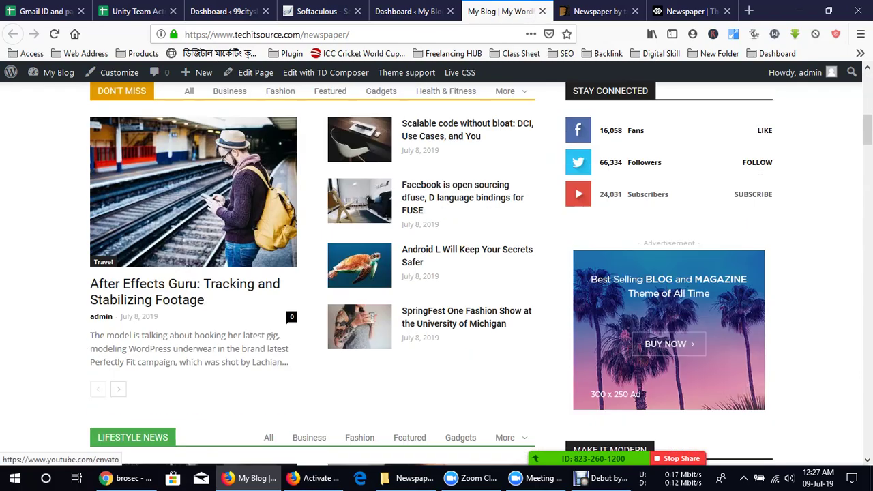
scroll(437, 272, down, 20)
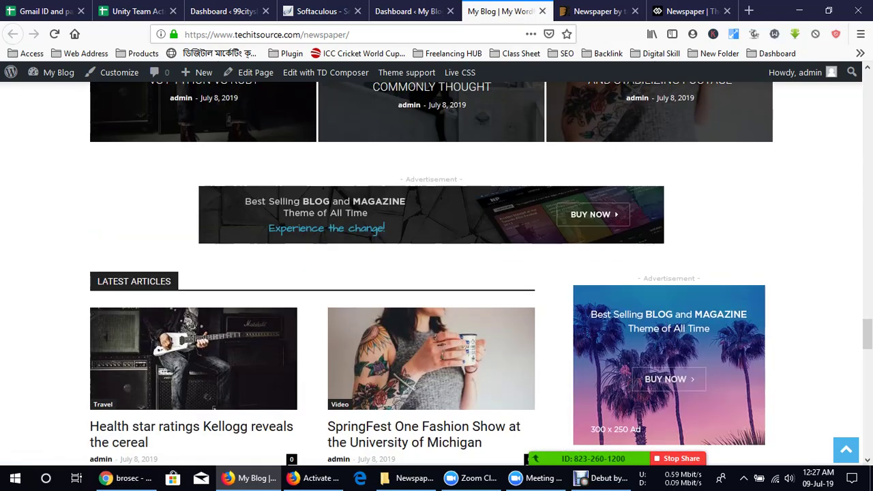
scroll(436, 273, up, 20)
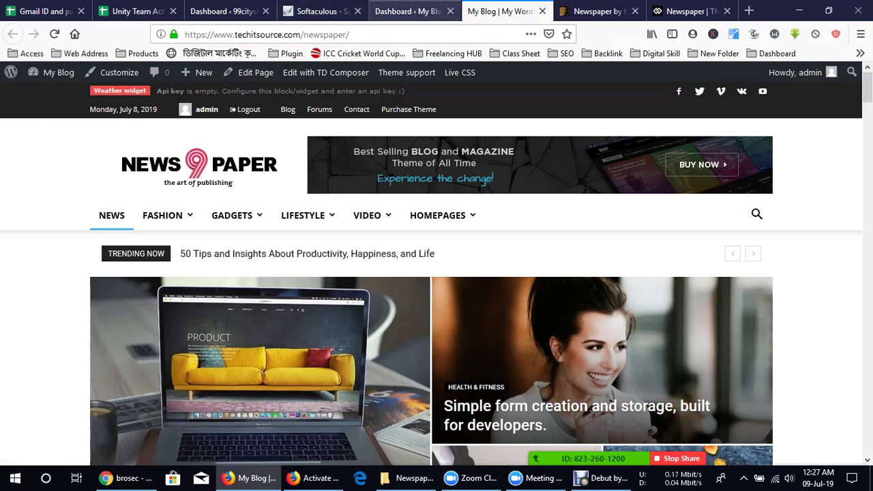
Step: Return to the WordPress dashboard and open the Newspaper theme panel
click(409, 11)
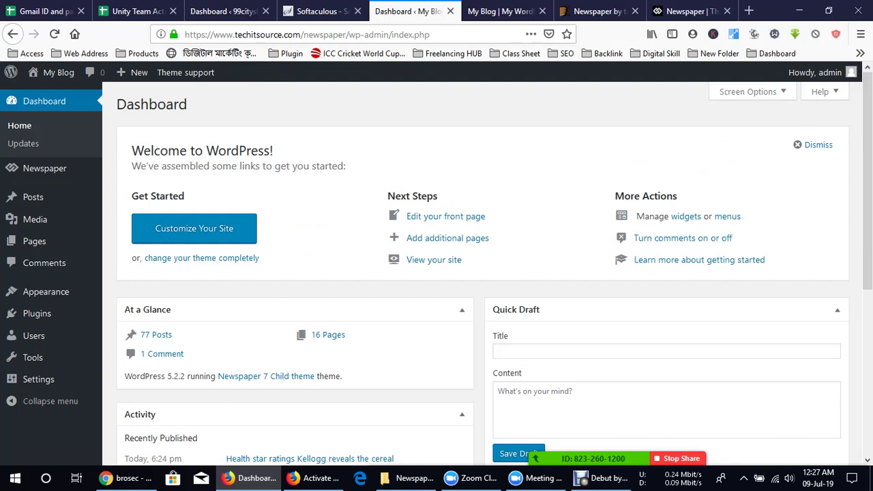
mouse_move(44, 168)
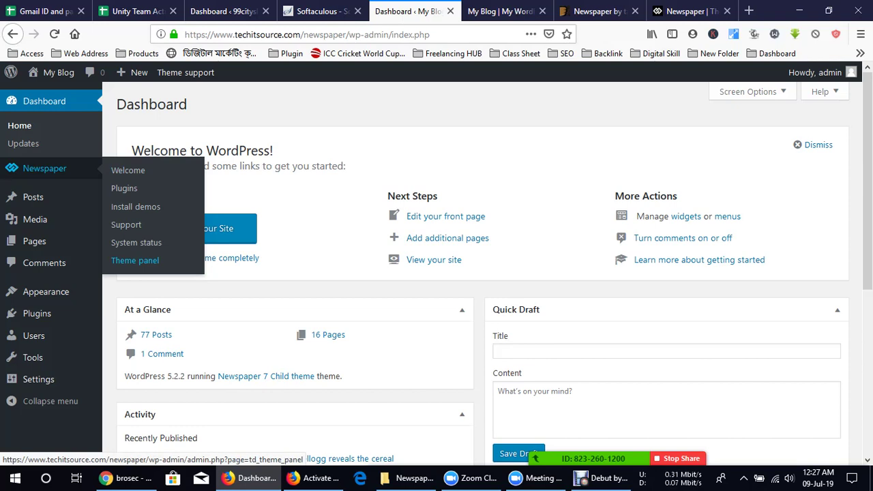
click(135, 260)
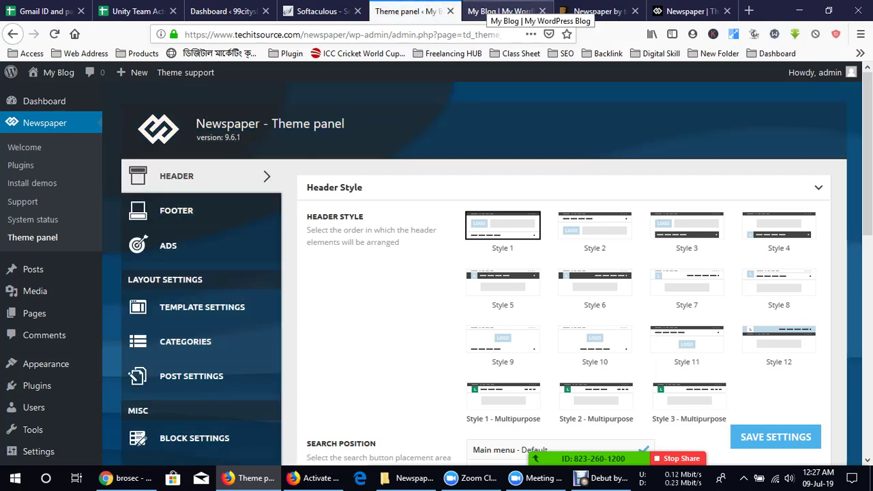
click(505, 11)
click(409, 11)
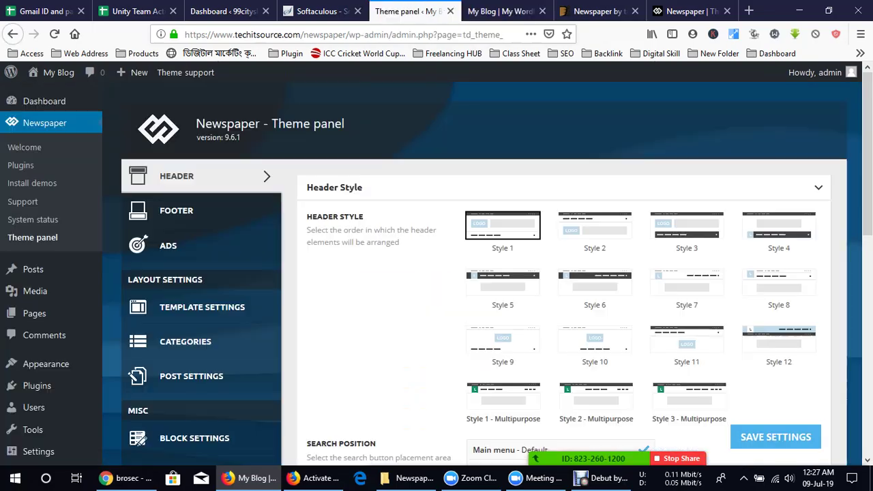
Step: Switch to the desktop and check the UNIVERSAL-DEAL image's dimensions in its file properties, closing them when done
key(super+d)
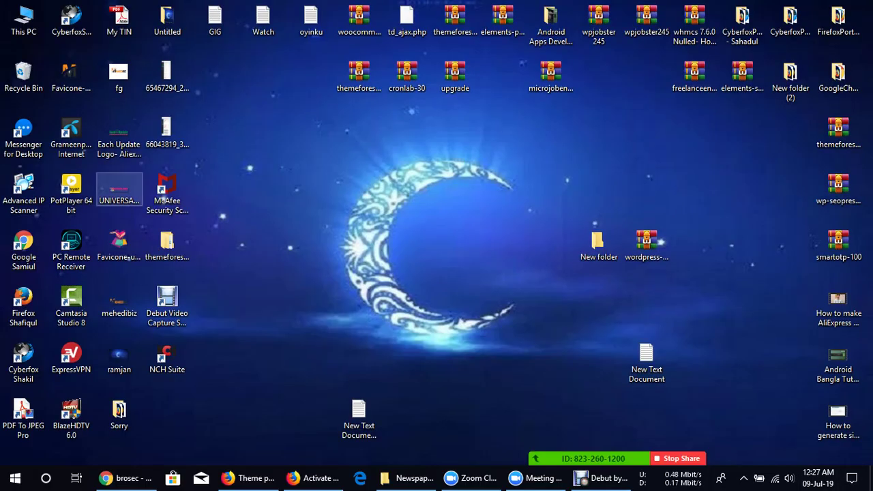
right_click(122, 198)
click(162, 455)
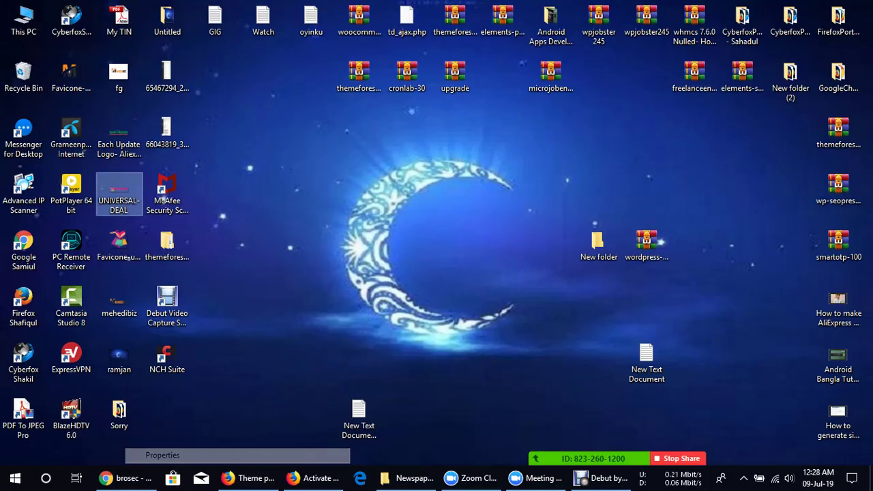
click(210, 164)
click(177, 371)
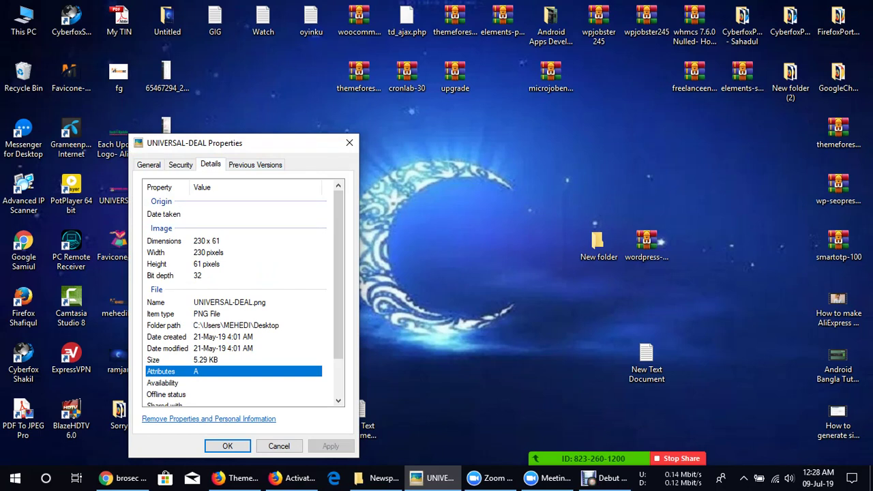
click(349, 143)
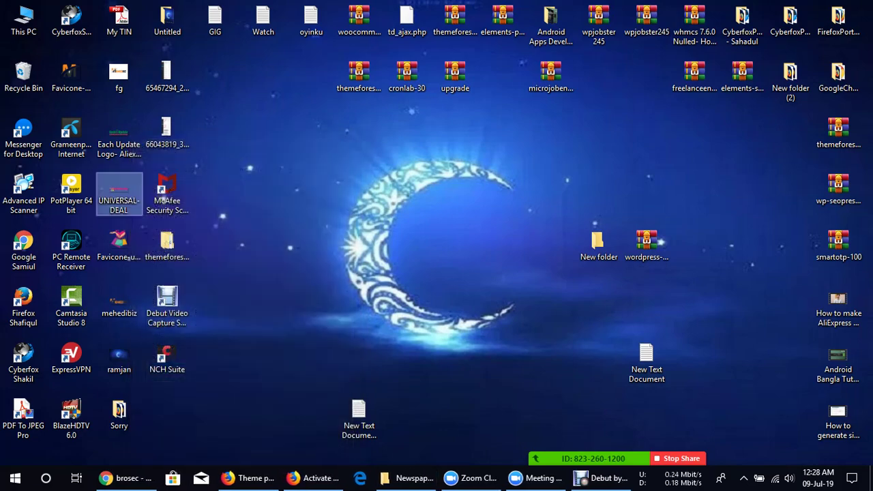
Step: Leave the desktop and switch back to the Newspaper theme panel in Firefox
right_click(350, 145)
click(369, 183)
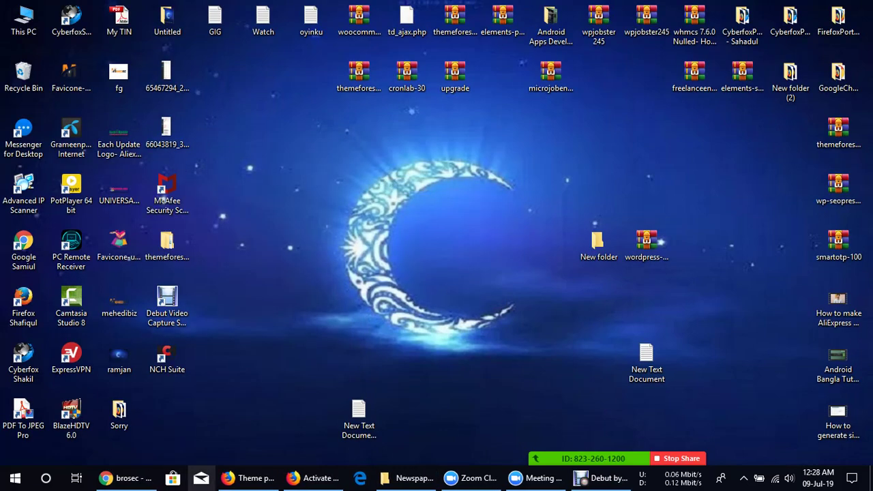
click(314, 478)
click(249, 478)
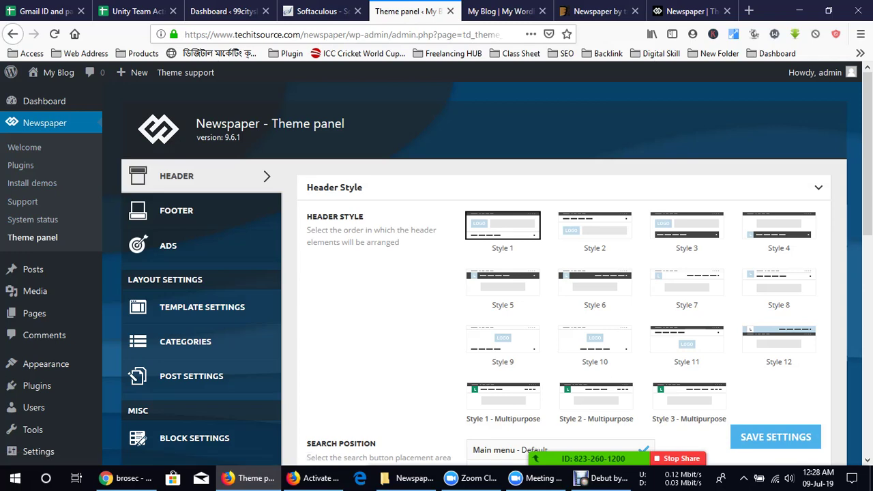
Step: Collapse the Header Style section and expand the Logo & Favicon section of the header settings
scroll(477, 273, down, 8)
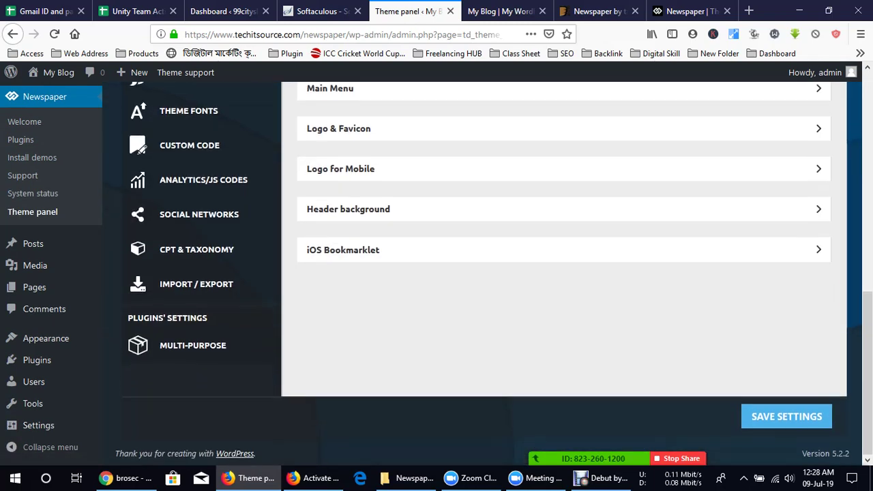
scroll(477, 273, up, 8)
scroll(477, 273, up, 1)
scroll(477, 273, down, 2)
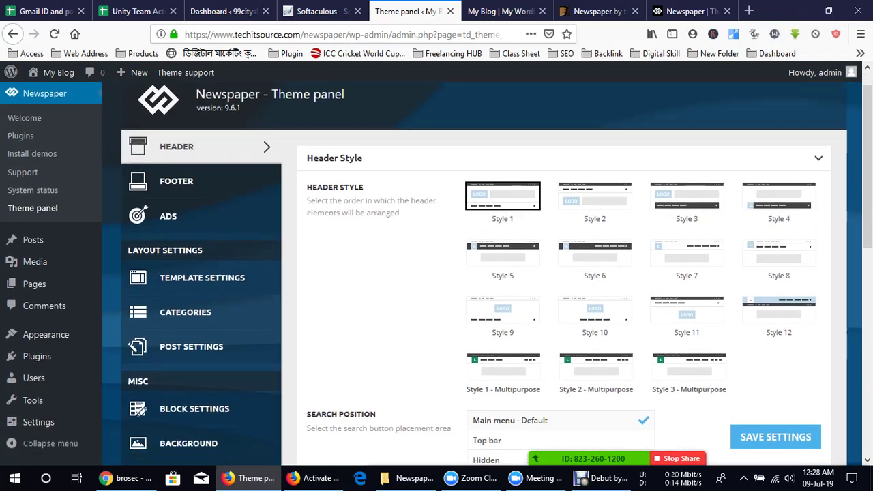
scroll(477, 273, up, 1)
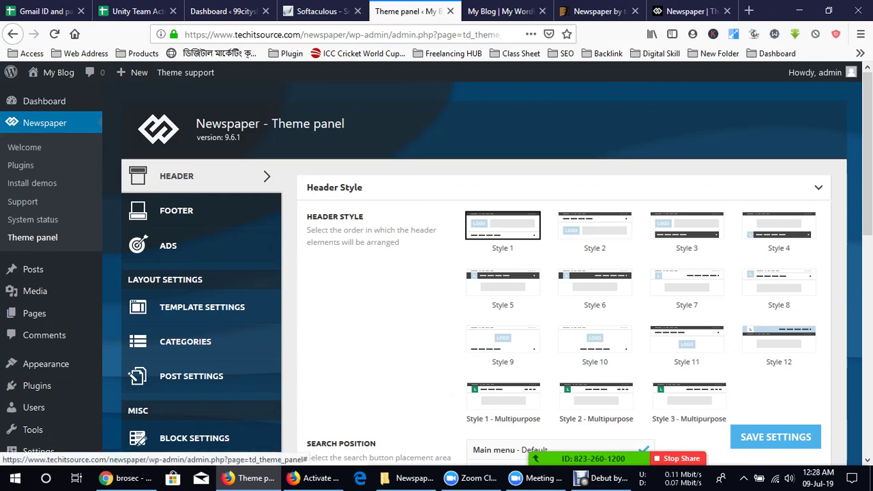
click(334, 187)
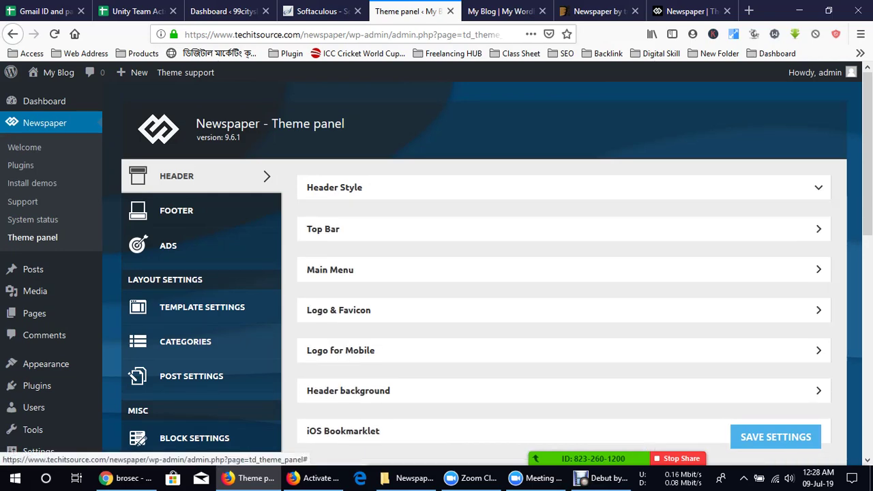
click(335, 187)
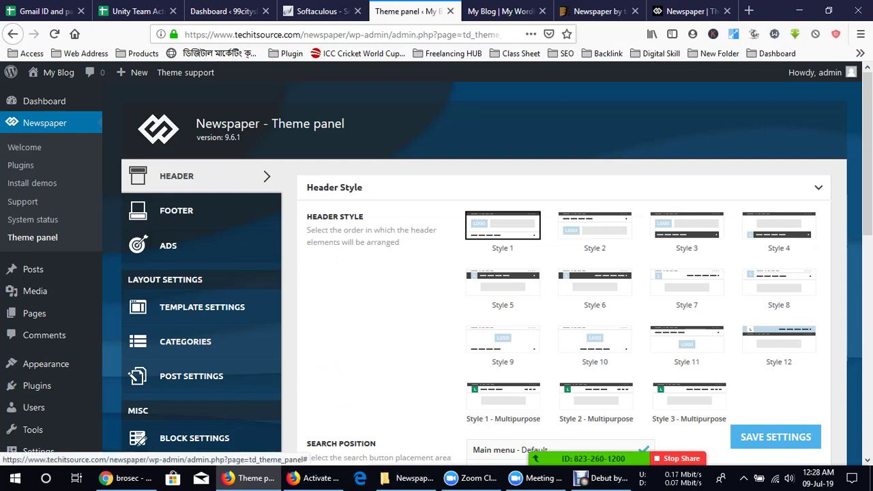
click(334, 187)
scroll(488, 273, down, 2)
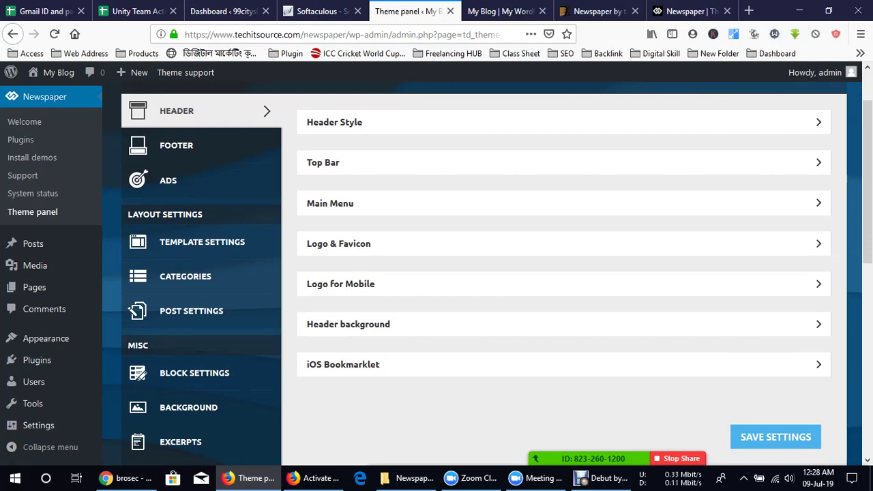
click(338, 244)
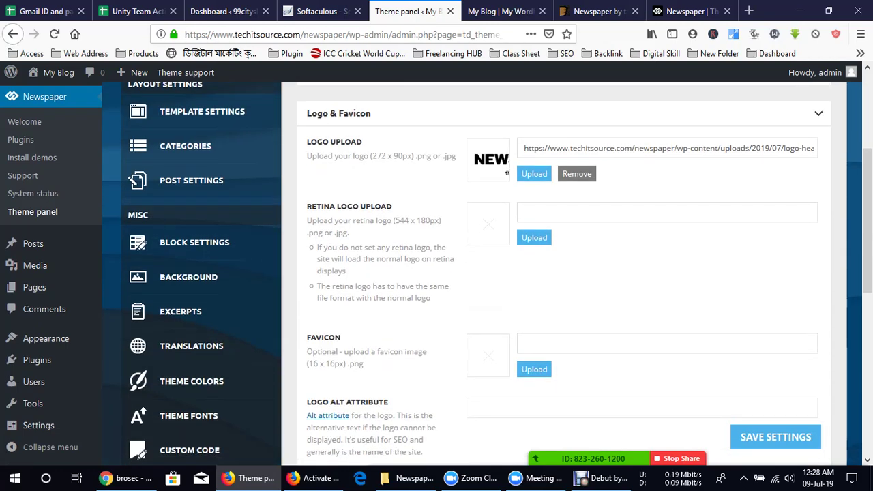
Step: Upload the mehedibiz image from the Desktop folder and insert it as the main site logo
drag(436, 451, 363, 142)
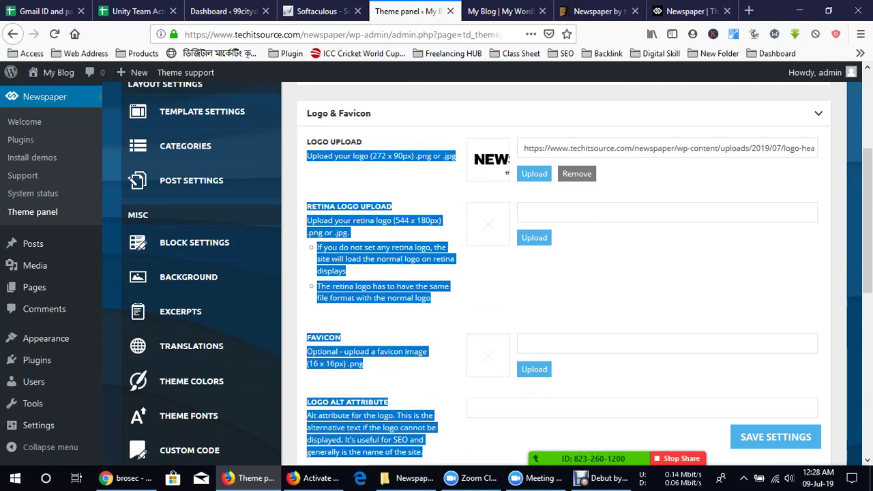
click(363, 141)
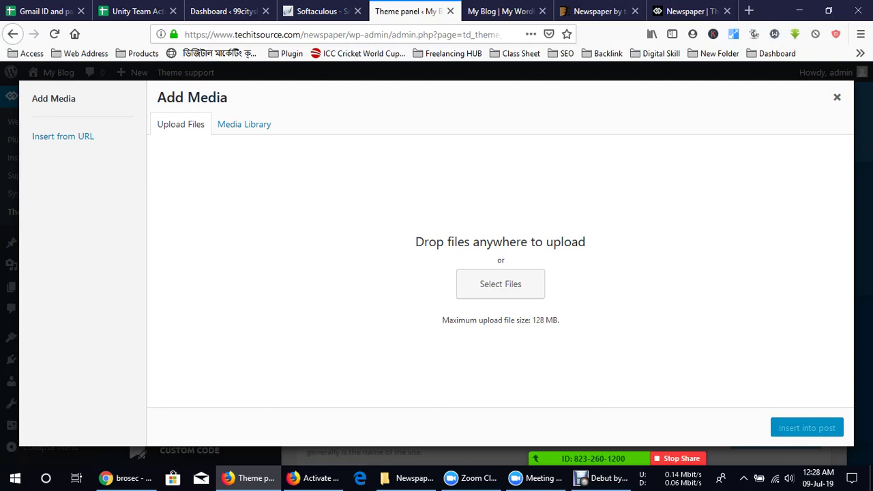
click(500, 284)
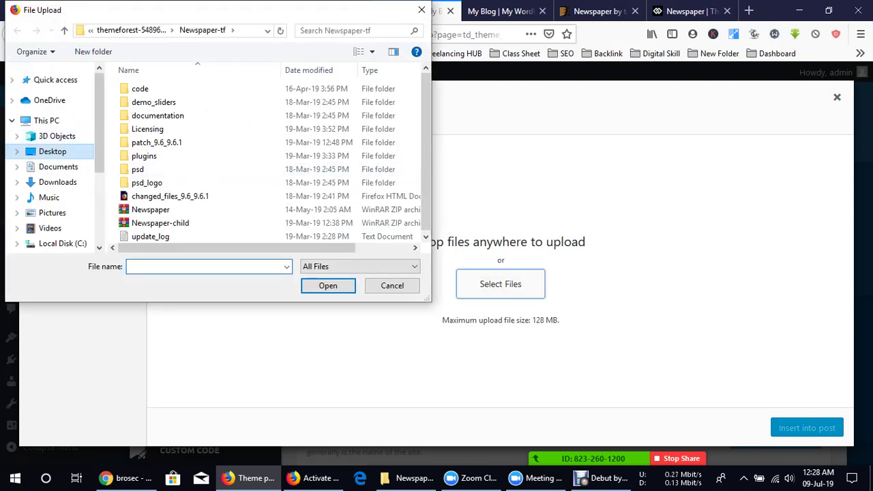
click(52, 152)
click(225, 187)
scroll(225, 190, down, 5)
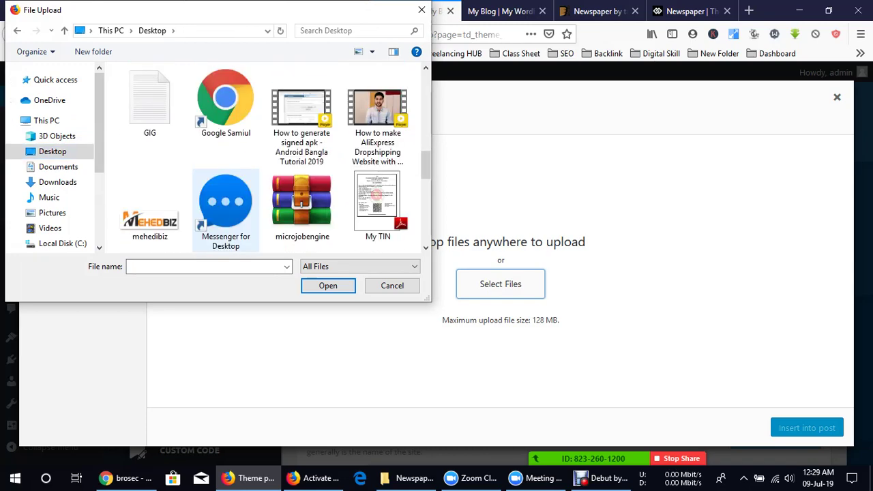
scroll(225, 204, up, 3)
scroll(225, 205, down, 3)
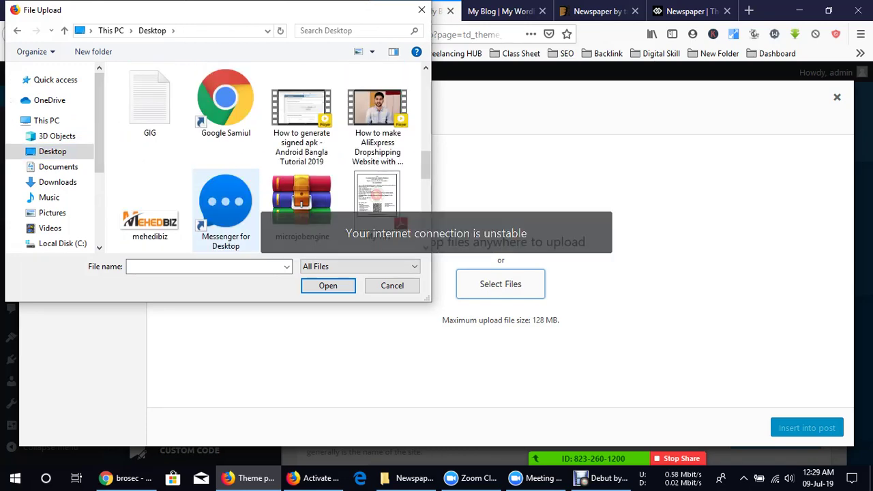
scroll(225, 205, down, 2)
double_click(150, 119)
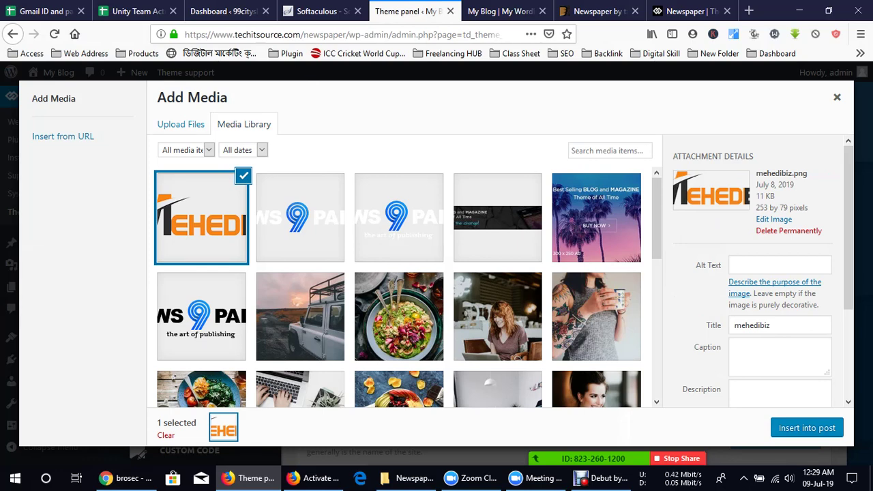
click(807, 428)
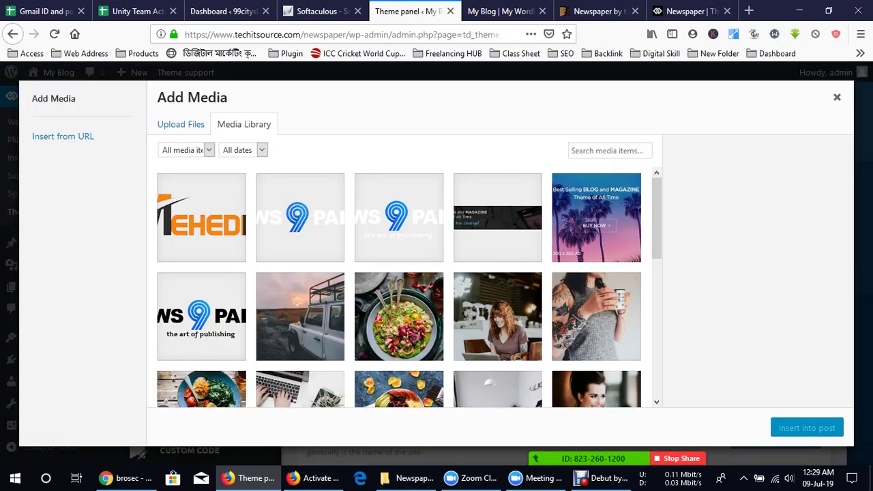
Step: Insert mehedibiz.png from the media library as the retina logo
click(201, 217)
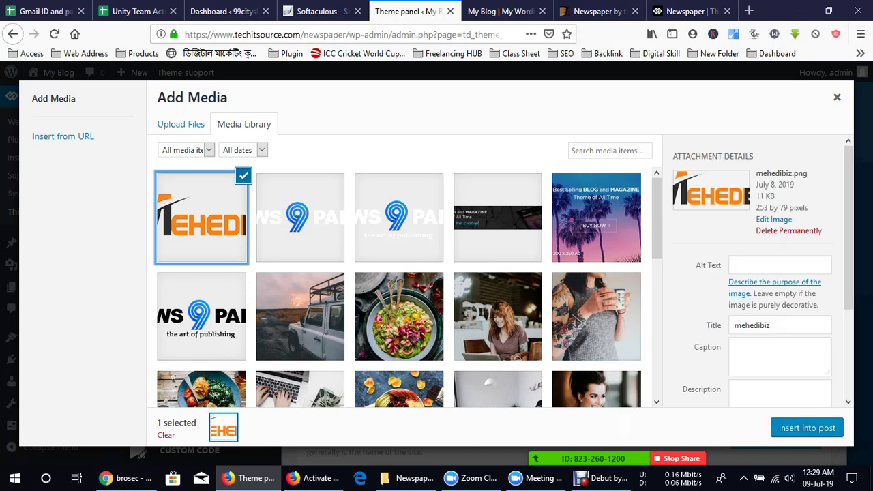
click(807, 427)
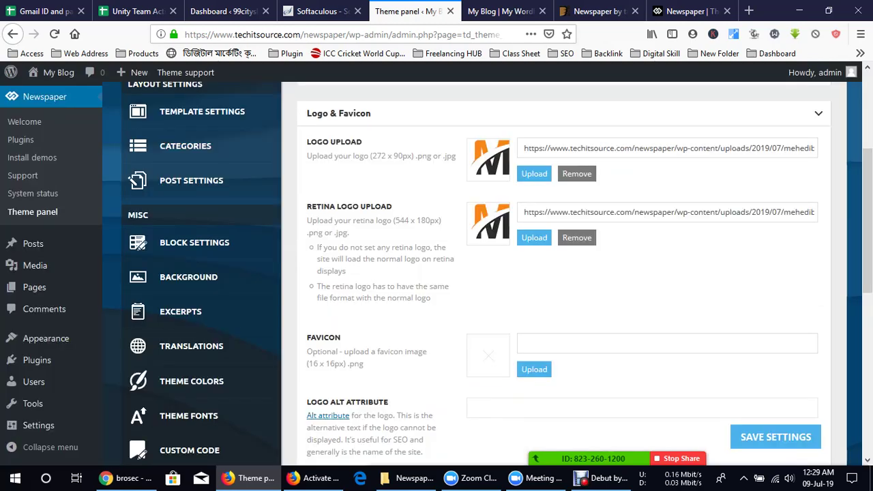
Step: Start a file upload for the favicon in the Logo & Favicon section and browse the Desktop folder for its image
scroll(487, 272, down, 2)
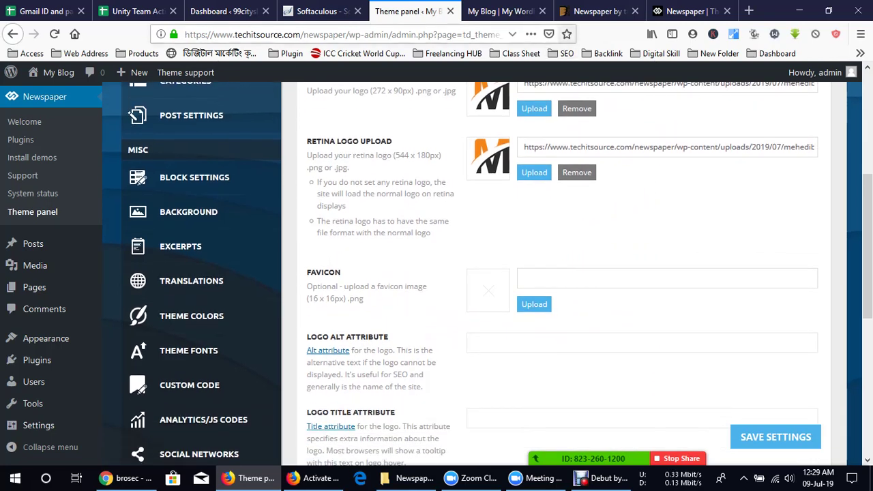
click(686, 11)
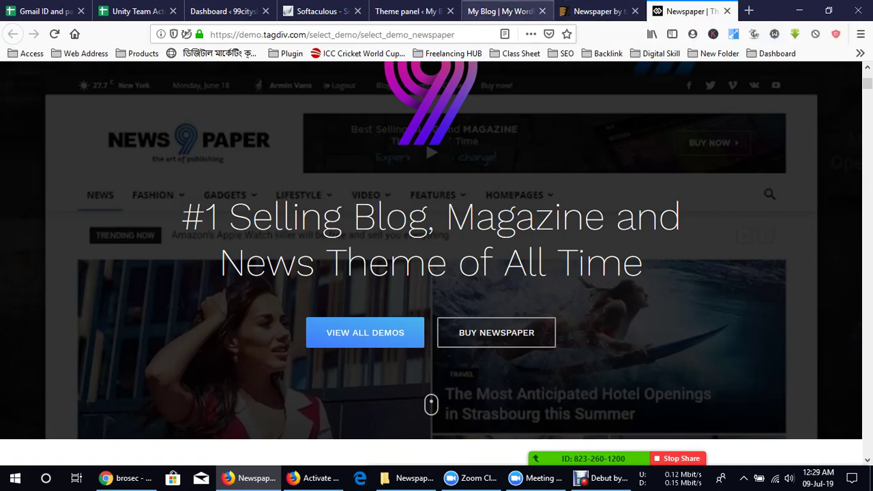
click(321, 11)
click(408, 11)
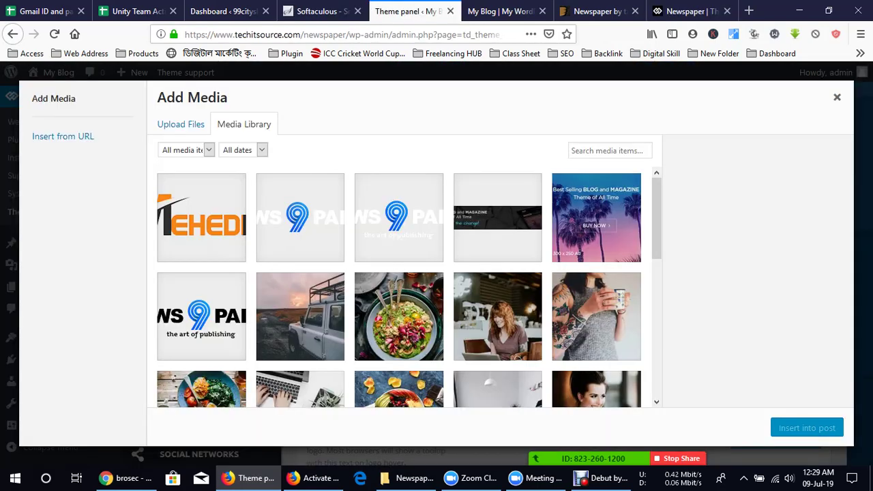
click(180, 124)
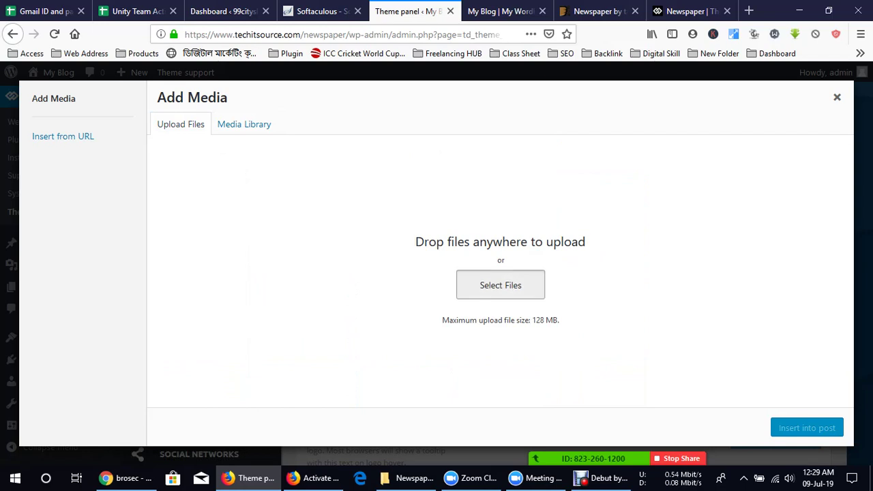
click(500, 285)
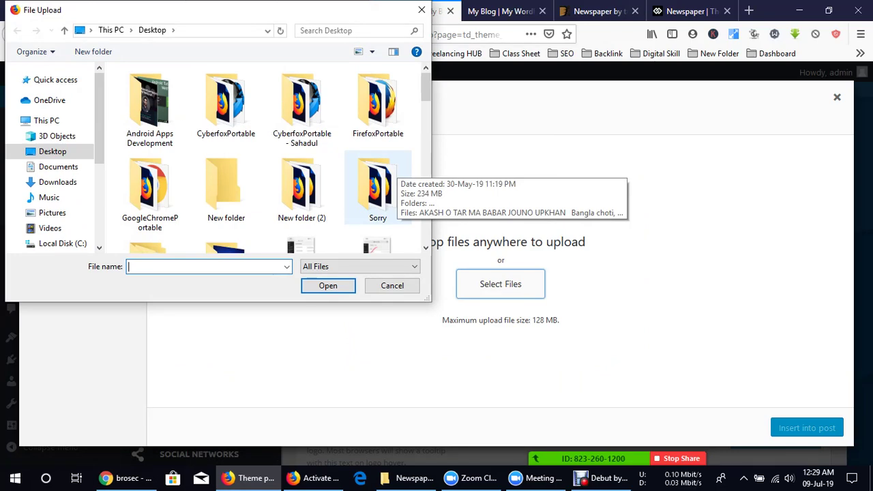
scroll(266, 157, down, 2)
scroll(379, 177, down, 3)
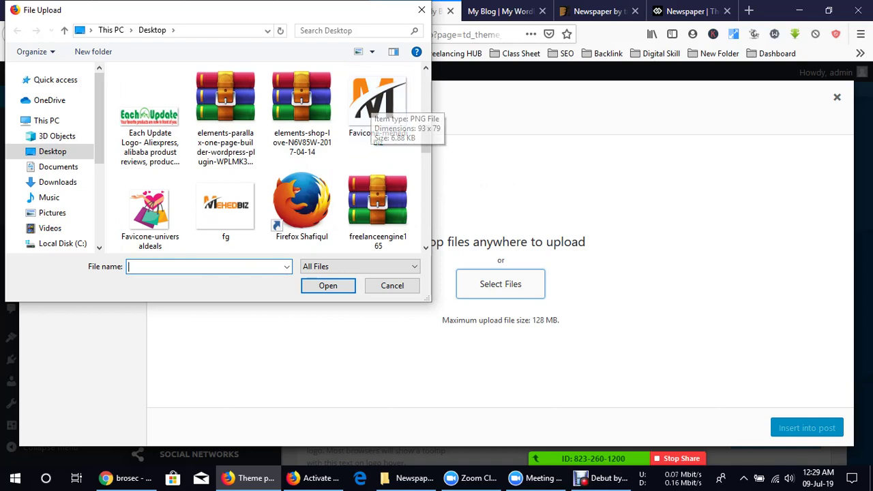
Step: Leave the file selection and review the logo, sticky menu and page sections on the blog homepage
key(Escape)
click(501, 11)
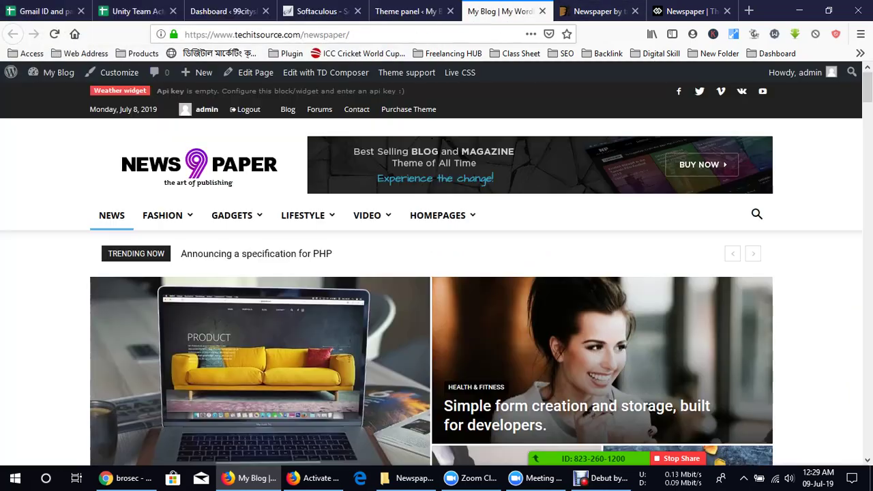
scroll(302, 225, down, 10)
scroll(437, 272, up, 3)
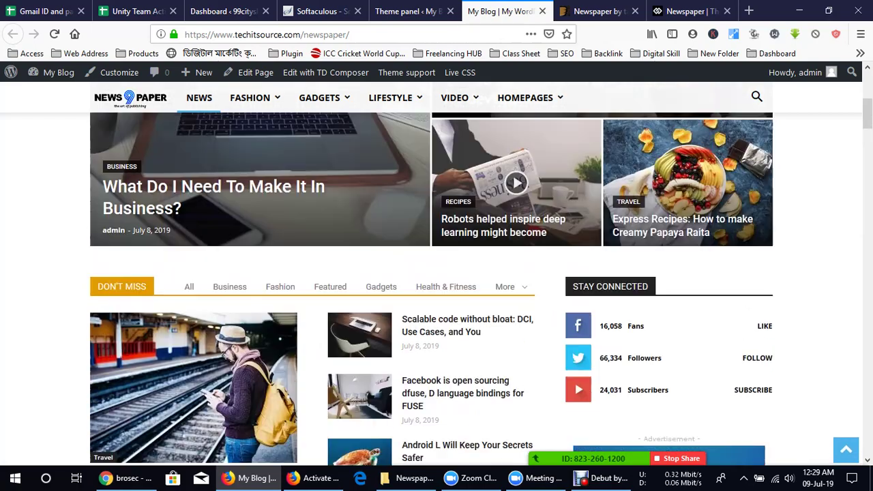
scroll(437, 273, down, 20)
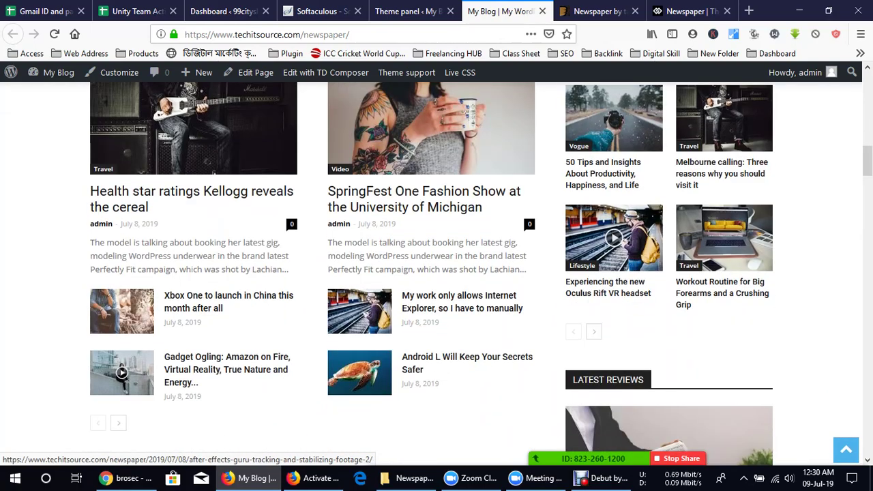
scroll(303, 307, up, 20)
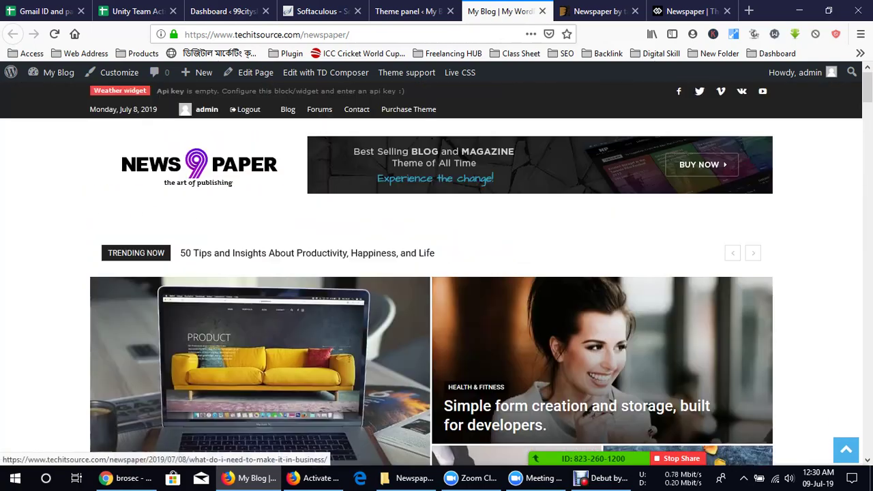
Step: Upload the Favicone-mehedibiz image from the Desktop folder and insert it as the site's favicon
click(413, 11)
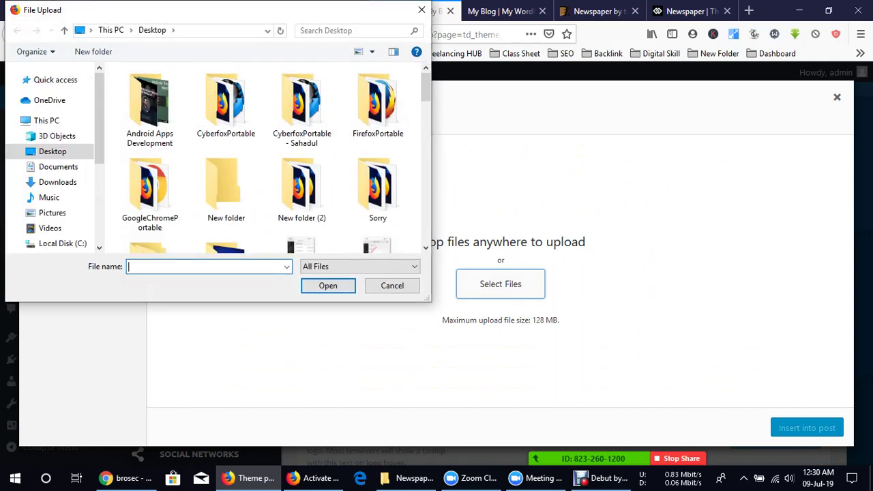
scroll(262, 157, down, 8)
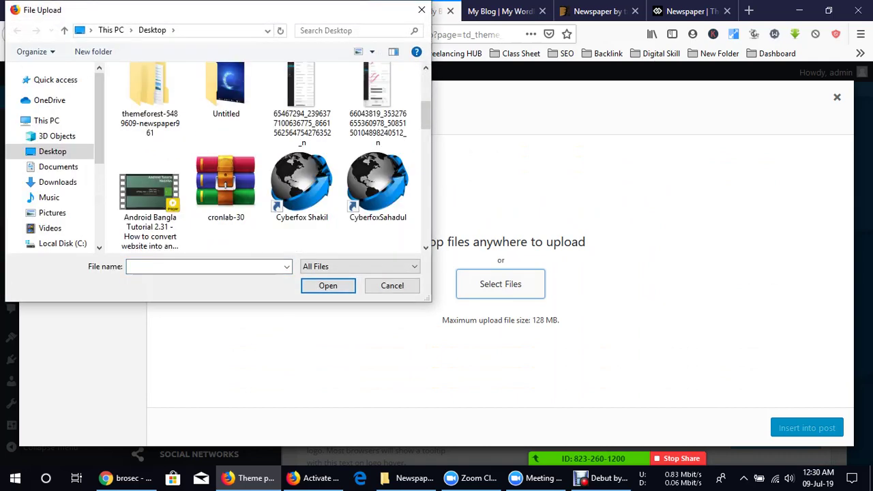
scroll(262, 157, up, 2)
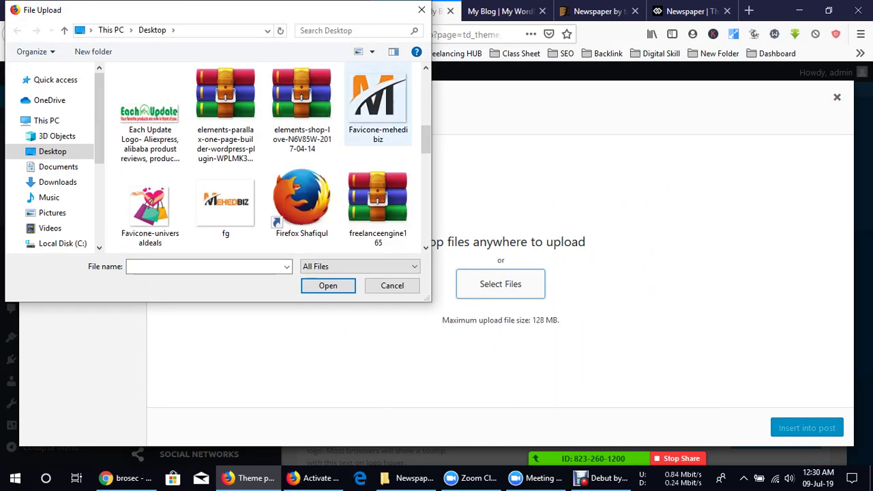
double_click(378, 109)
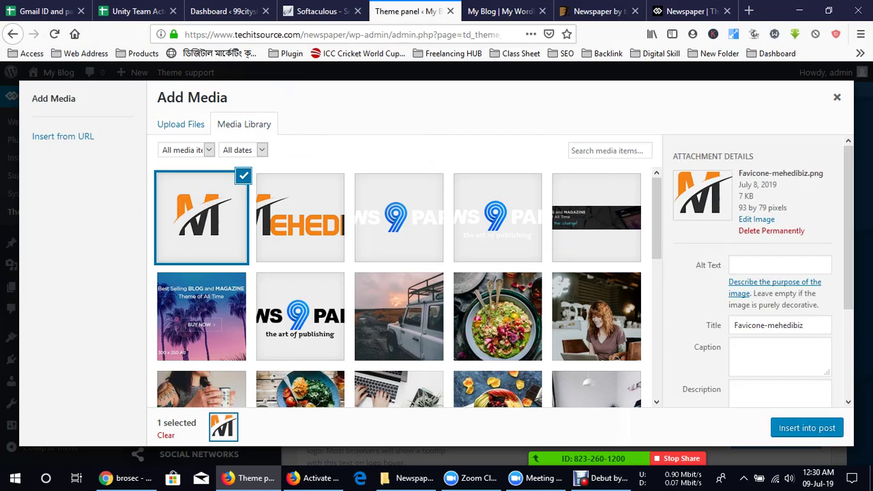
click(806, 428)
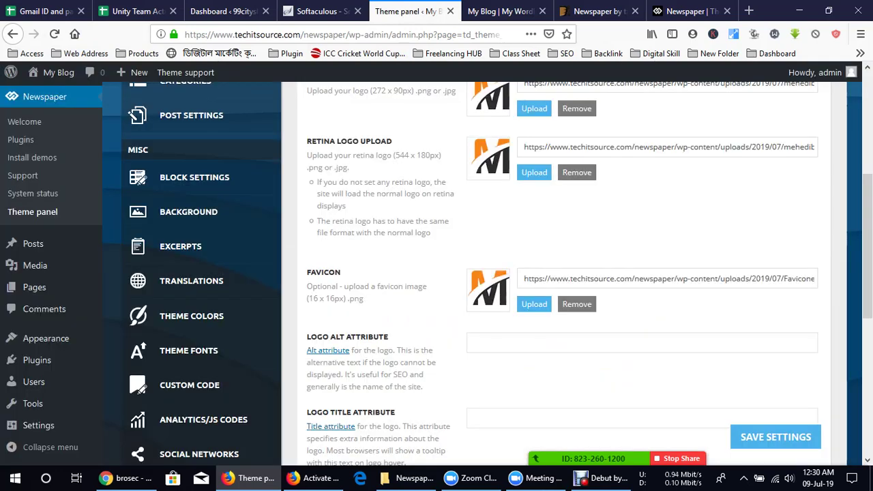
Step: Expand the Logo for Mobile section and insert mehedibiz.png from the media library as the mobile logo
scroll(563, 273, down, 4)
scroll(564, 273, down, 2)
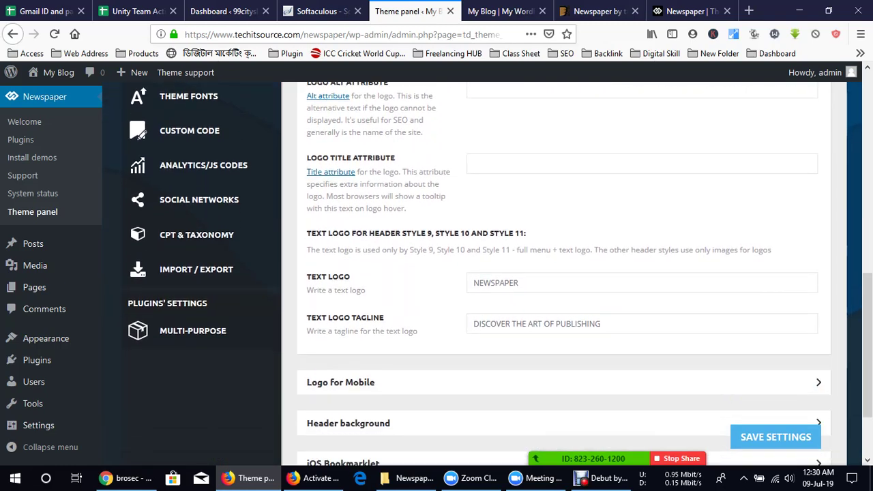
scroll(564, 273, down, 3)
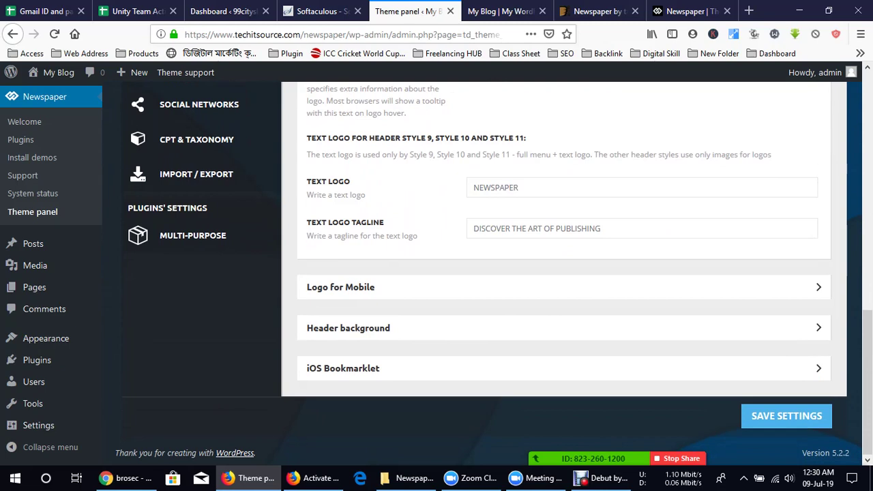
click(340, 287)
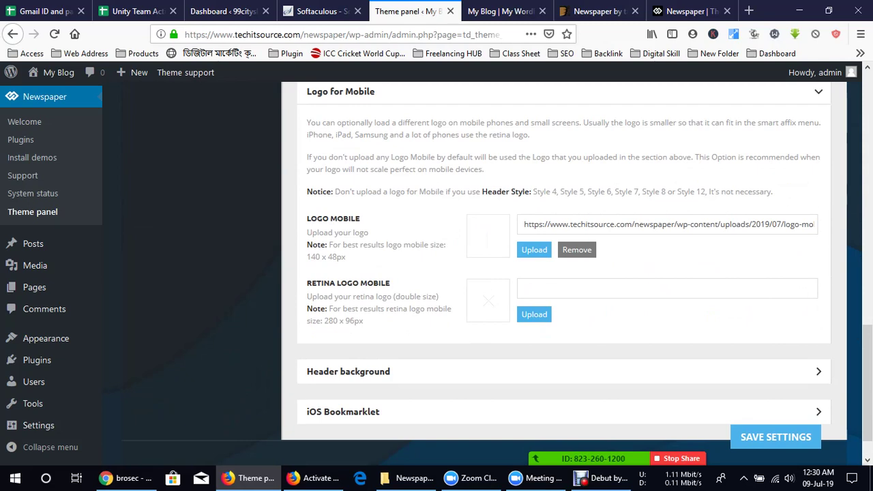
click(534, 343)
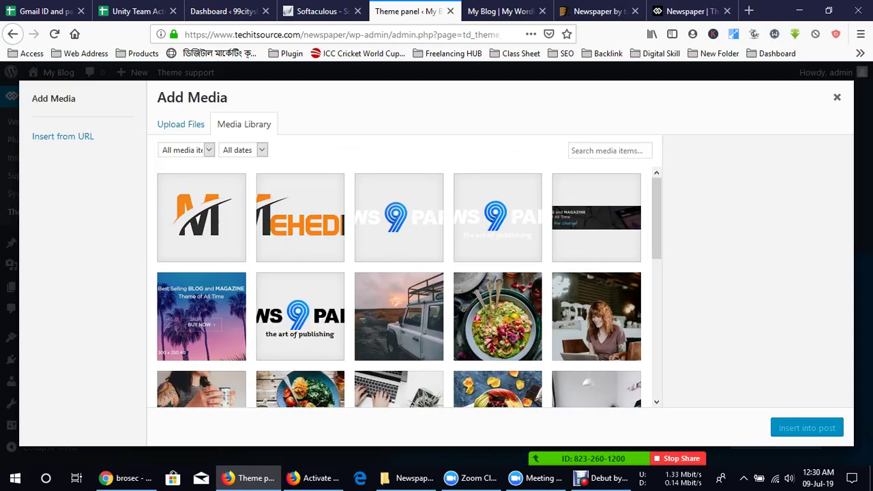
click(300, 216)
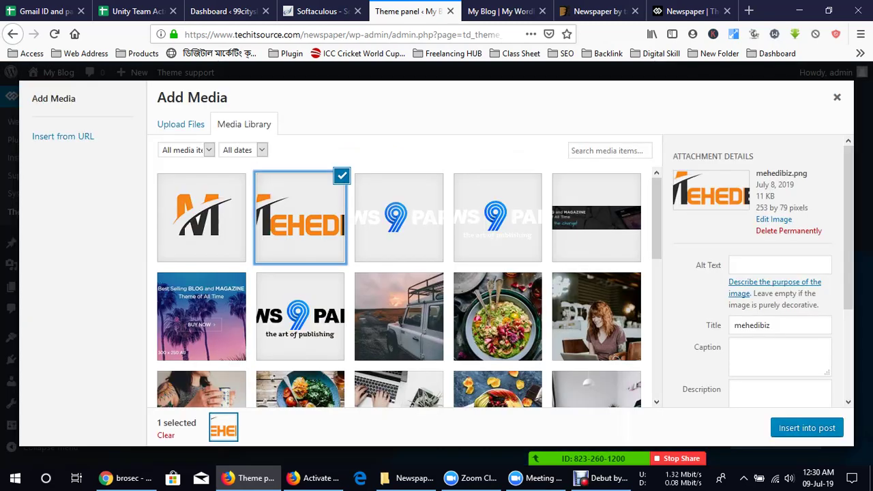
click(807, 428)
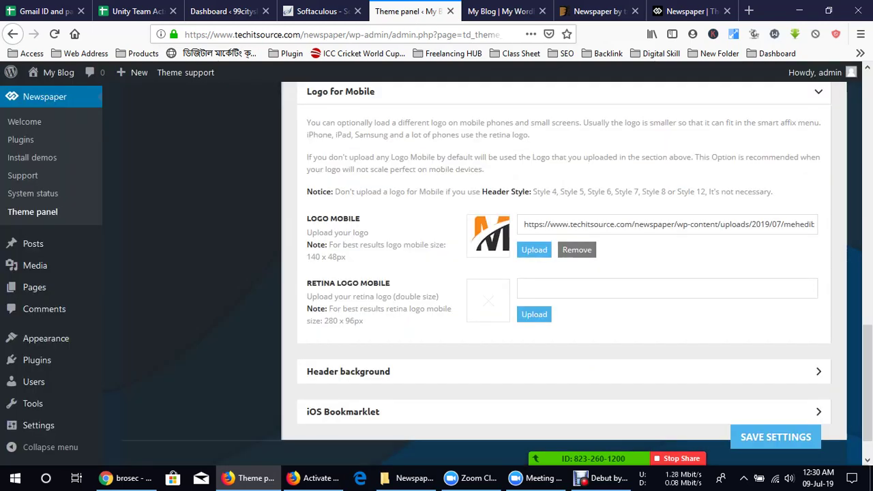
Step: Insert mehedibiz.png from the media library as the retina mobile logo and save the theme settings
click(534, 314)
click(300, 217)
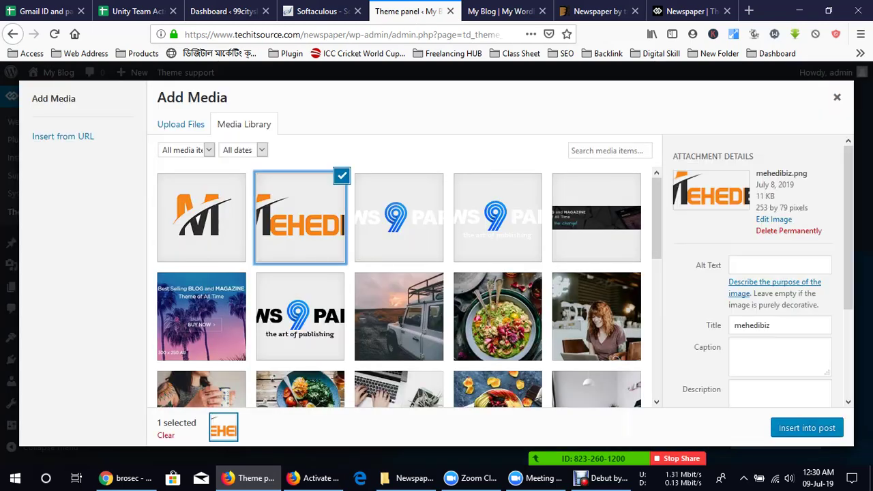
click(807, 428)
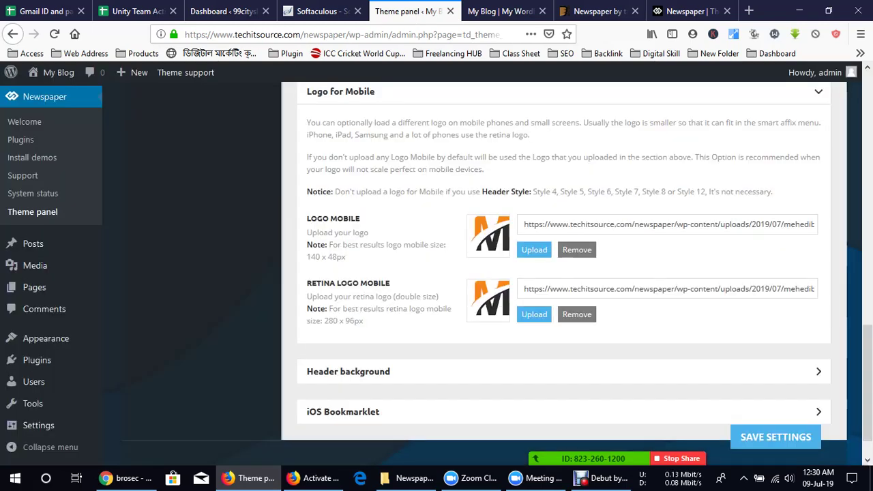
click(775, 436)
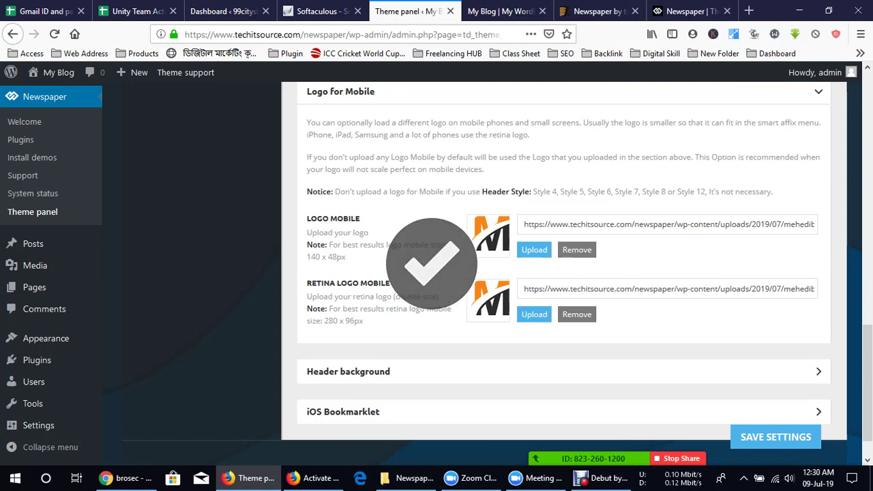
Step: Reload the blog homepage and check the logo in the header and sticky menu
click(504, 11)
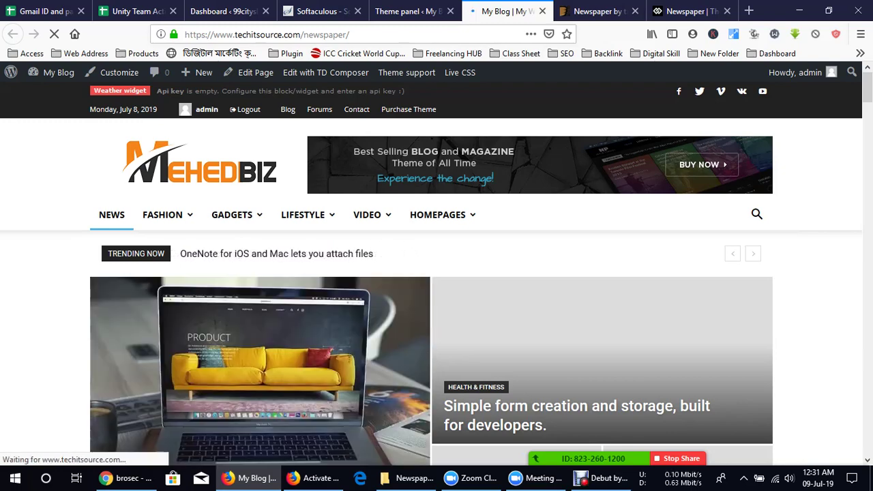
scroll(437, 273, down, 5)
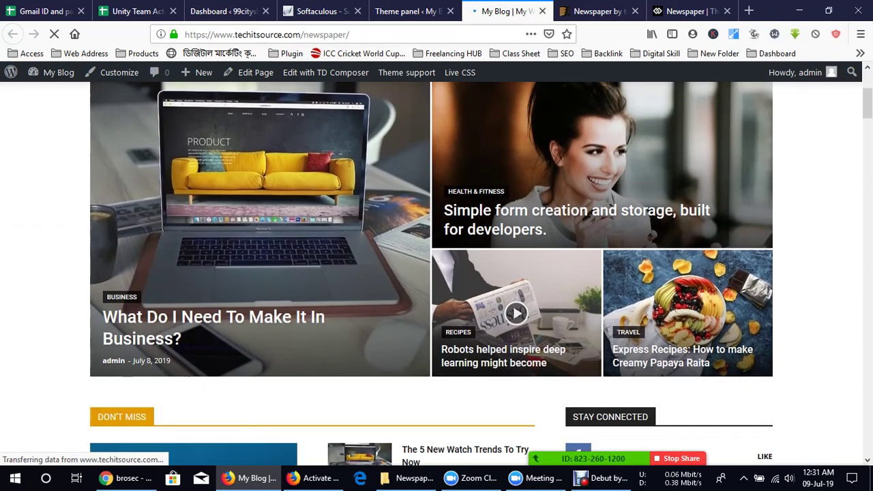
scroll(436, 273, up, 1)
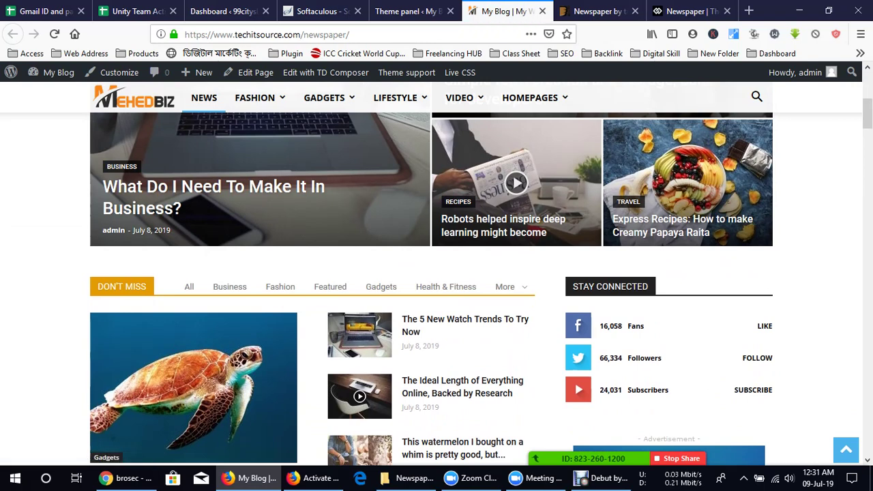
Step: Return to the theme panel and collapse the Logo for Mobile section
click(409, 11)
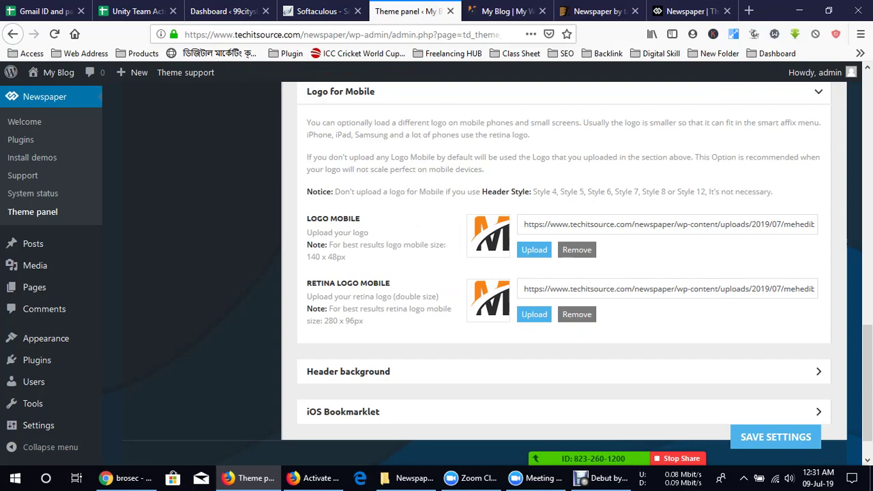
scroll(563, 259, up, 5)
scroll(563, 259, down, 3)
click(563, 222)
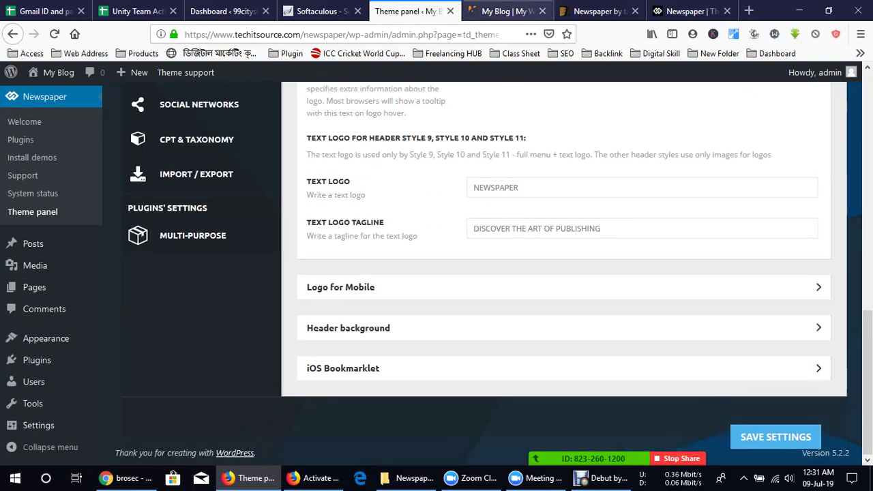
Step: Review the blog homepage from the header logo down to the footer's logo and About Us area
click(471, 11)
scroll(431, 273, up, 5)
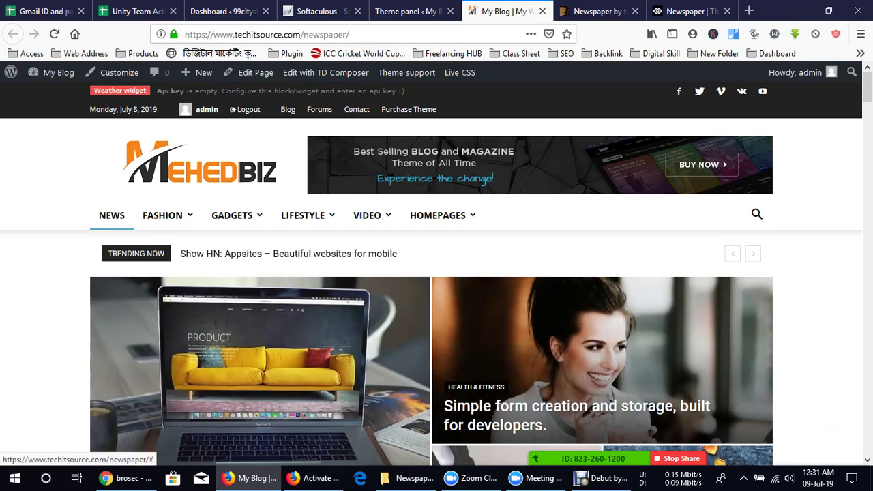
scroll(437, 273, down, 10)
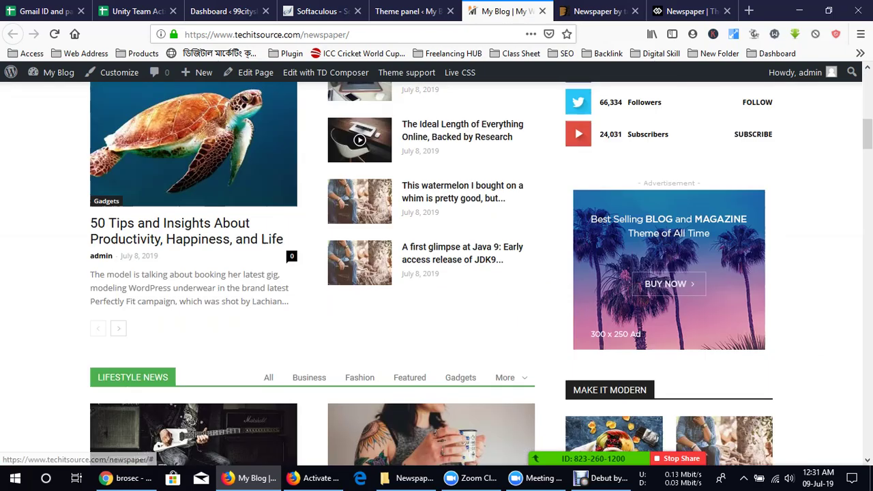
scroll(436, 273, down, 15)
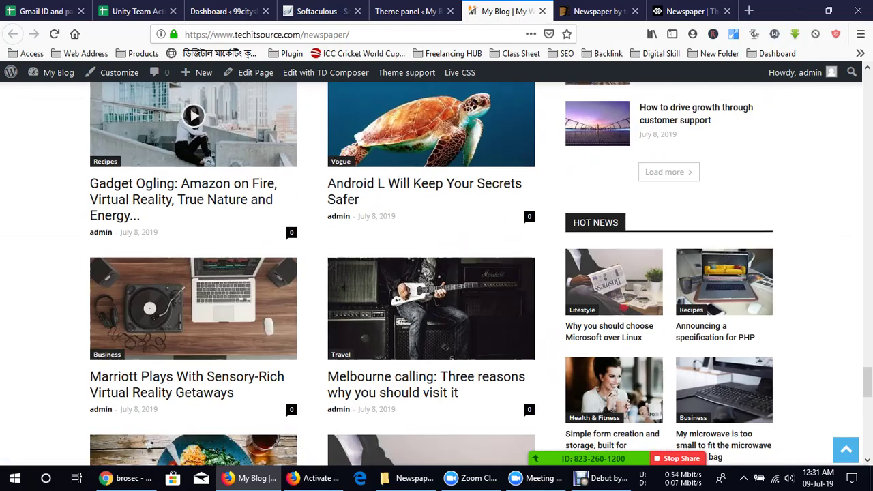
scroll(437, 273, down, 10)
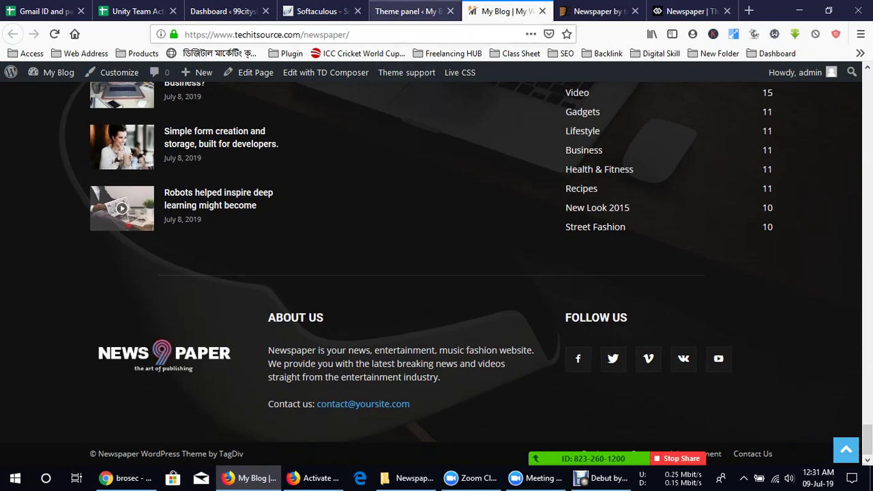
Step: Return to the theme panel and open the Footer settings
click(409, 11)
scroll(436, 273, up, 9)
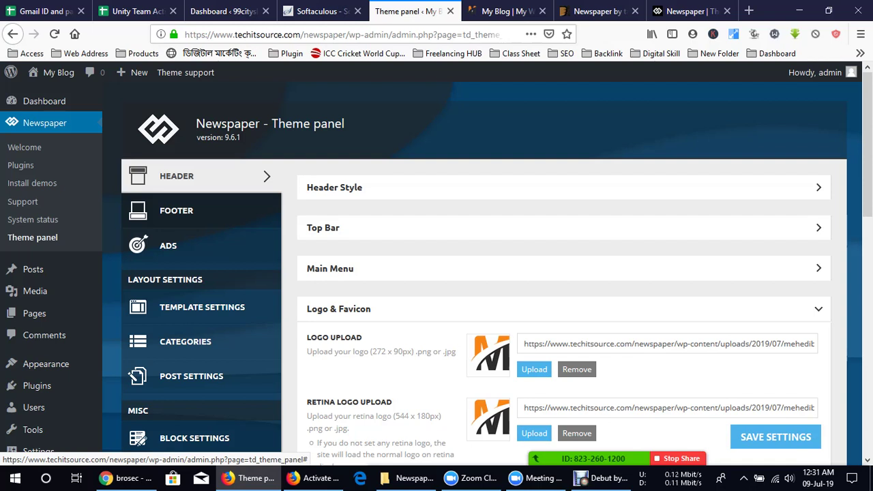
click(176, 210)
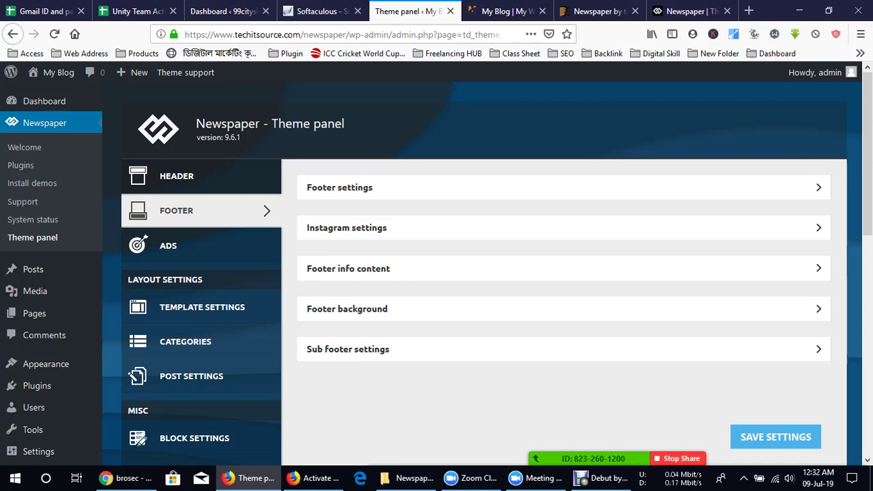
Step: Check the blog's footer, then expand the theme panel's Footer settings section and view the footer templates
click(506, 11)
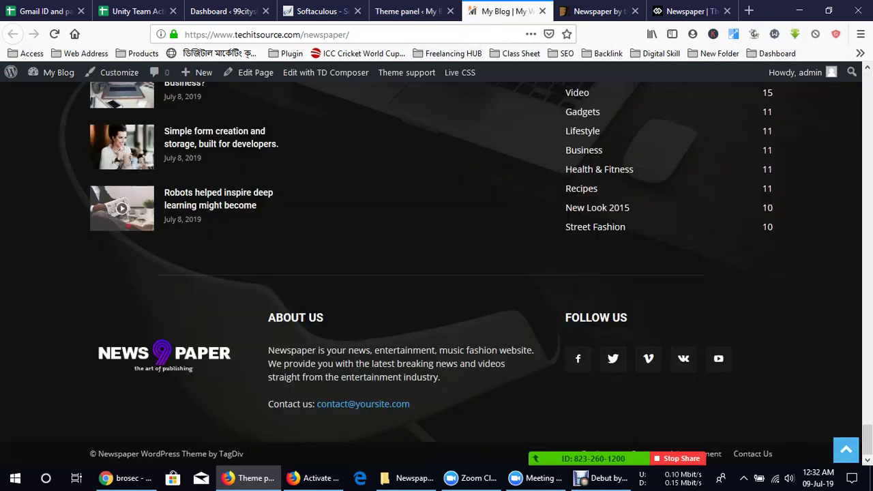
click(414, 11)
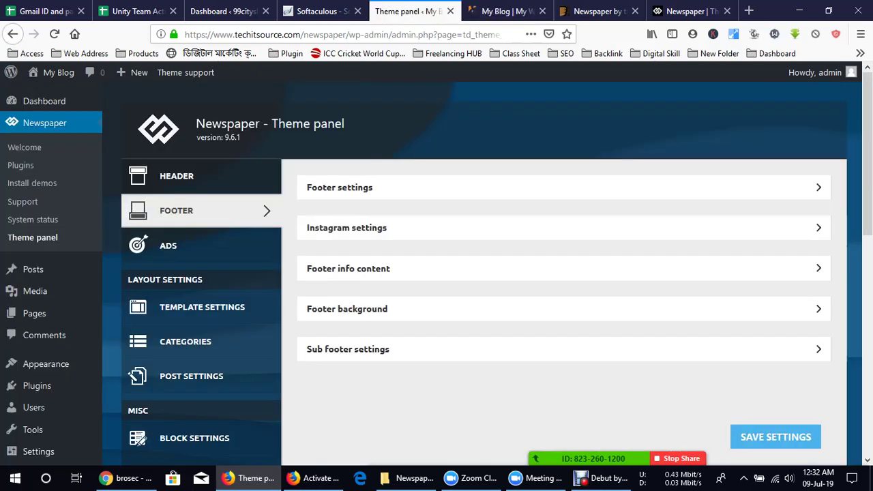
click(564, 186)
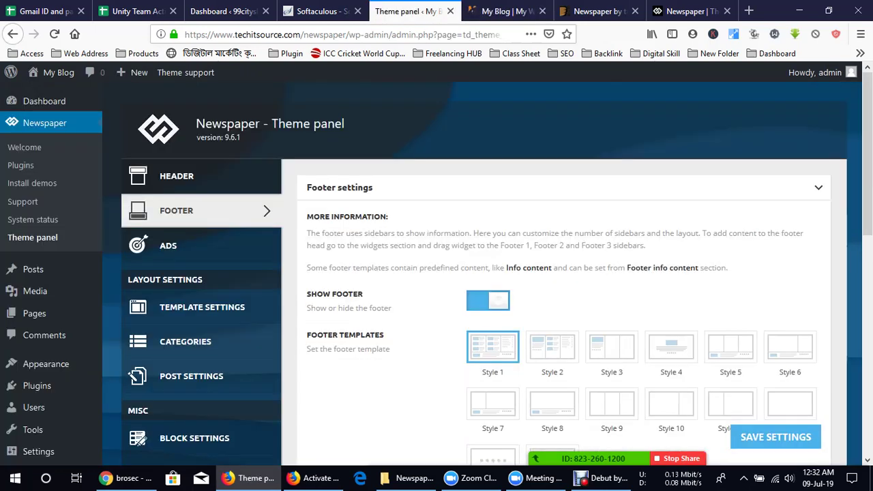
scroll(566, 273, down, 3)
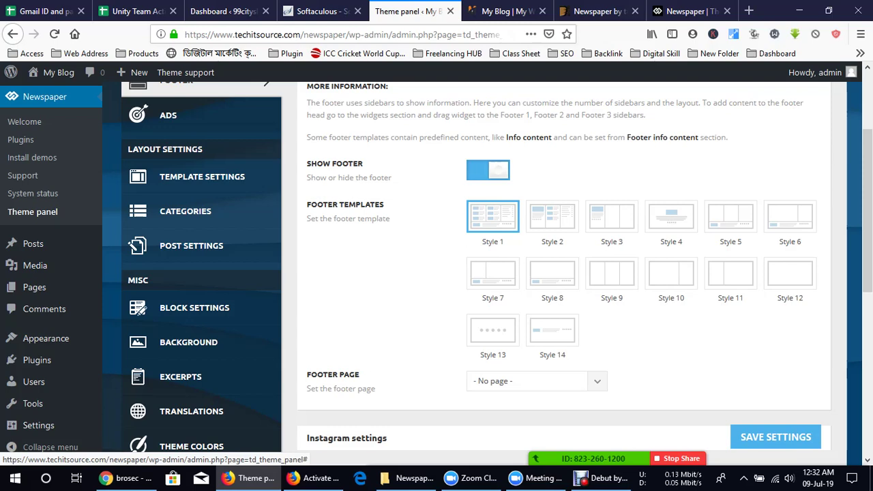
Step: Compare the blog homepage's footer columns, logo and About Us area with the footer templates in the theme panel
click(507, 11)
scroll(221, 205, up, 1)
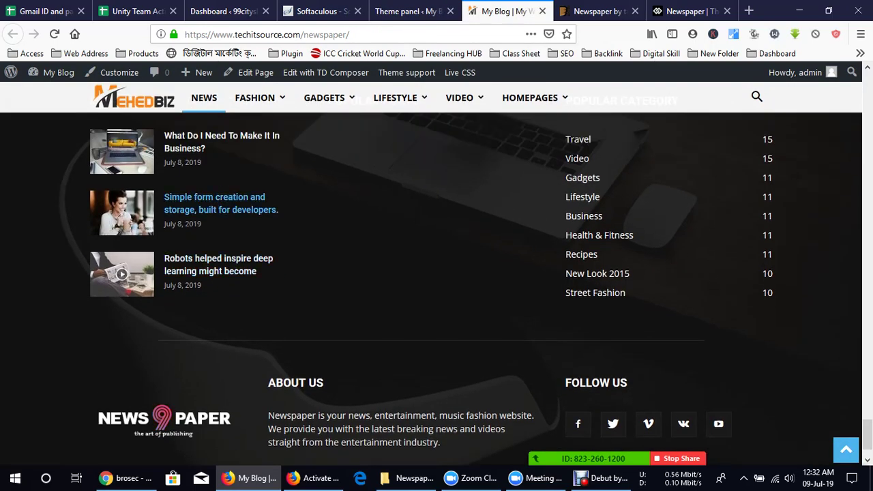
scroll(219, 205, up, 2)
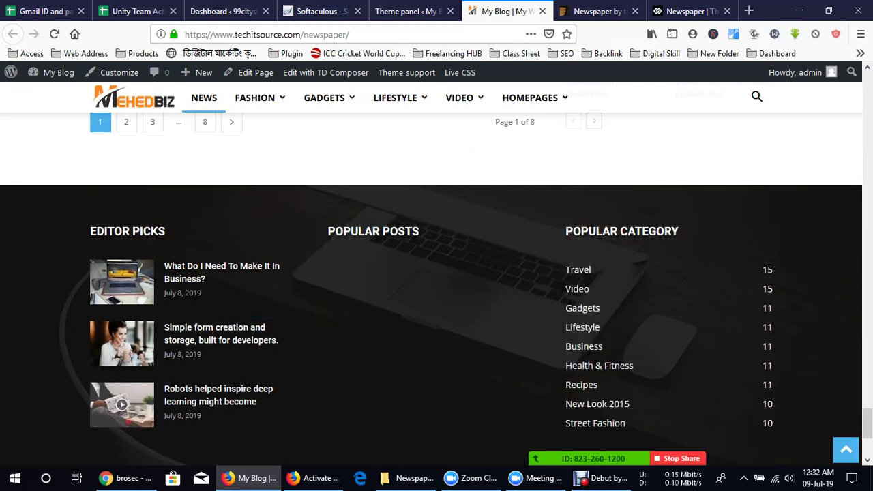
scroll(437, 273, down, 3)
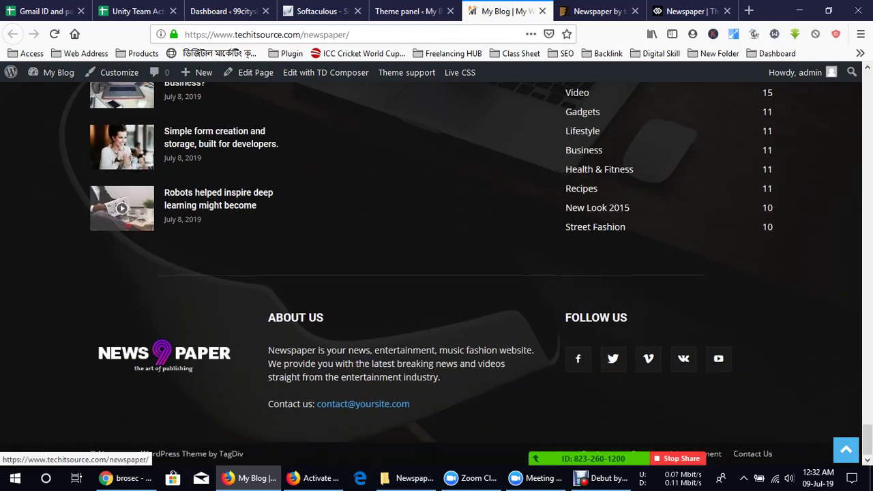
click(407, 11)
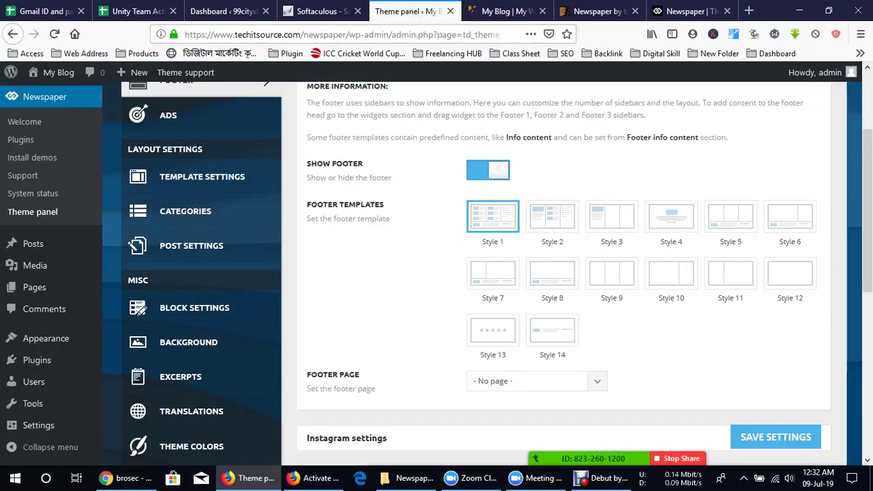
click(504, 11)
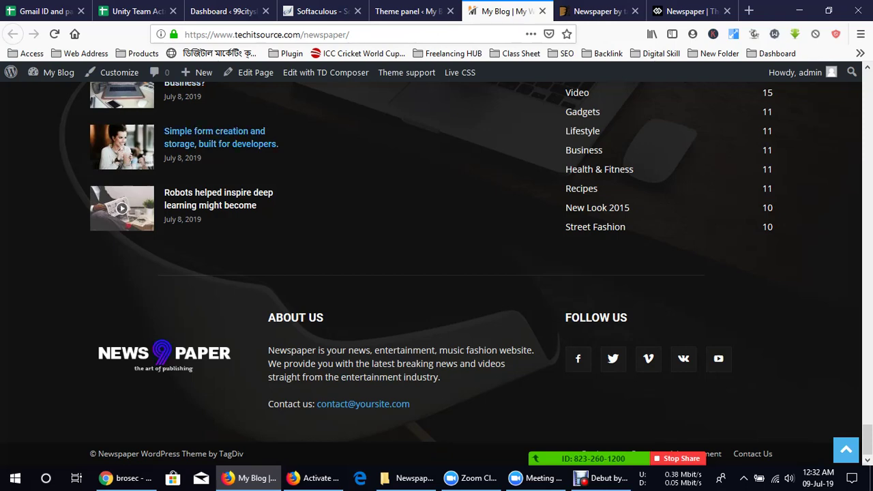
click(407, 11)
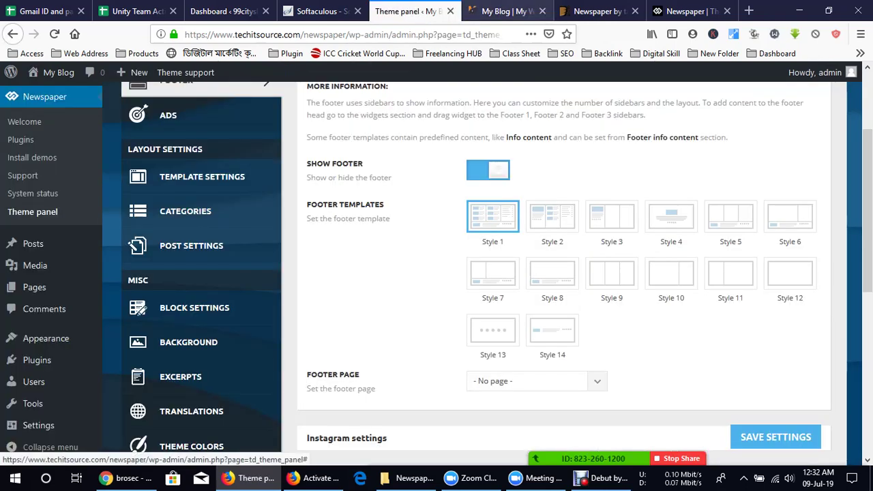
click(504, 11)
scroll(436, 273, up, 3)
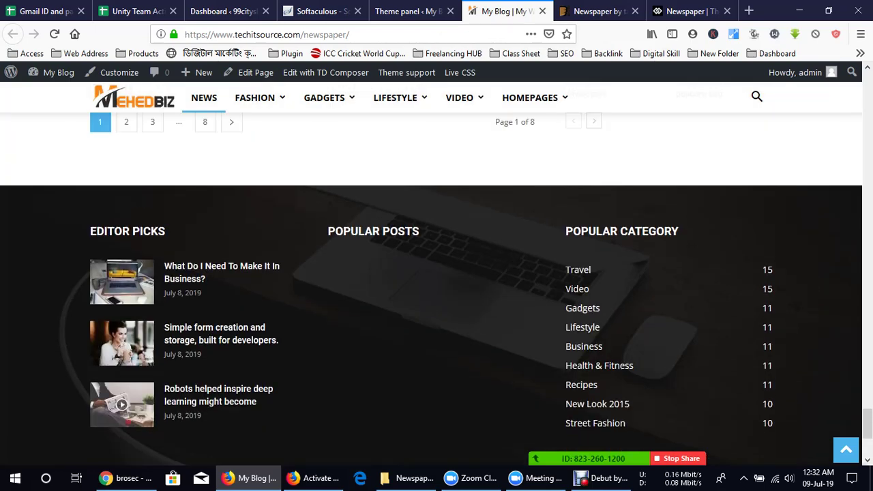
scroll(436, 273, down, 3)
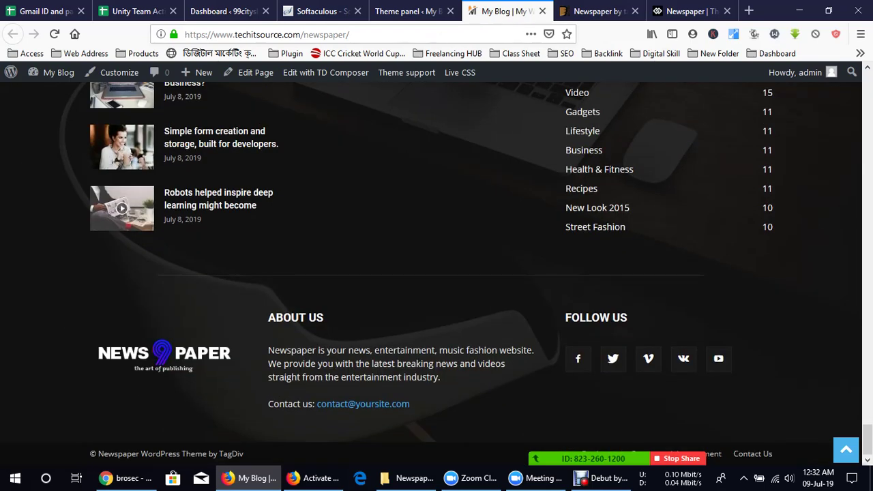
Step: Switch the Show Footer option off, check the blog footer, and switch the option back on
key(ctrl+Page_Up)
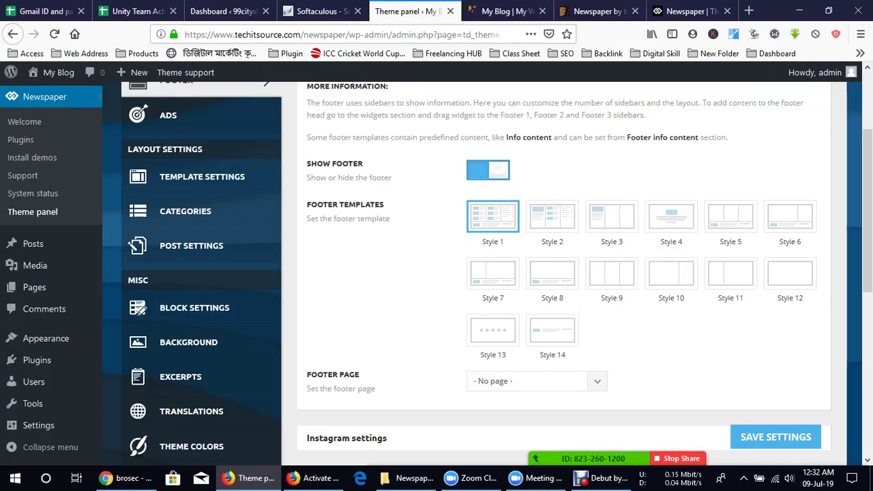
click(488, 170)
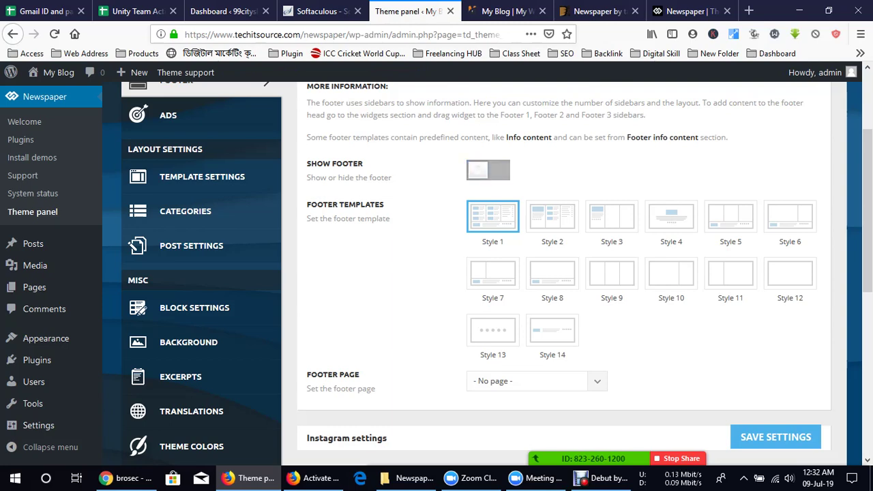
key(ctrl+Page_Down)
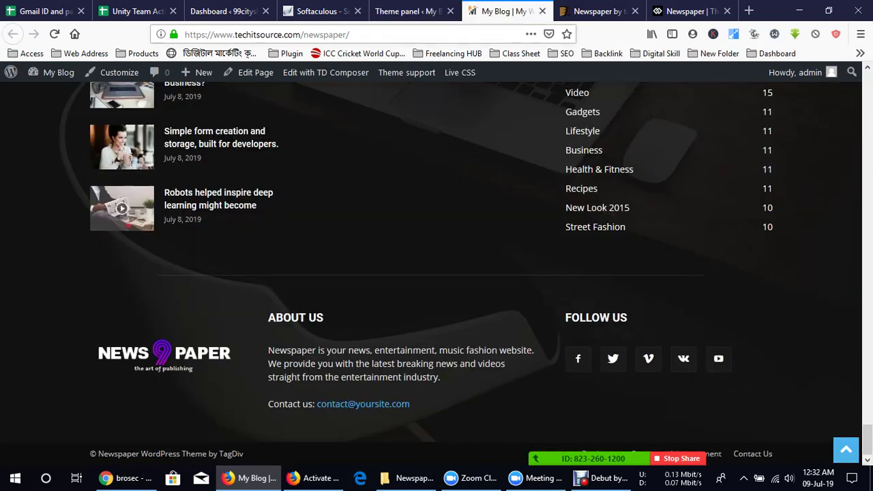
key(ctrl+Page_Up)
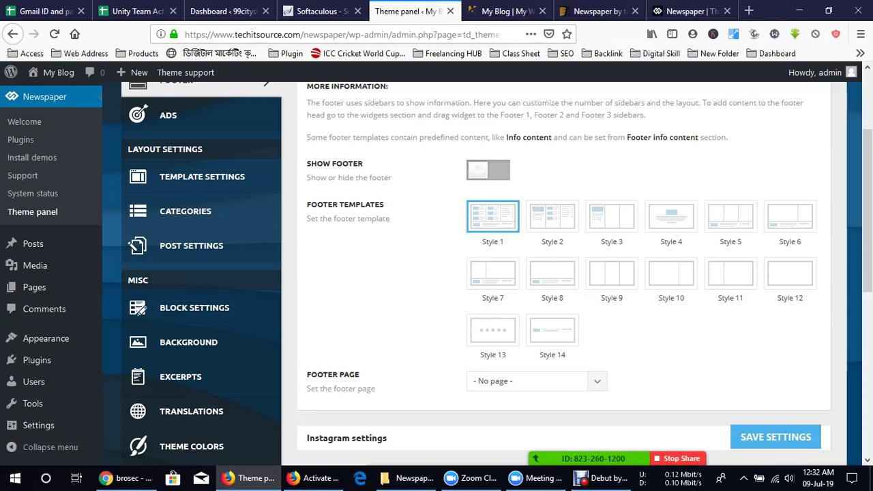
click(488, 170)
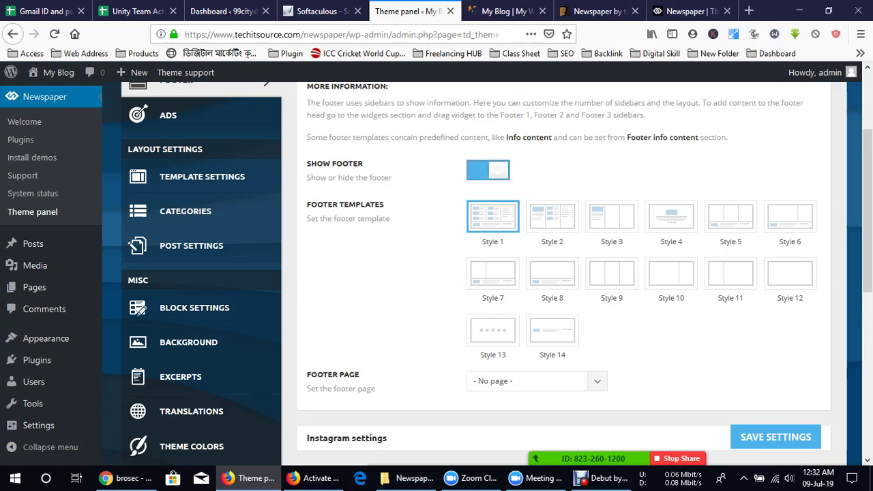
Step: Collapse the Footer settings section in the theme panel
scroll(487, 270, down, 4)
scroll(488, 270, up, 4)
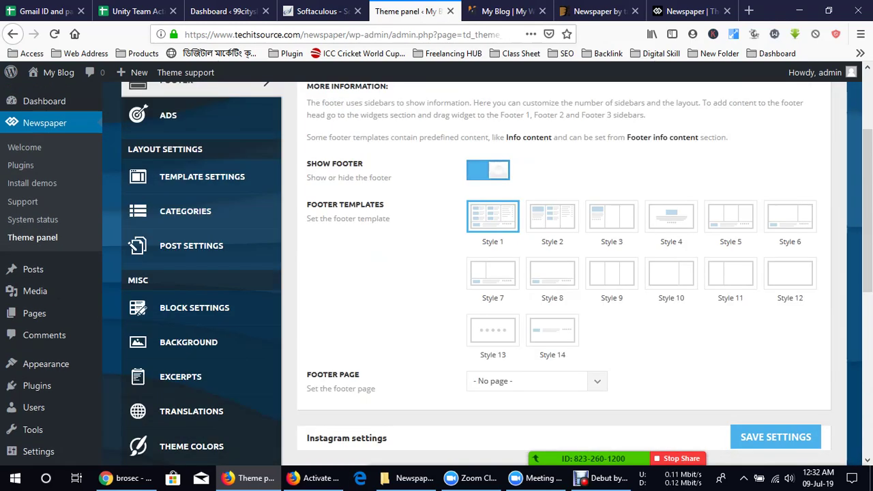
scroll(488, 270, up, 2)
click(488, 187)
Step: Examine the blog's bottom footer line and move the screen-sharing bar away from its menu links
click(506, 11)
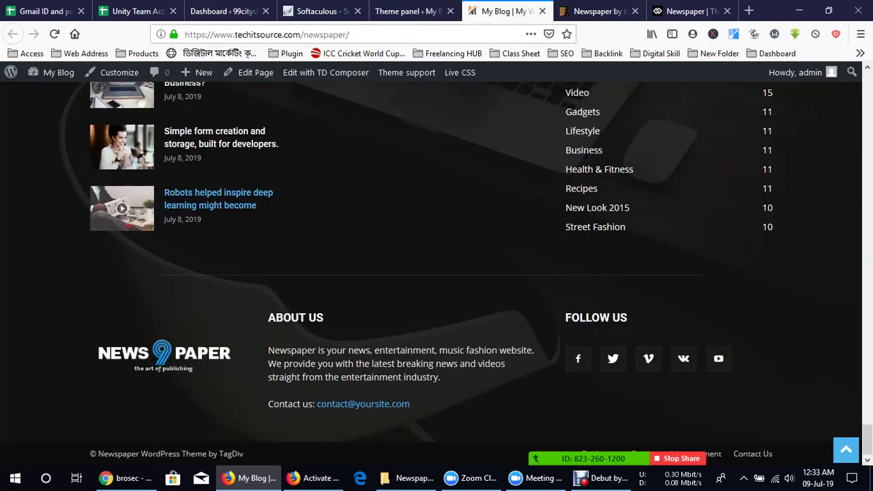
click(426, 11)
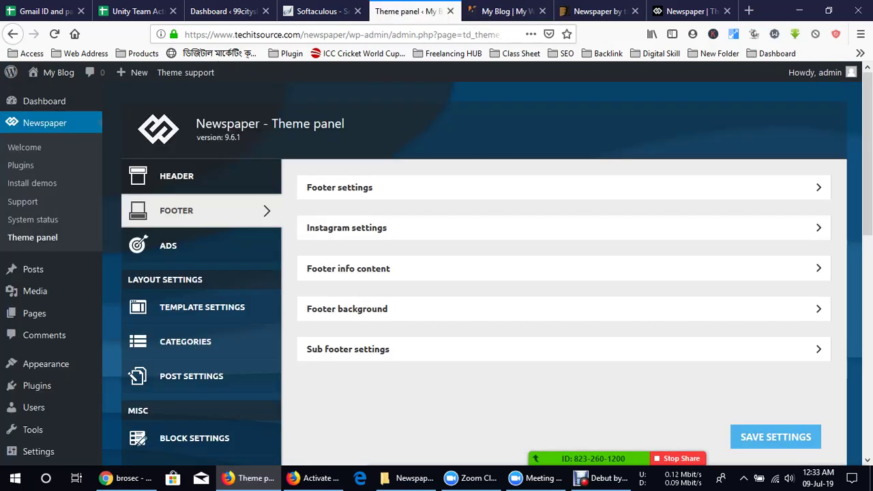
click(506, 11)
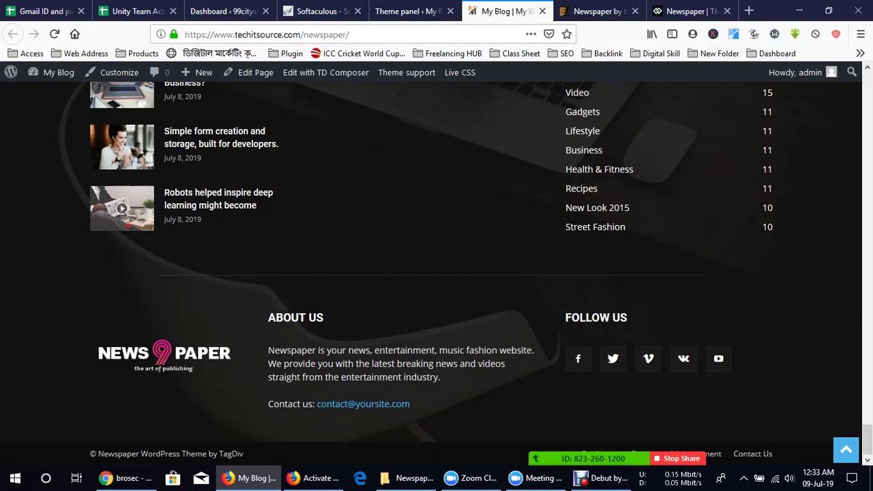
mouse_move(564, 458)
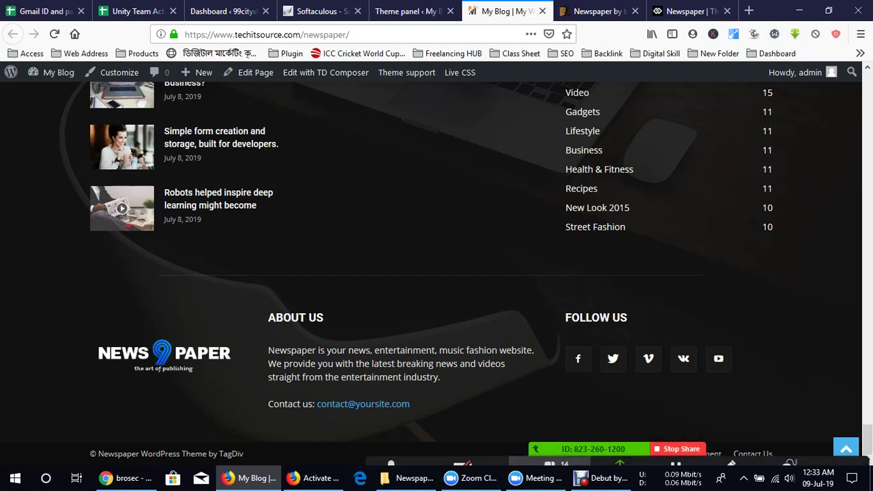
drag(565, 459, 445, 458)
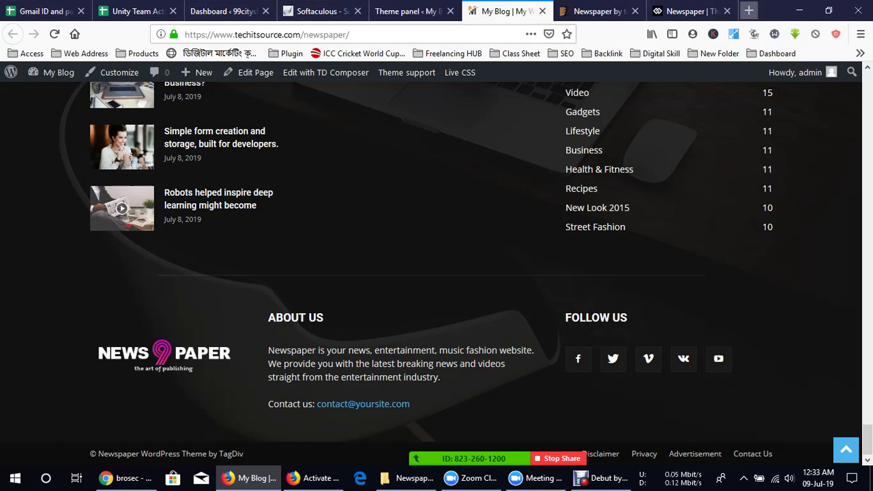
Step: Look through the Newspaper demo showcase and its ThemeForest page, and open a theme demo from the showcase
click(749, 10)
click(610, 11)
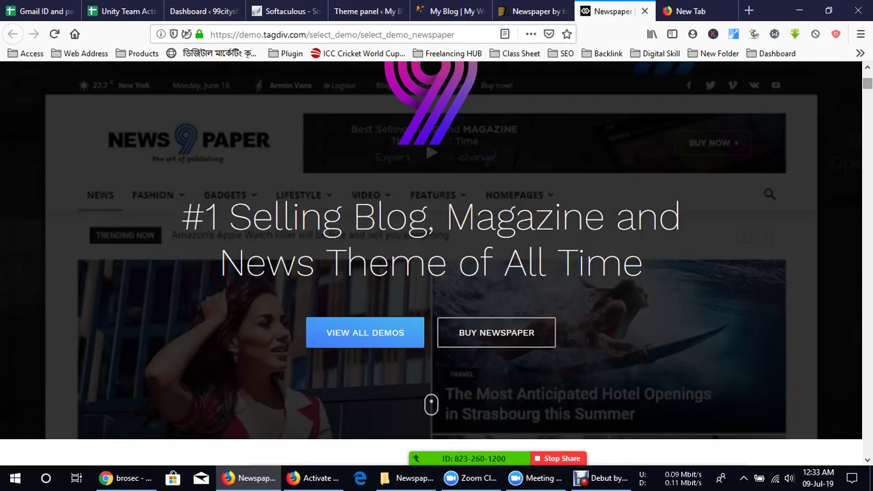
click(536, 11)
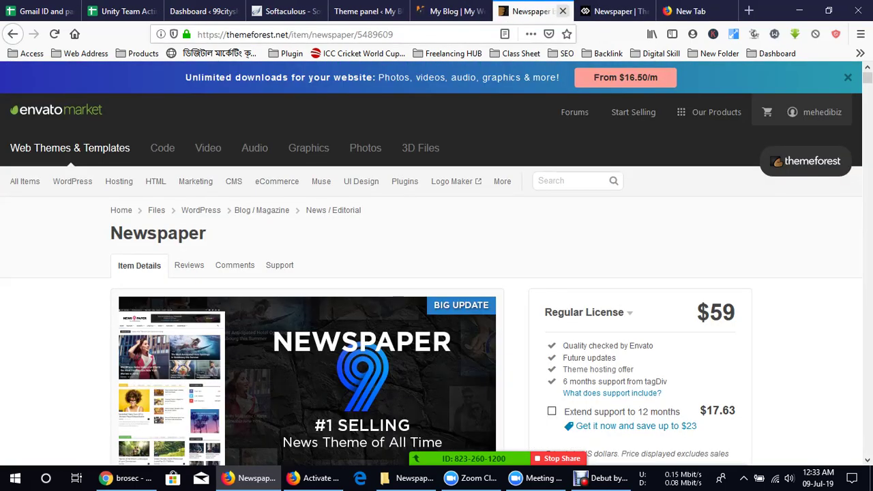
click(609, 10)
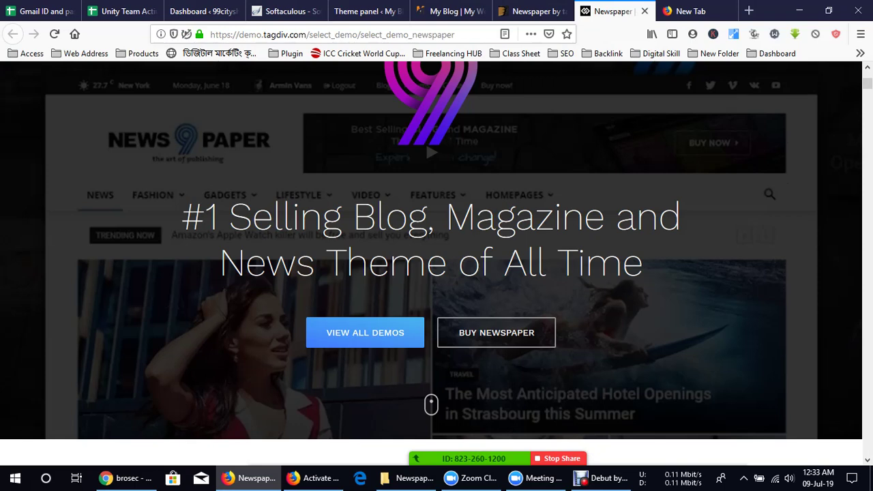
scroll(325, 382, down, 6)
scroll(326, 382, down, 2)
click(325, 344)
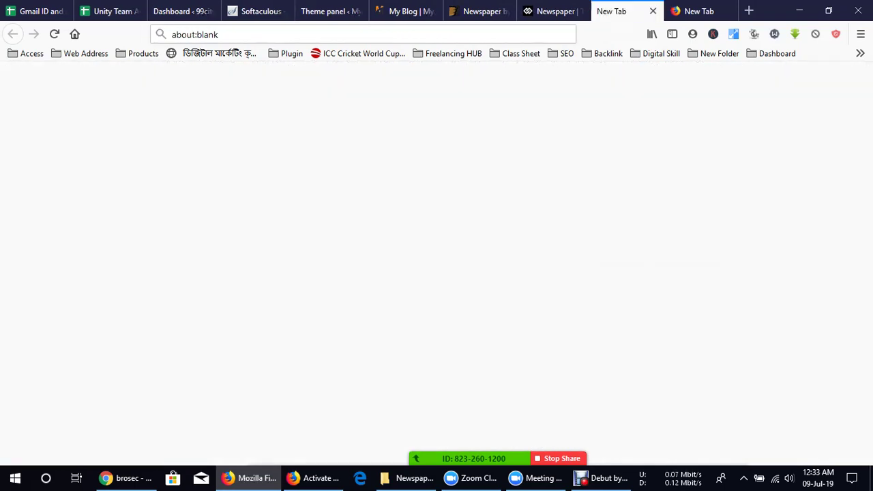
Step: Open techitsource.com in a new tab and examine its footer logo, About Us text and copyright line
key(ctrl+t)
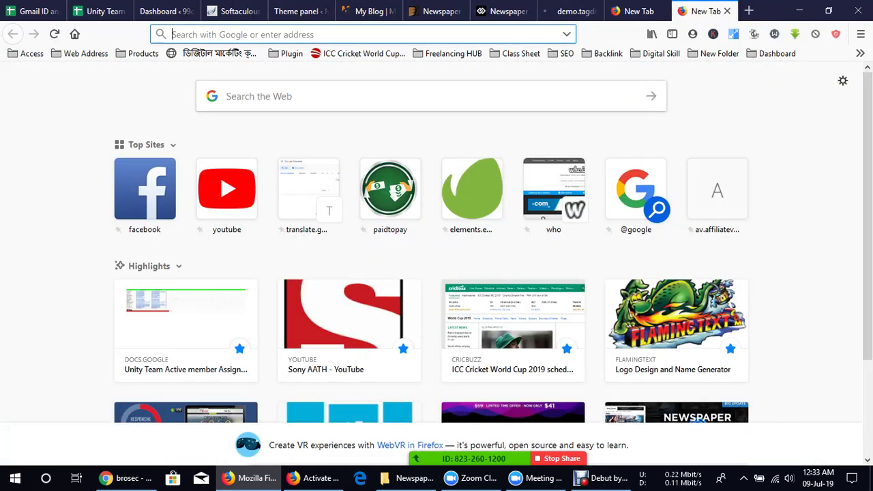
text(techitsource.com:2083/)
key(Right)
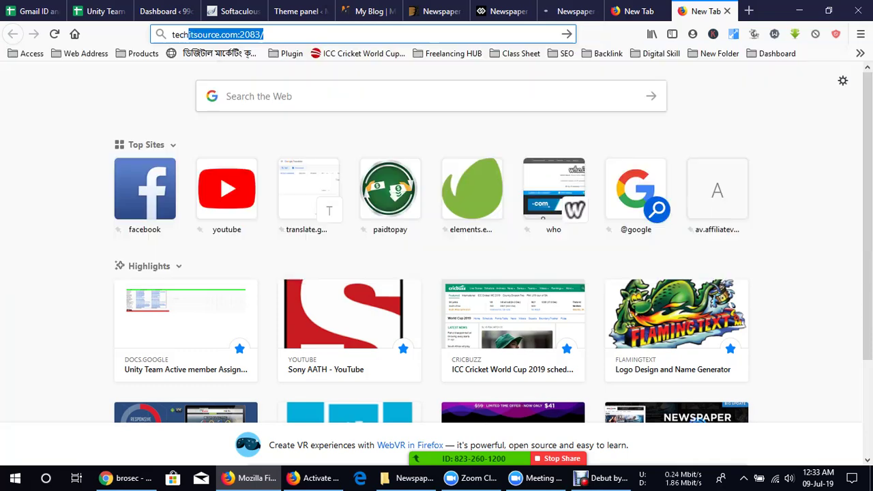
key(BackSpace)
key(BackSpace)
key(BackSpace)
key(BackSpace)
key(BackSpace)
key(BackSpace)
key(Return)
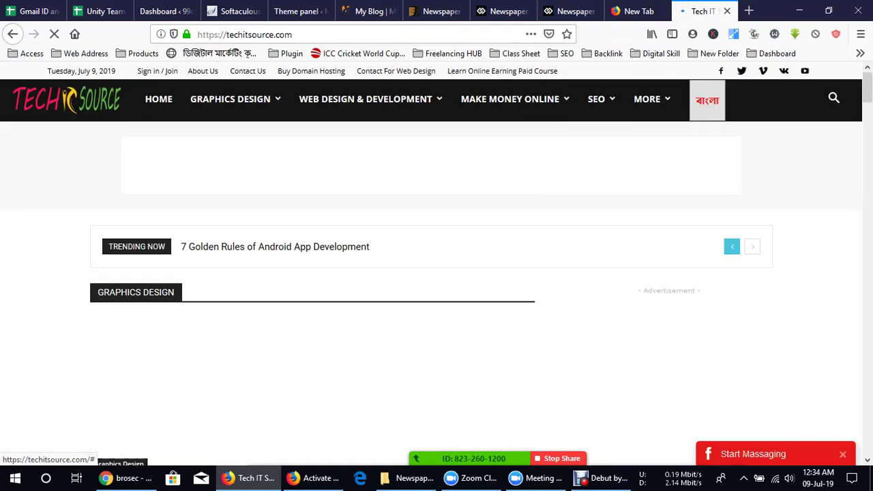
scroll(432, 264, down, 18)
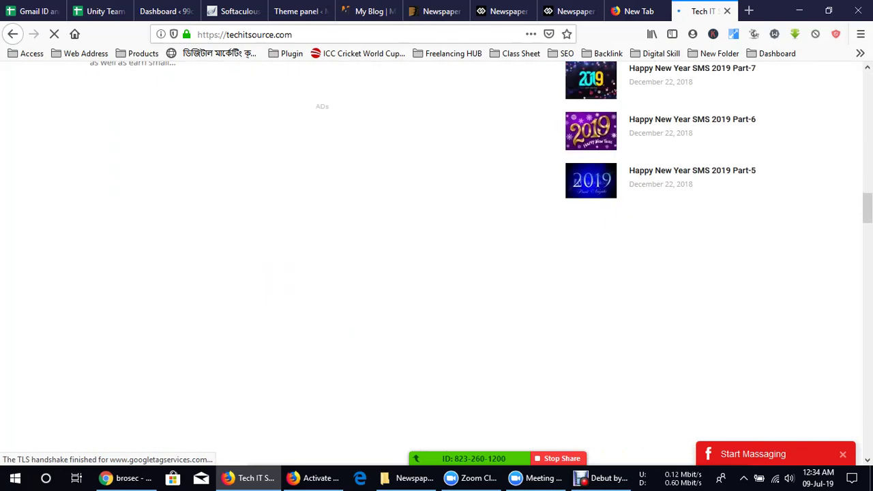
scroll(437, 259, down, 10)
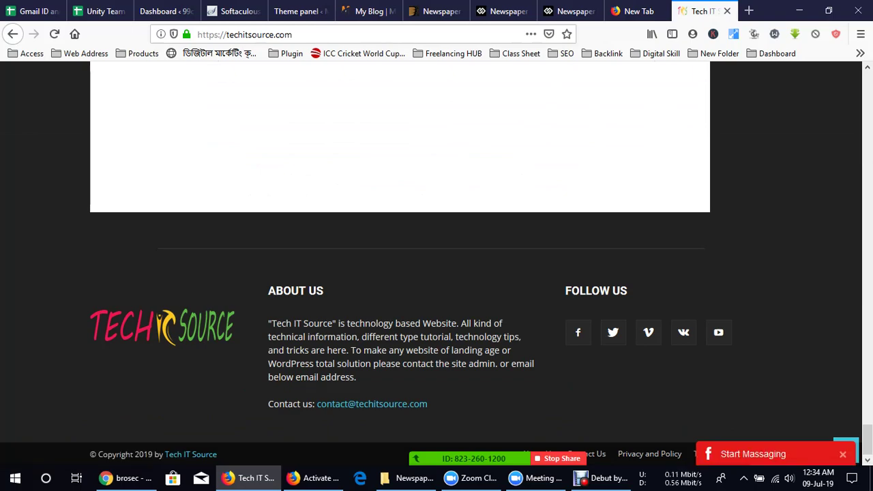
Step: Recheck the blog homepage, then expand the Sub footer settings section in the theme panel
click(300, 11)
click(369, 11)
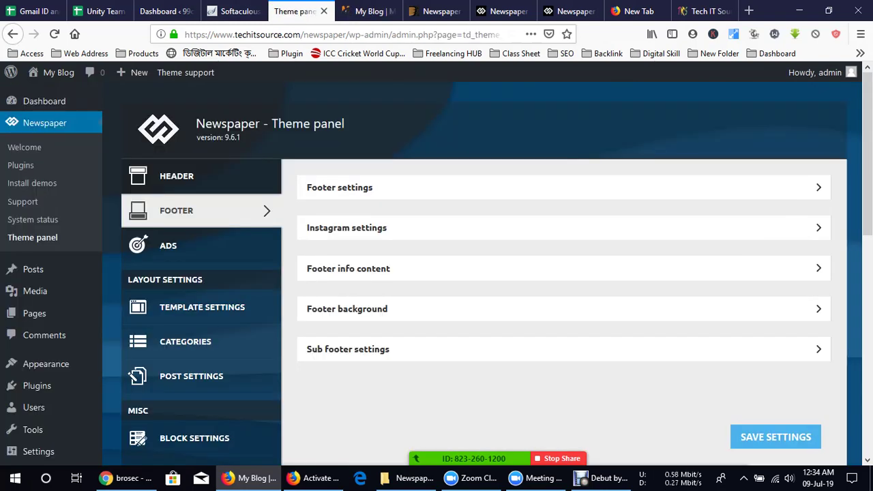
click(300, 11)
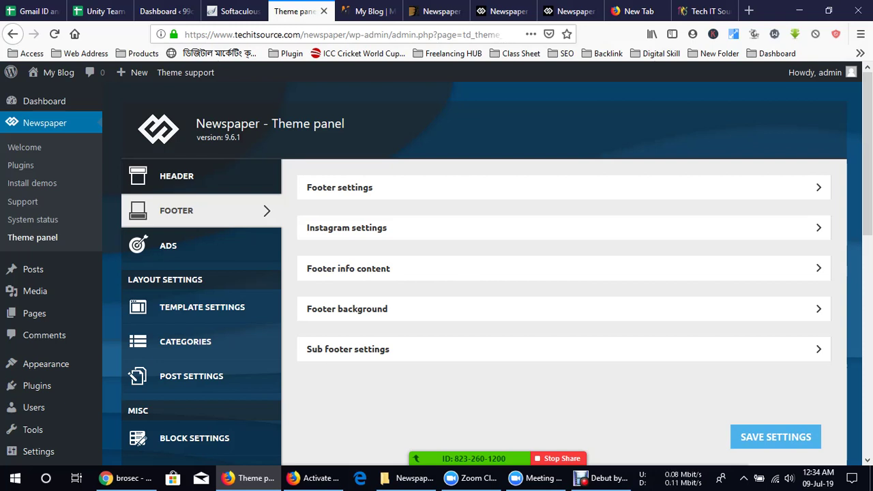
click(348, 349)
scroll(487, 271, down, 4)
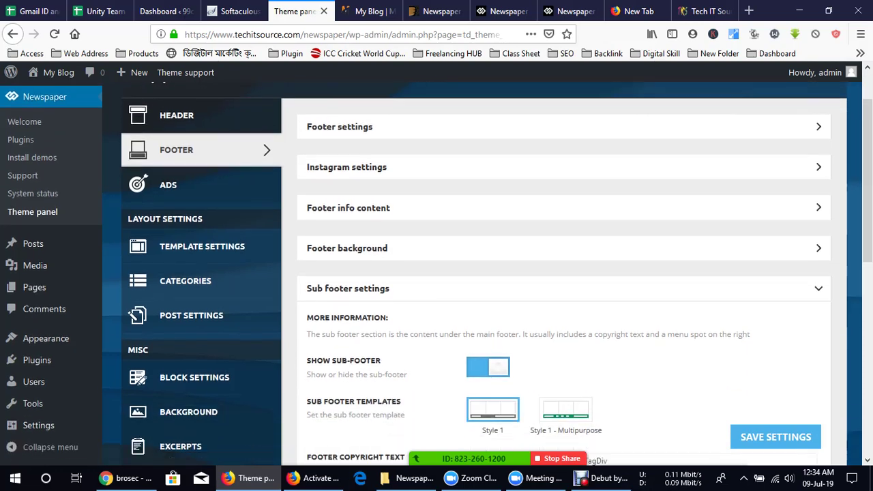
Step: Replace the footer copyright text with "Kew copy korle khobor ace 2019" and save the theme settings
scroll(488, 273, up, 3)
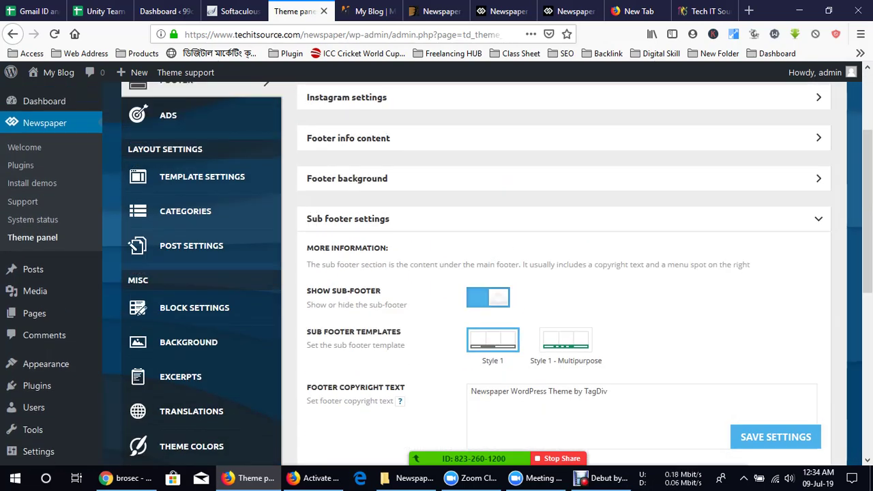
click(368, 11)
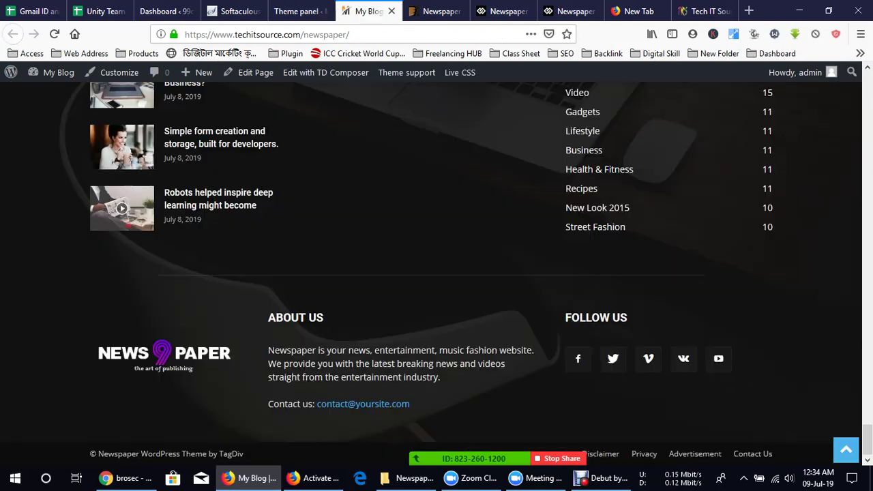
click(299, 11)
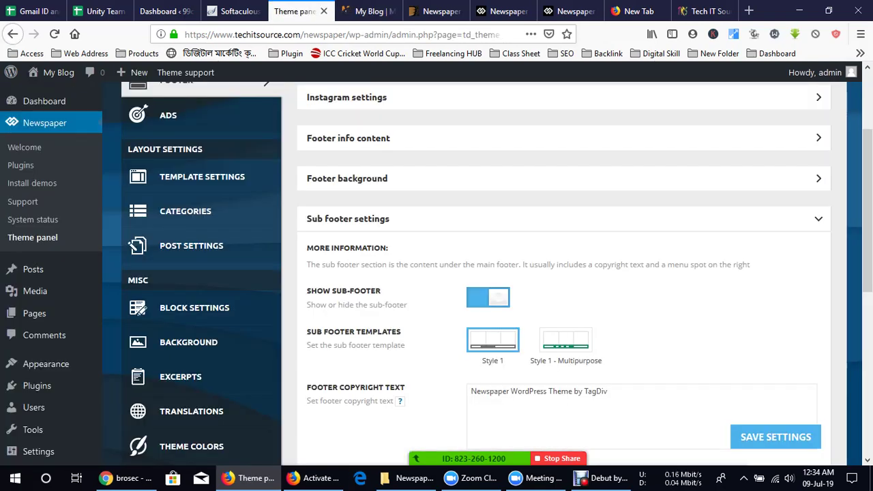
scroll(487, 272, down, 3)
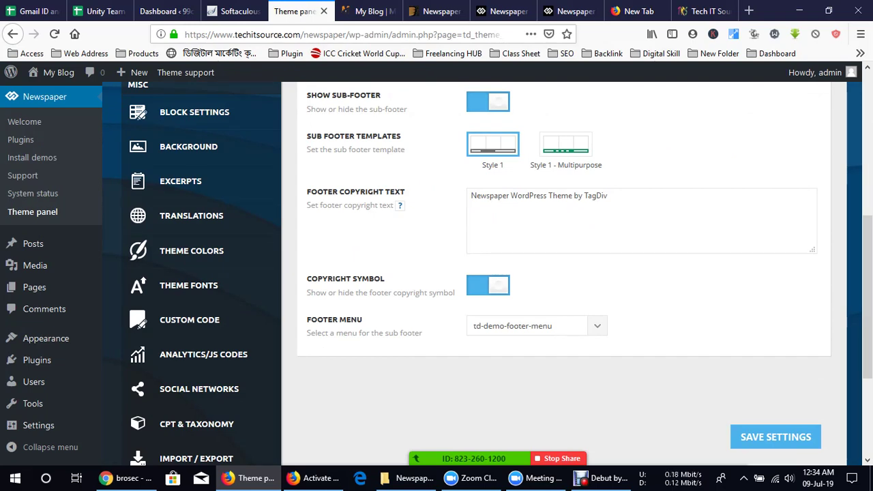
triple_click(596, 197)
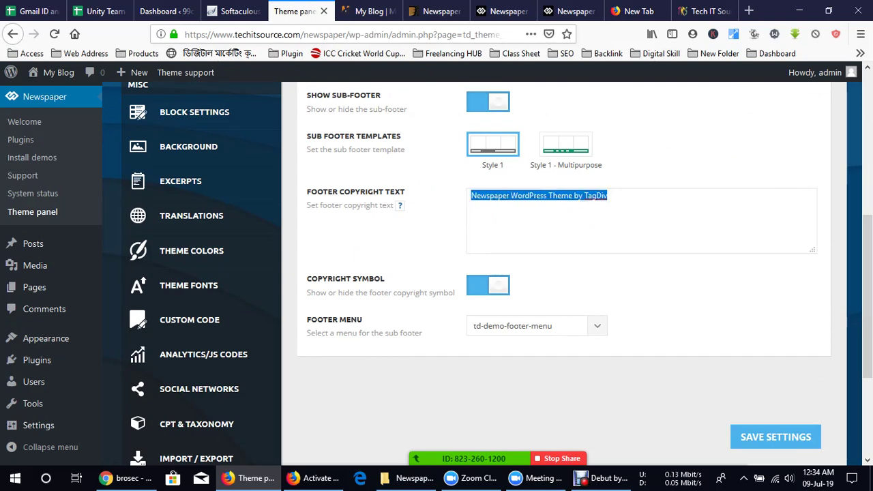
text(C)
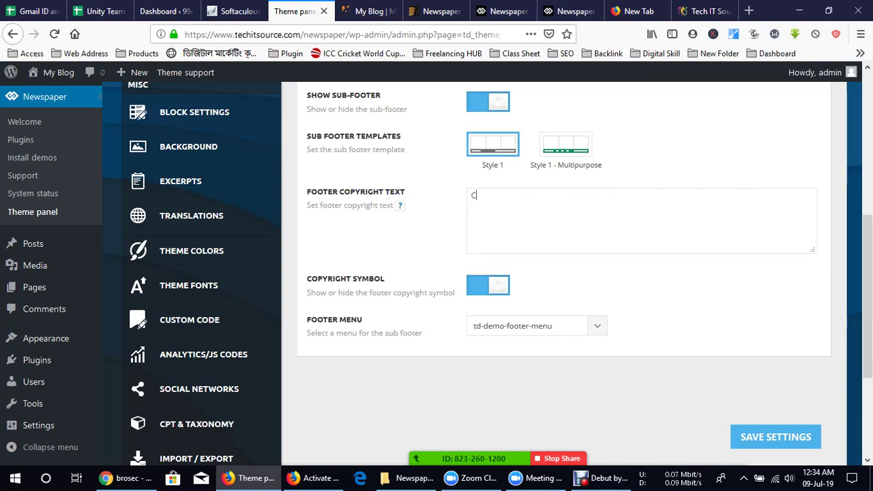
key(BackSpace)
text(Kew)
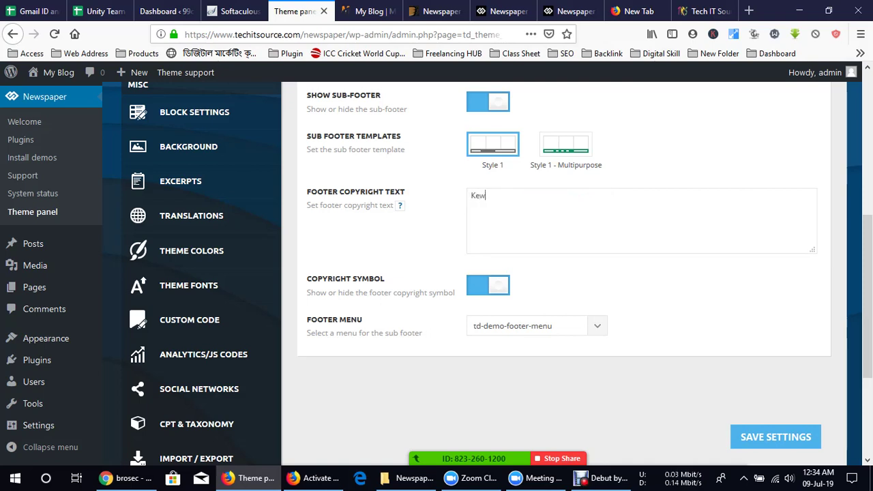
text( copy korle k)
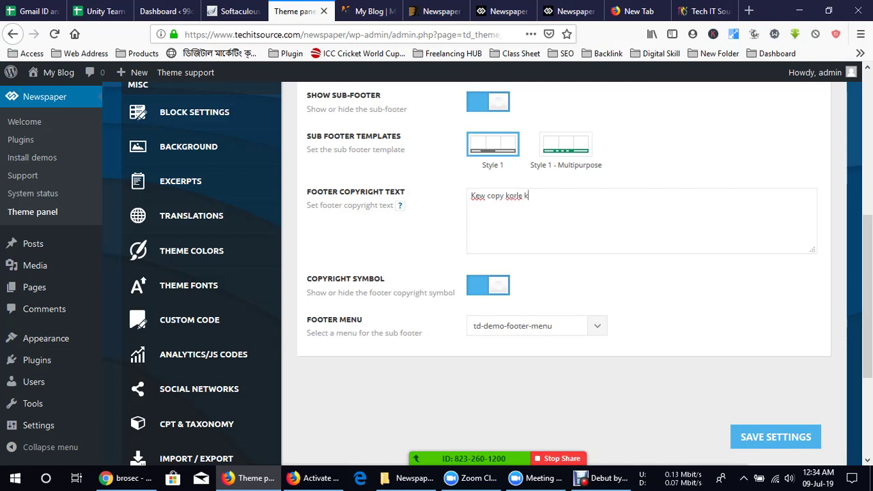
text(hobor ace 2019)
click(775, 437)
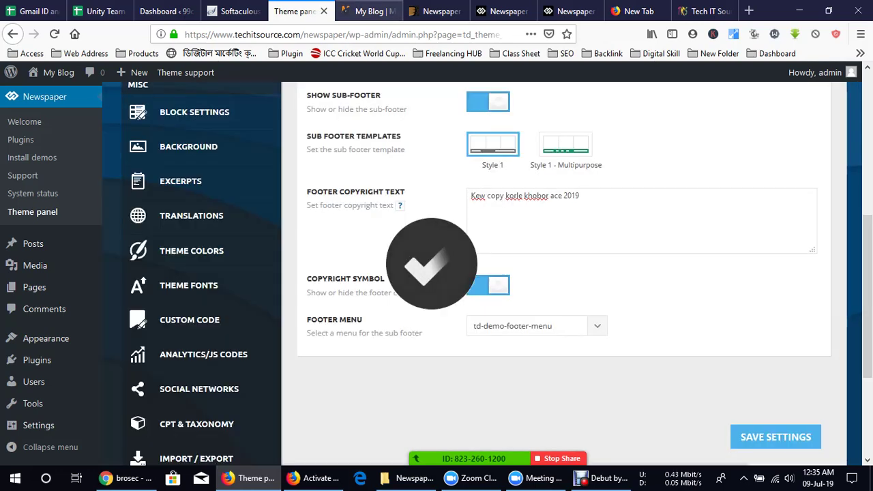
Step: Reload the blog homepage and examine the copyright line and the About Us and Follow Us areas in its footer
click(369, 11)
key(F5)
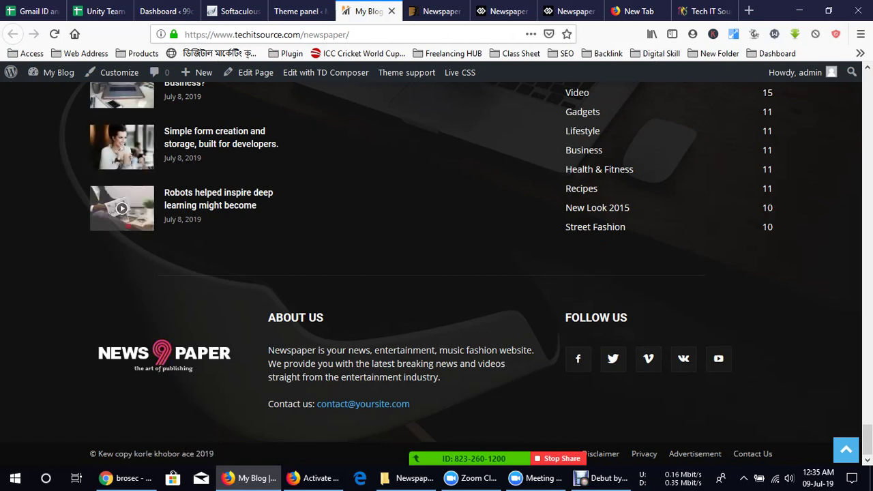
triple_click(205, 454)
click(205, 454)
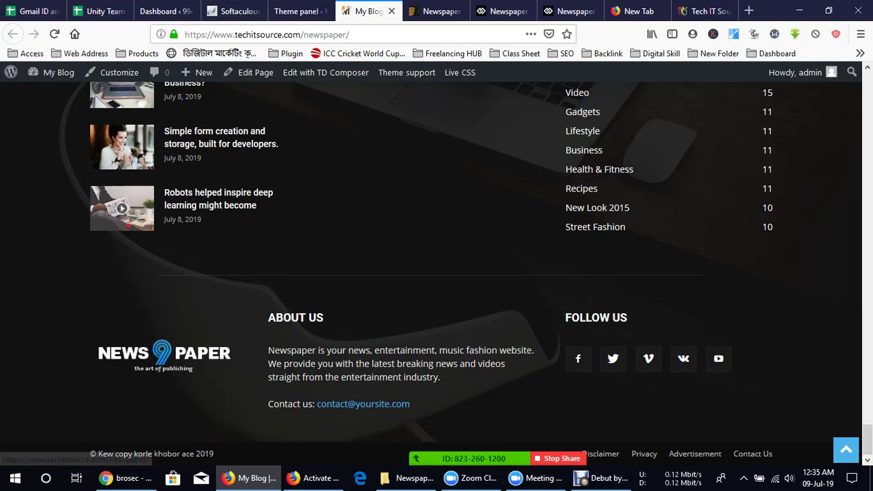
drag(740, 368, 269, 317)
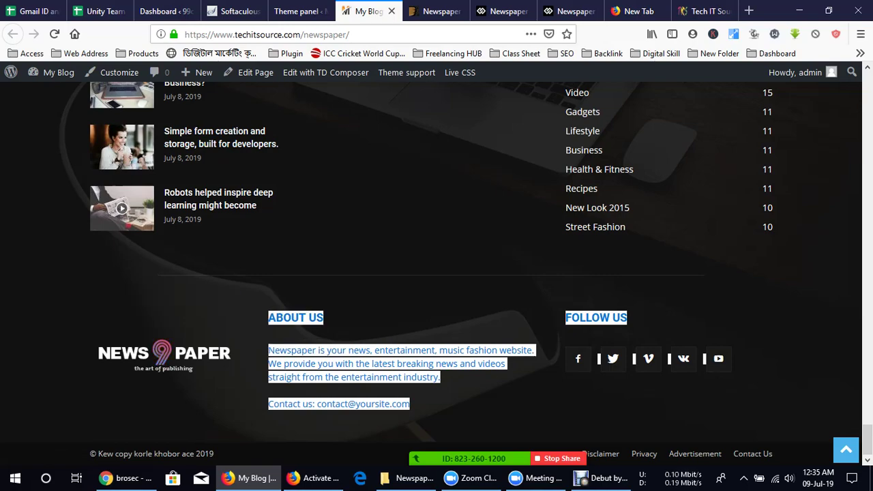
scroll(436, 273, up, 4)
scroll(437, 272, down, 4)
scroll(437, 273, up, 15)
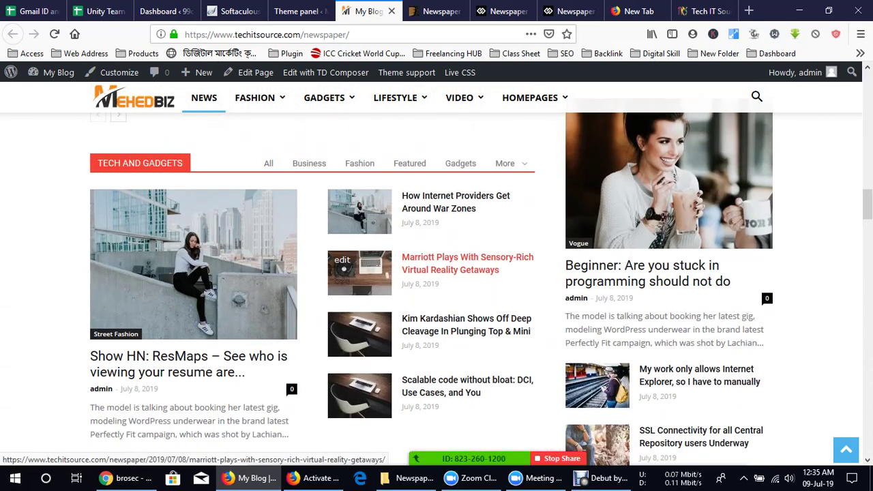
Step: Close the ThemeForest page, the Newspaper demo tabs and the empty new tab
click(297, 11)
click(440, 11)
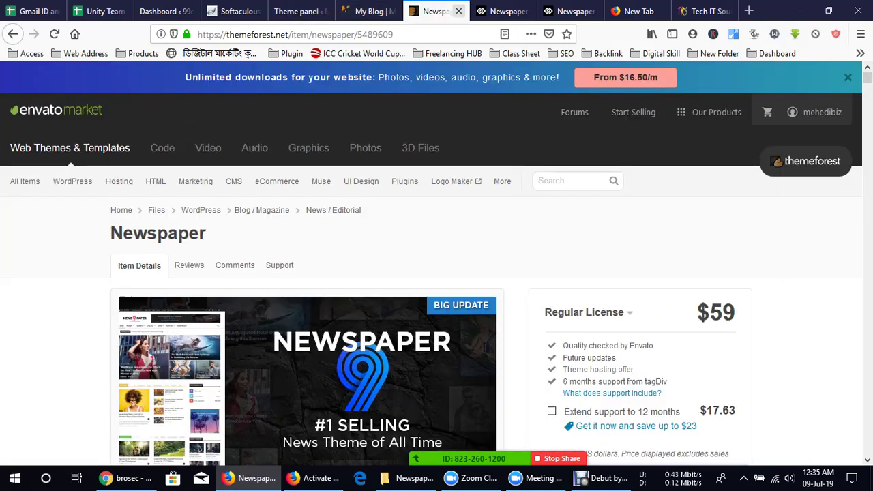
click(459, 11)
click(459, 11)
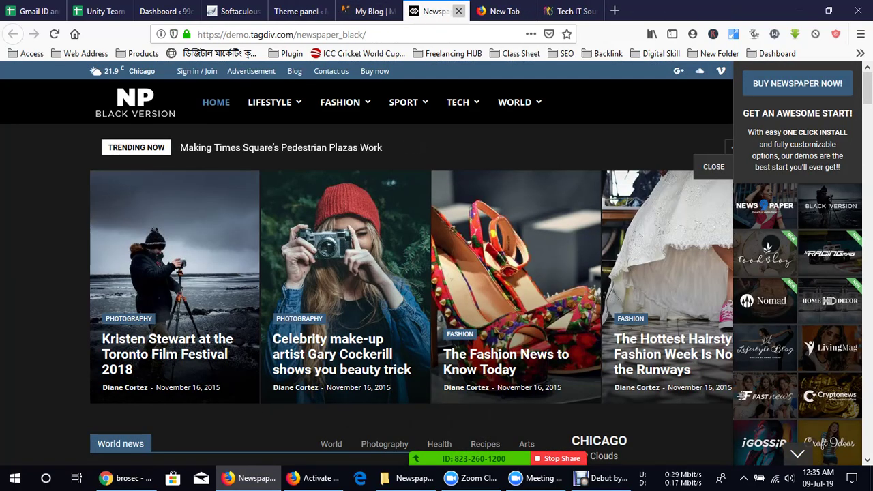
click(458, 11)
Step: Look over the Tech IT Source homepage from its footer up to its header
scroll(437, 273, up, 5)
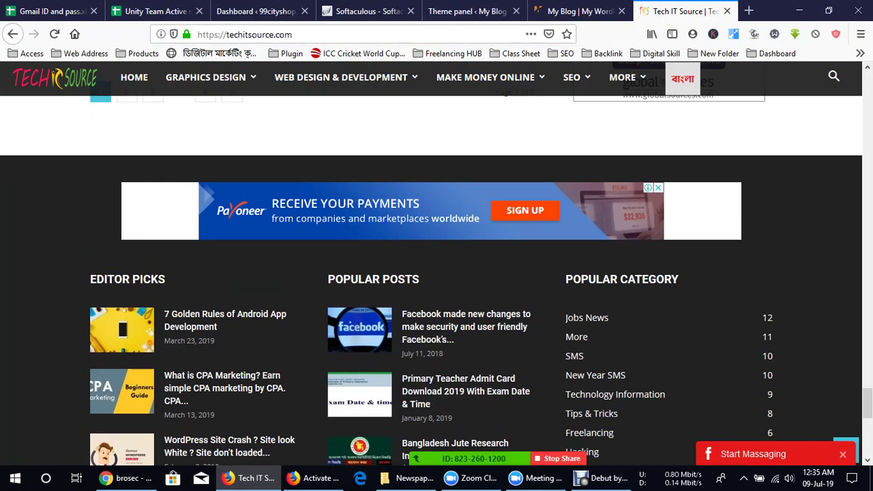
scroll(436, 273, up, 15)
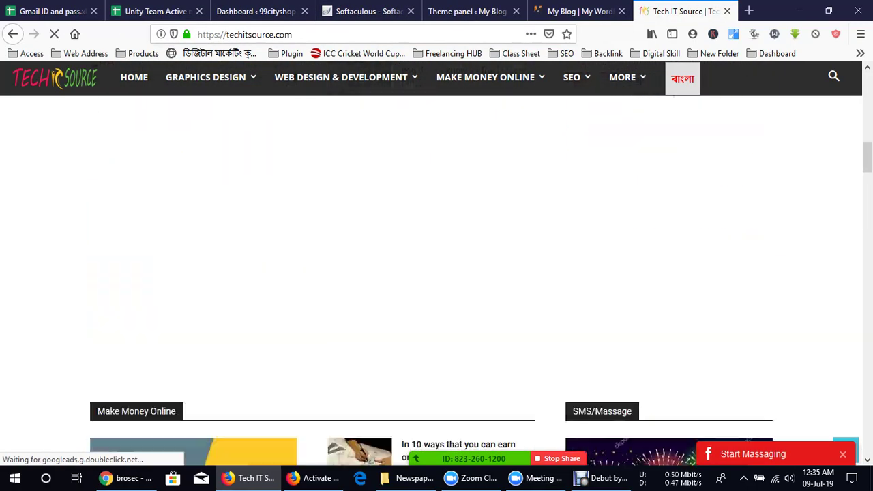
scroll(436, 273, up, 10)
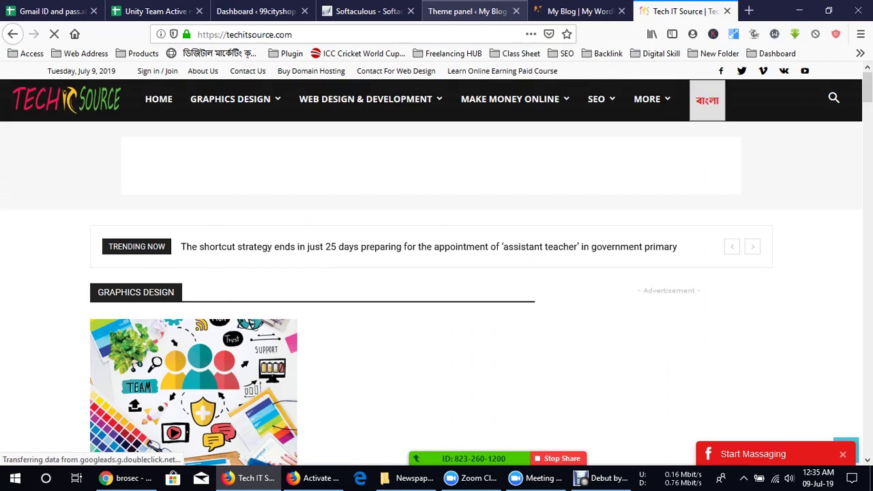
Step: Return to the Newspaper theme panel and collapse the Sub footer settings section
click(469, 11)
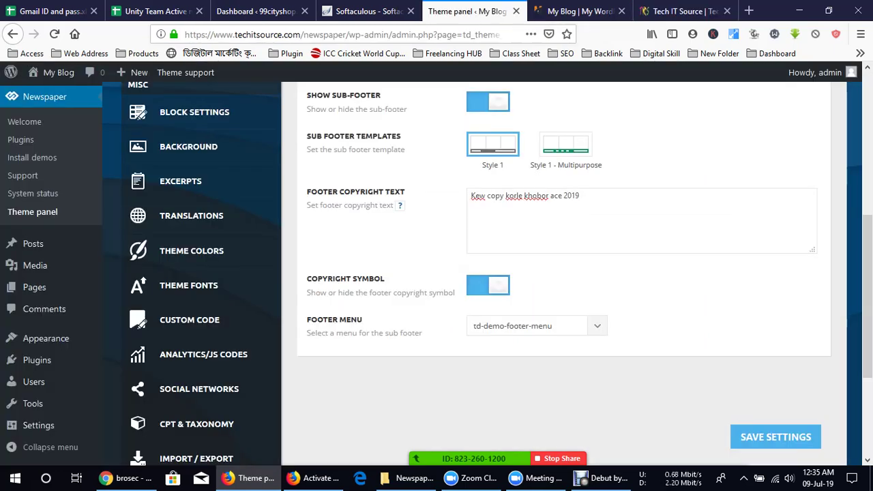
scroll(564, 273, up, 5)
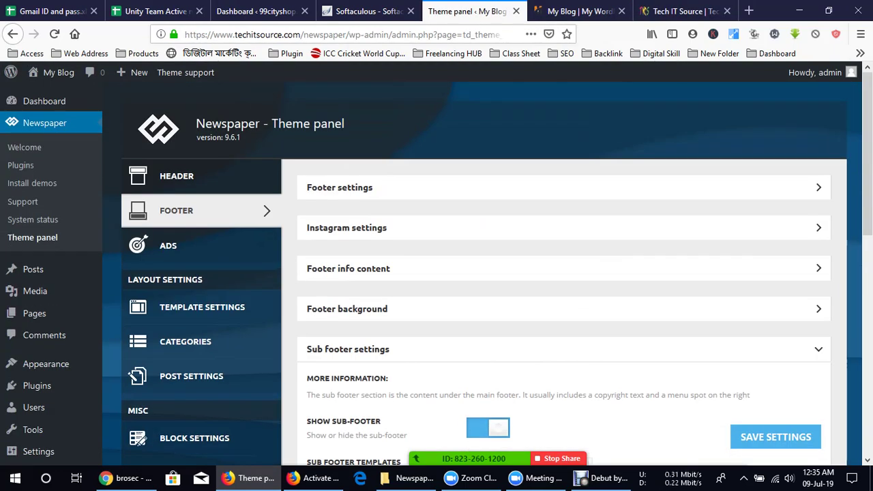
scroll(563, 273, down, 2)
scroll(564, 272, down, 1)
click(563, 154)
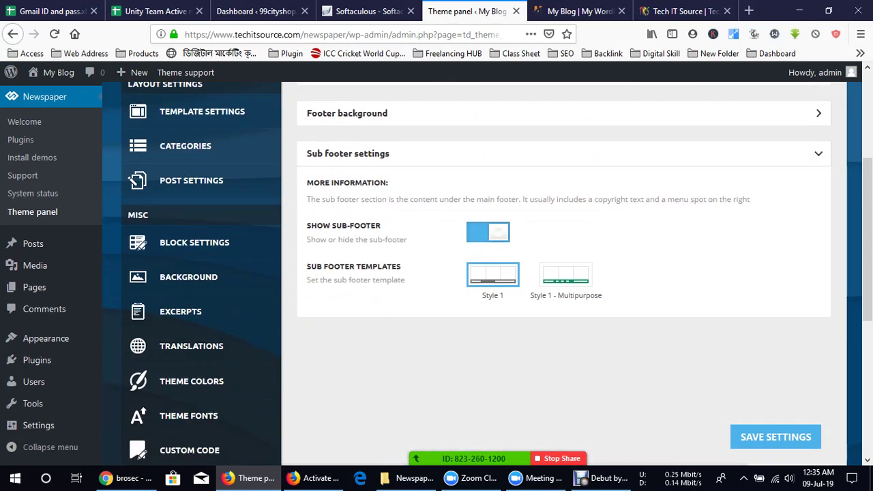
scroll(563, 273, up, 5)
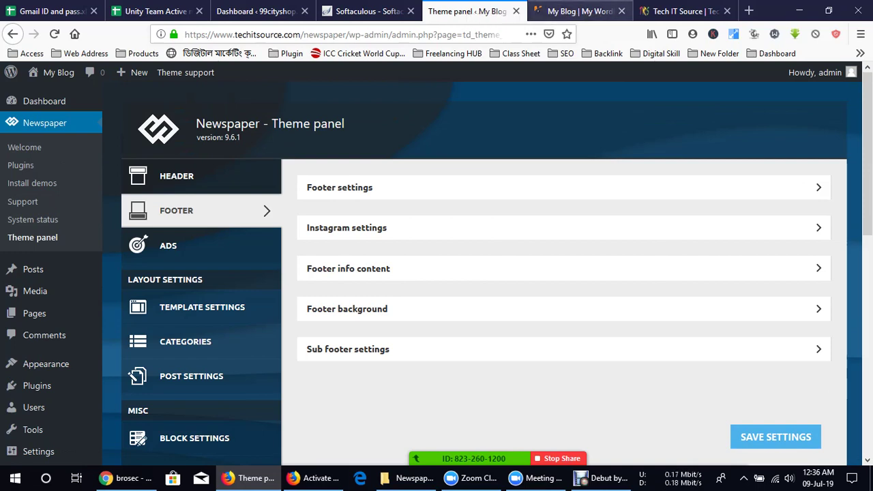
Step: Examine the blog homepage's header and the contents of its Fashion and Homepages menus
click(573, 10)
scroll(341, 273, up, 15)
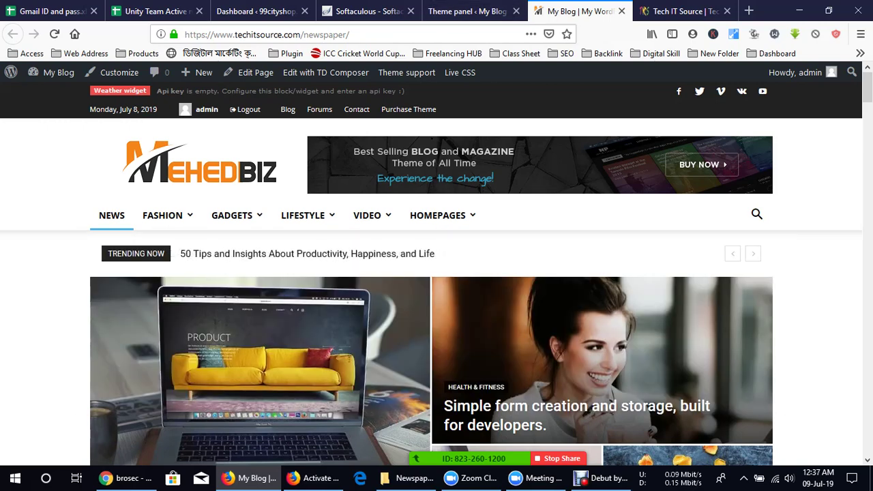
mouse_move(168, 215)
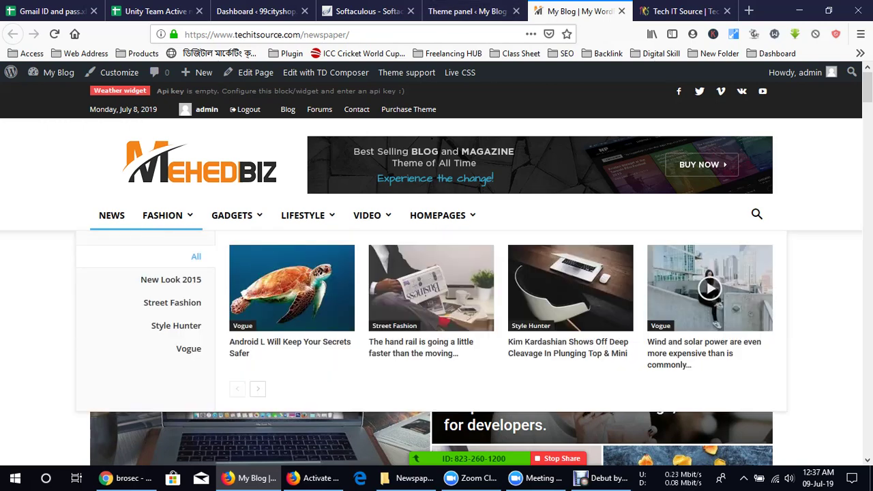
mouse_move(442, 215)
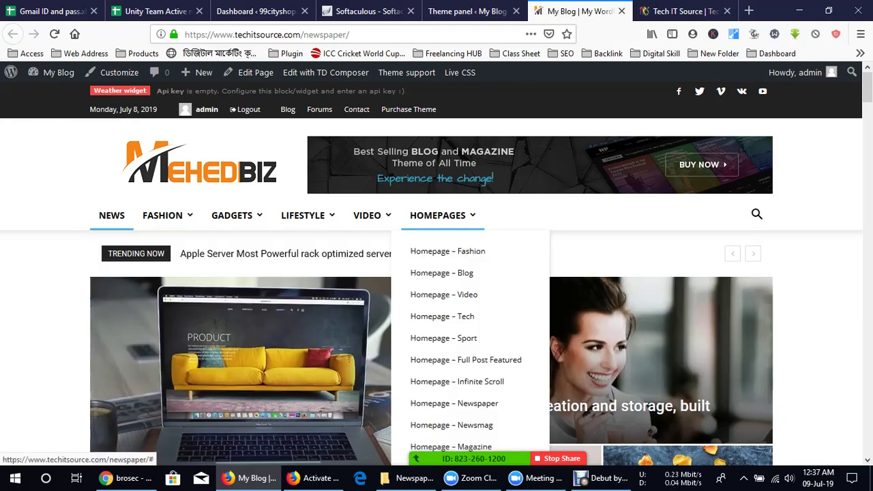
Step: Look through the blog homepage's post blocks, advertisement banners and sidebar sections down to the footer's copyright line
scroll(437, 273, down, 20)
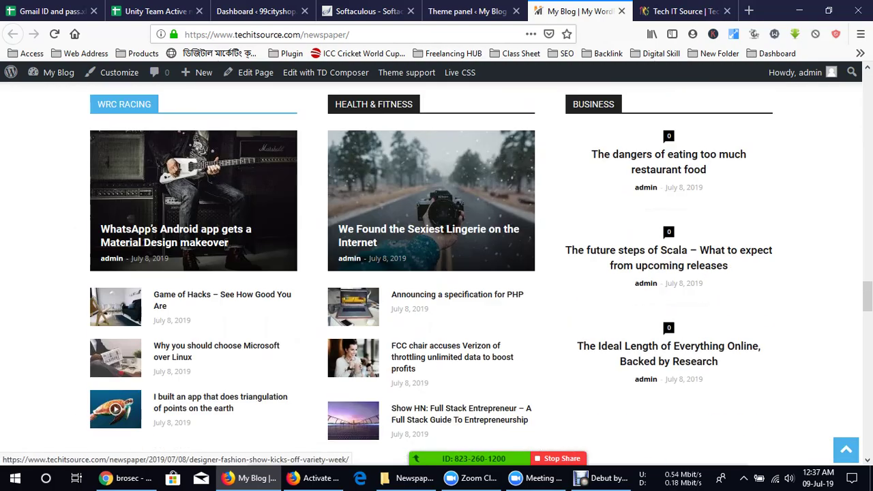
scroll(437, 273, down, 15)
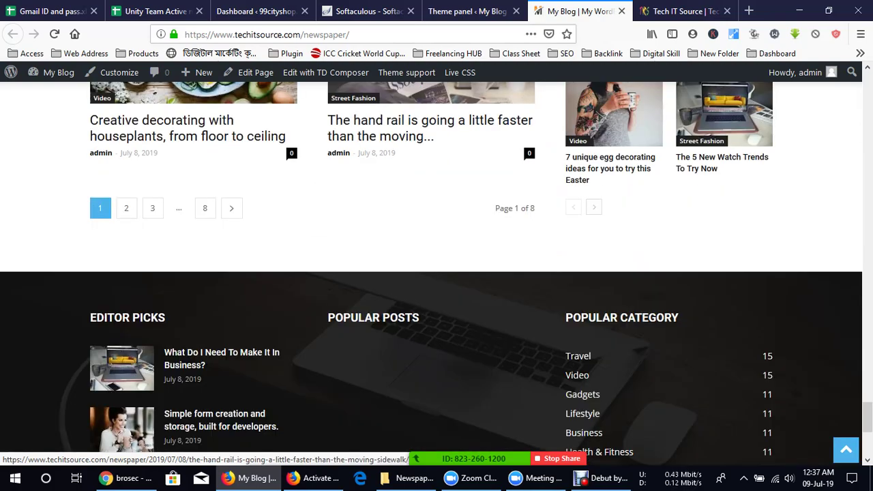
scroll(430, 389, down, 3)
scroll(430, 389, up, 7)
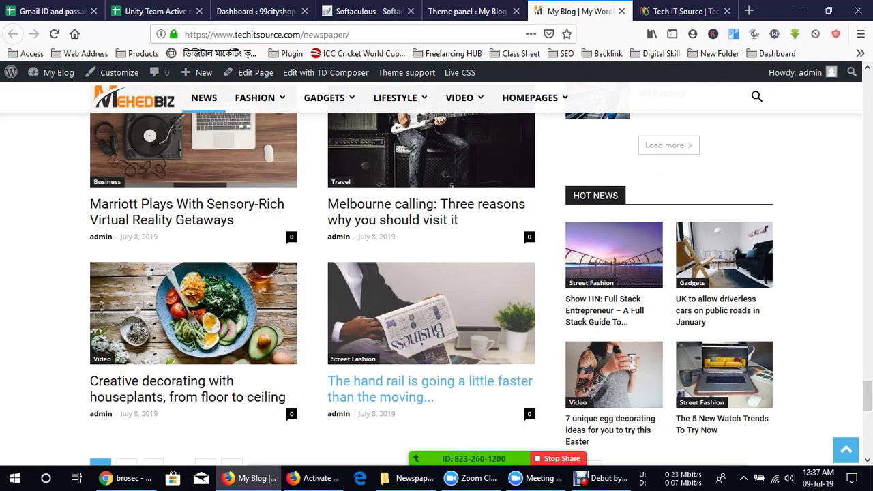
scroll(429, 388, up, 10)
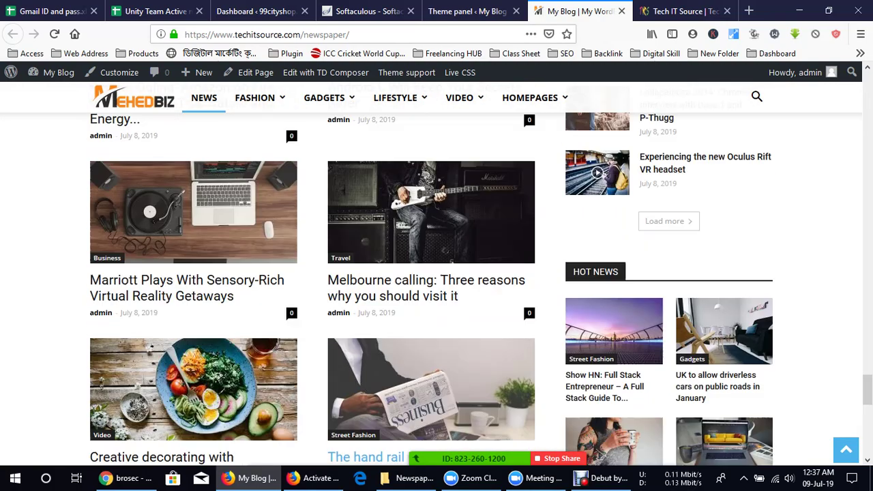
scroll(429, 395, down, 10)
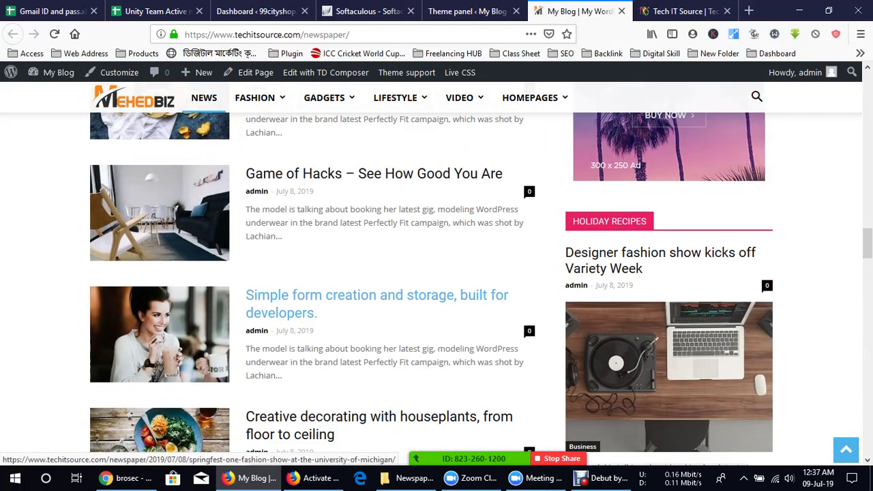
scroll(430, 396, up, 8)
scroll(430, 395, down, 10)
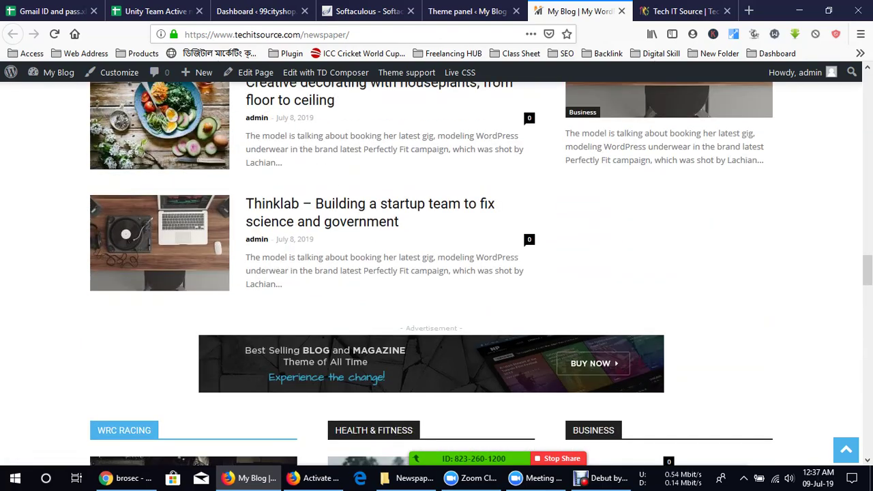
scroll(429, 396, down, 6)
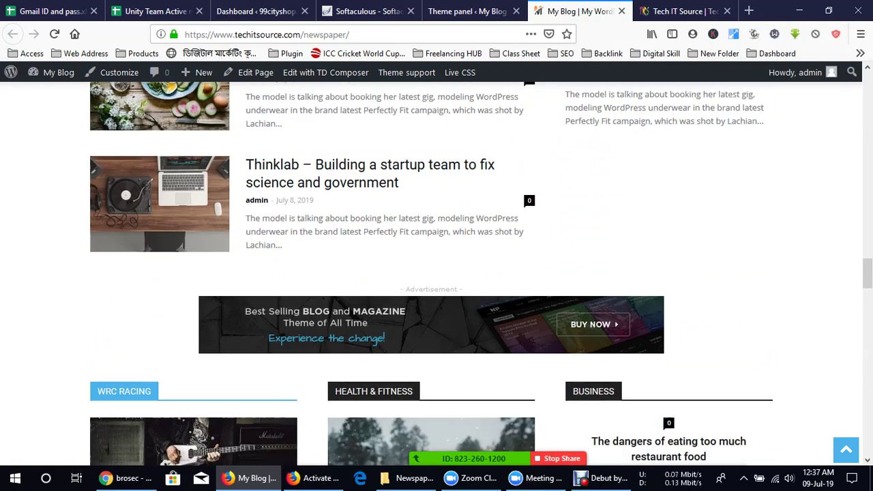
scroll(429, 396, up, 8)
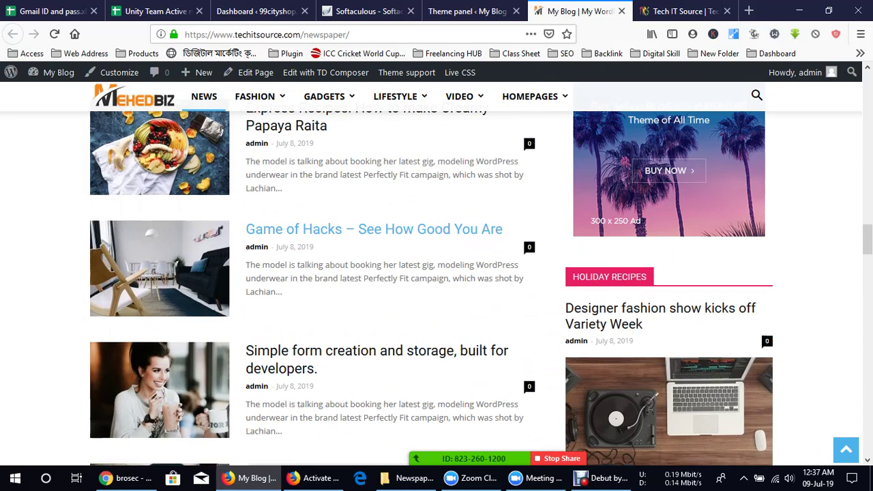
scroll(374, 273, down, 5)
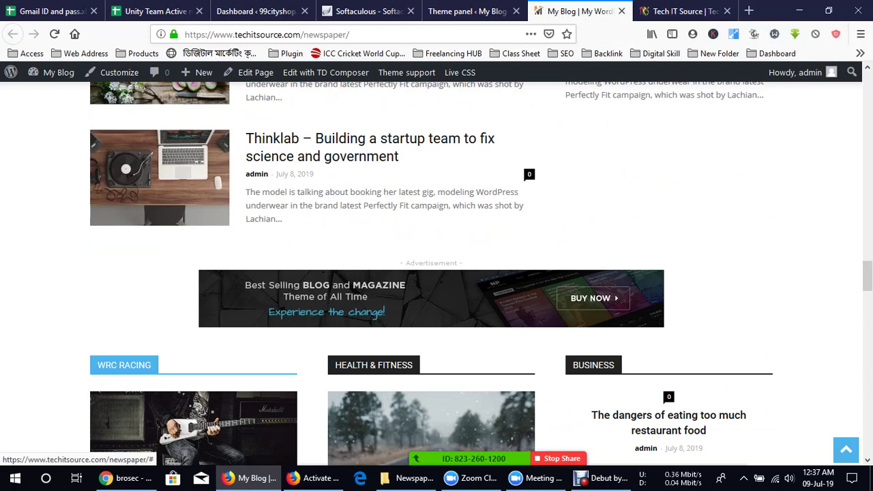
scroll(431, 204, down, 4)
scroll(431, 205, down, 20)
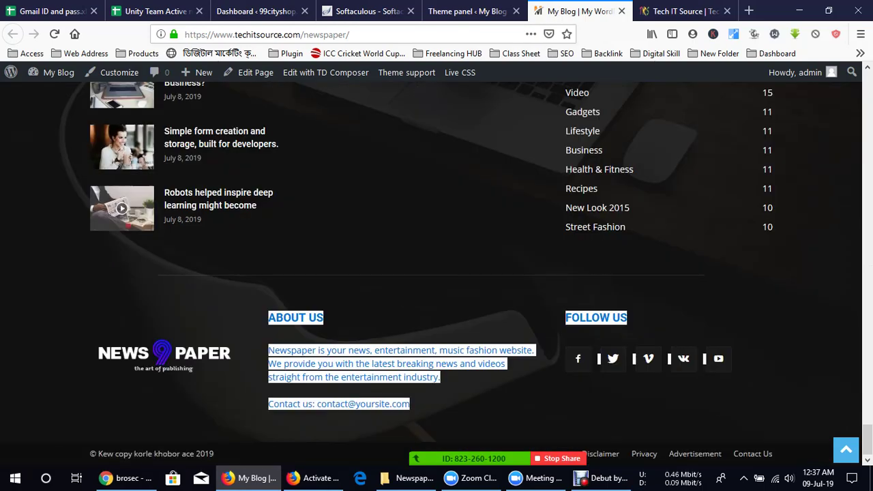
Step: Open the post "SpringFest One Fashion Show at the University of Michigan" from the blog homepage
scroll(437, 272, up, 1)
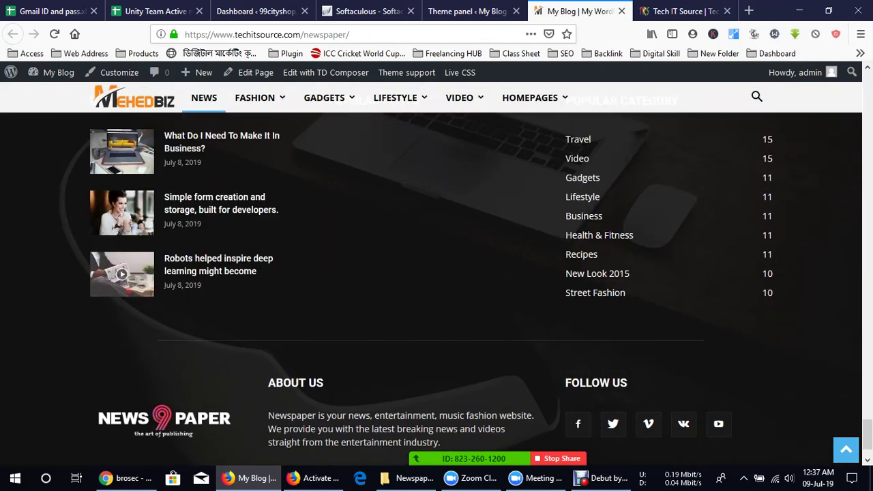
scroll(437, 272, up, 1)
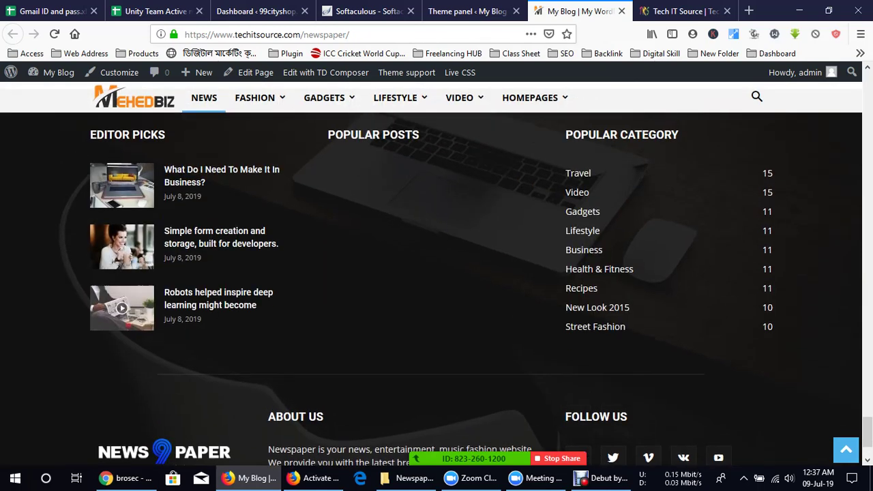
scroll(437, 272, up, 3)
scroll(375, 167, up, 10)
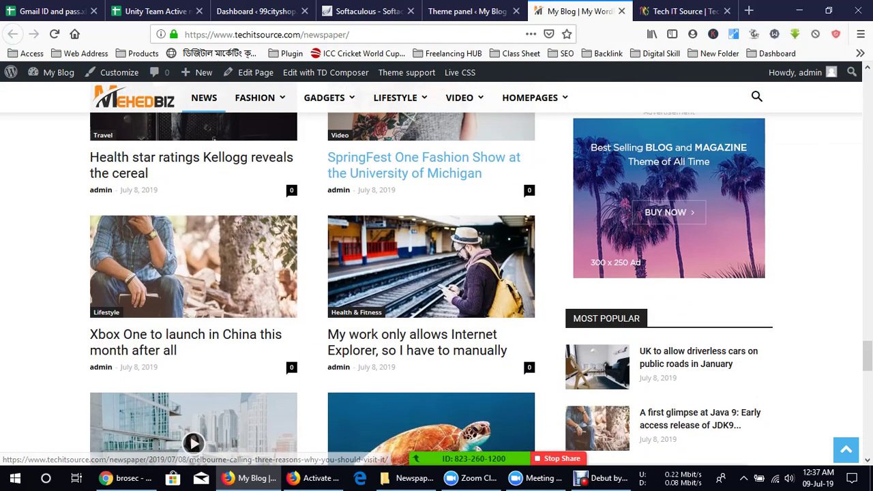
click(450, 165)
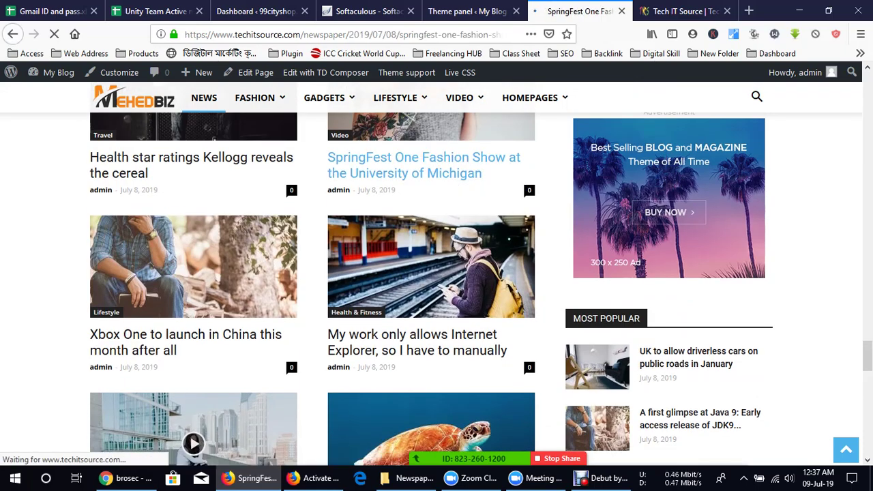
Step: Look through the post's header, featured image, article text, sidebar and share and author sections, ending back at the top
scroll(436, 272, down, 2)
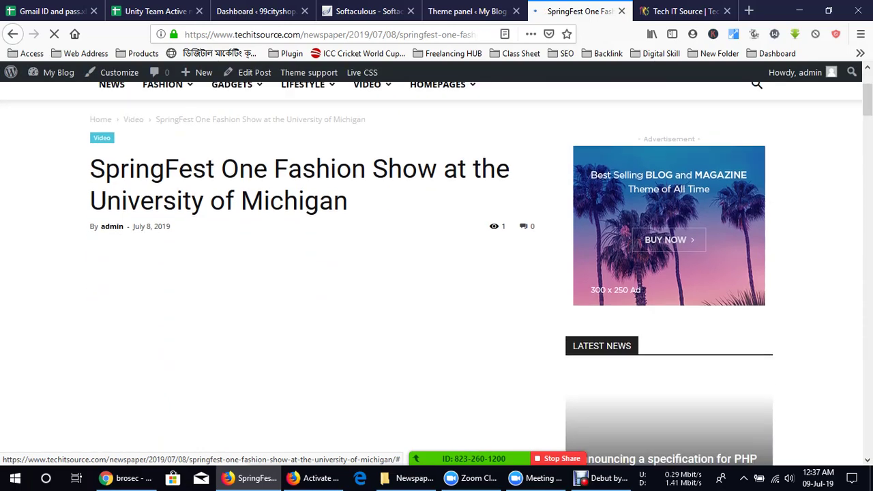
scroll(437, 273, down, 6)
scroll(437, 273, up, 5)
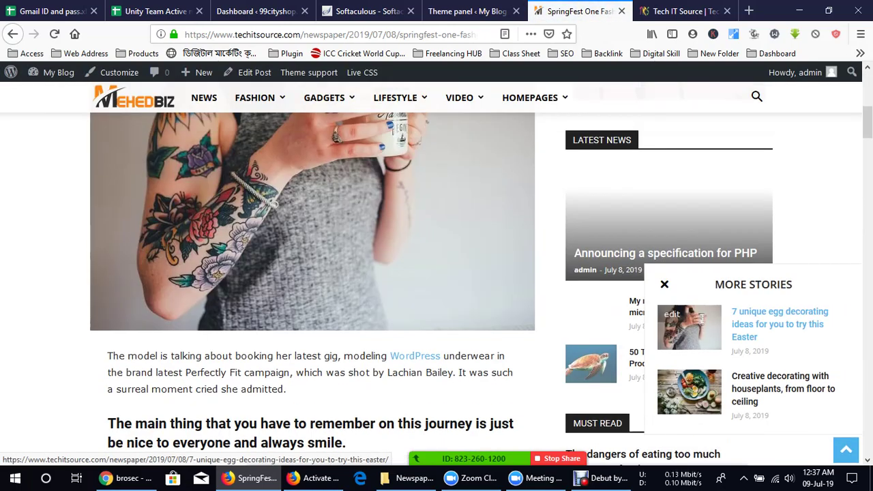
scroll(668, 239, up, 6)
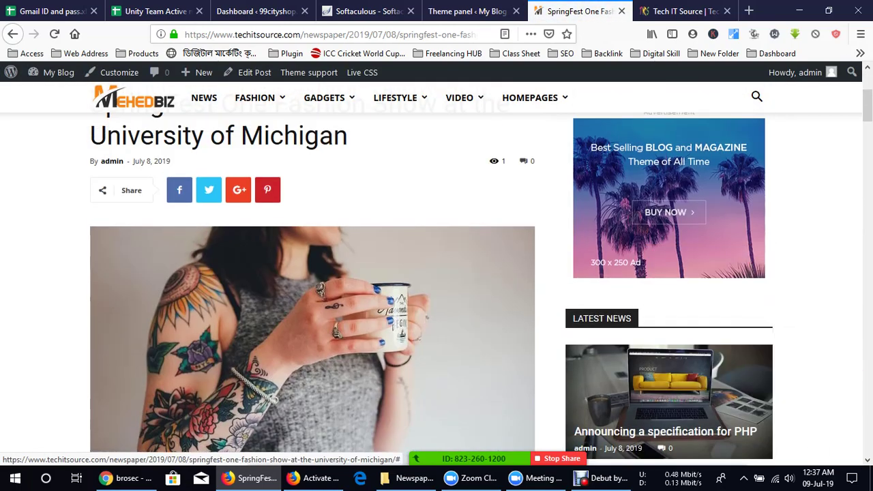
scroll(436, 273, down, 10)
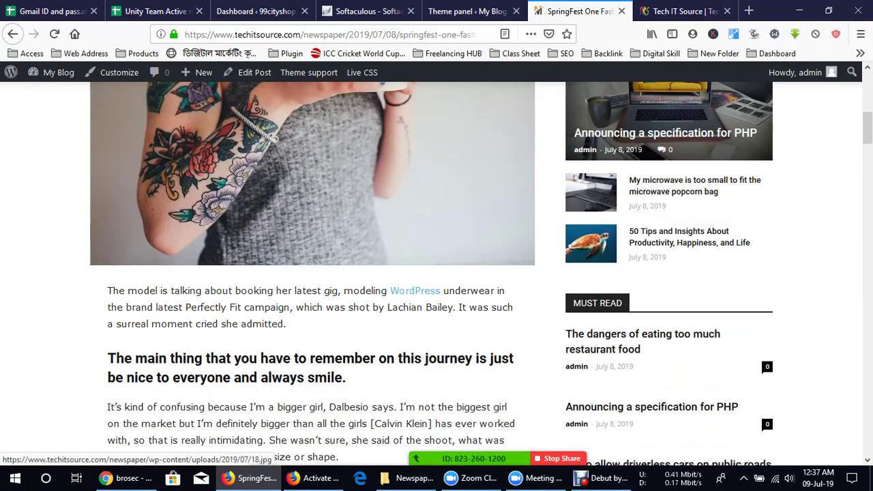
scroll(437, 273, down, 5)
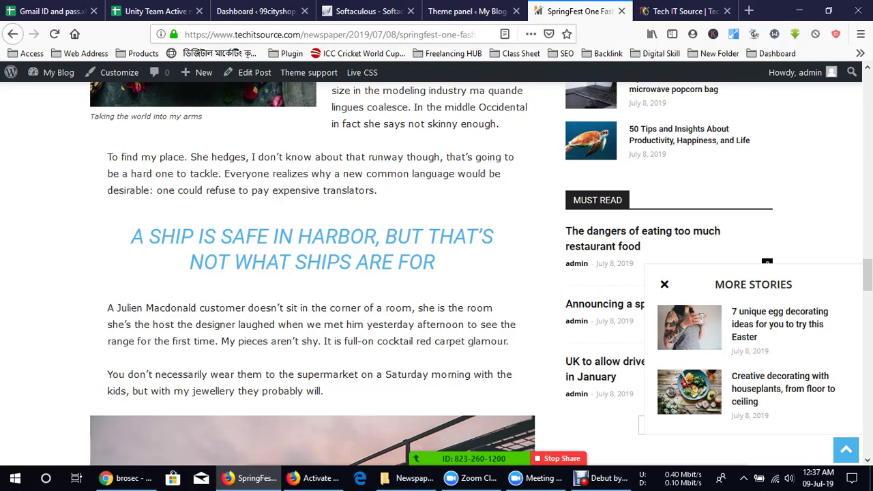
scroll(313, 273, down, 8)
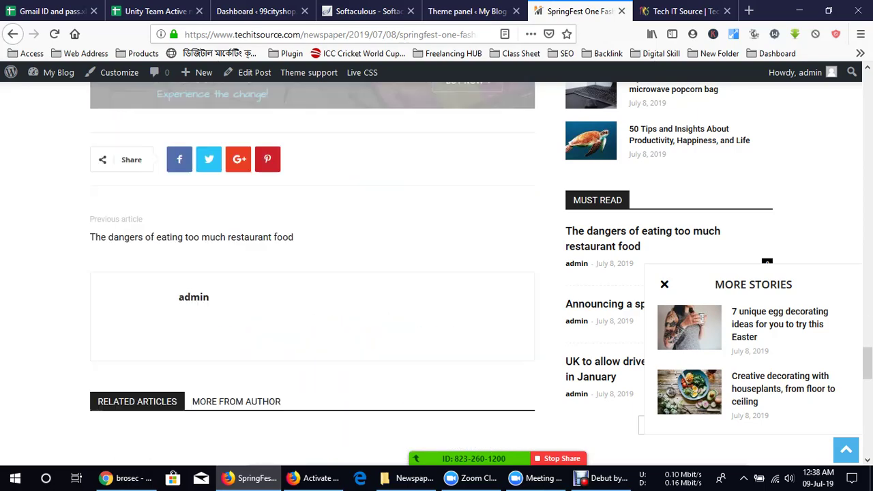
scroll(313, 273, up, 10)
scroll(313, 239, down, 6)
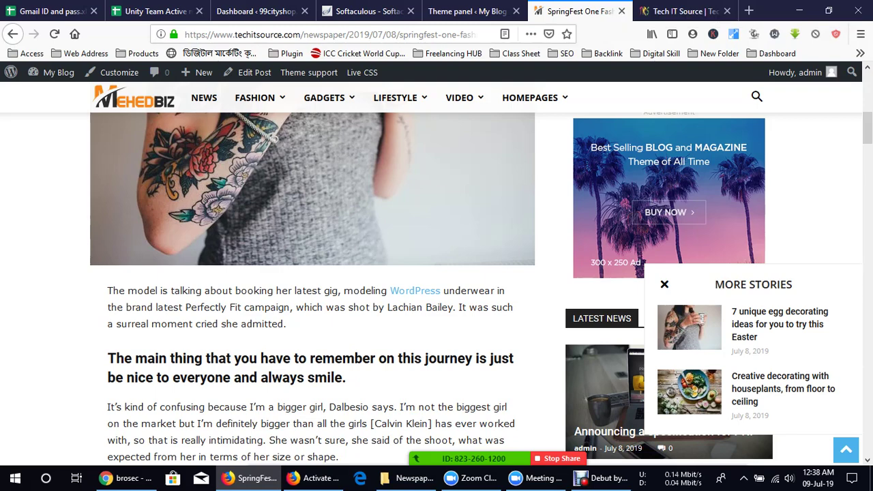
scroll(453, 342, up, 6)
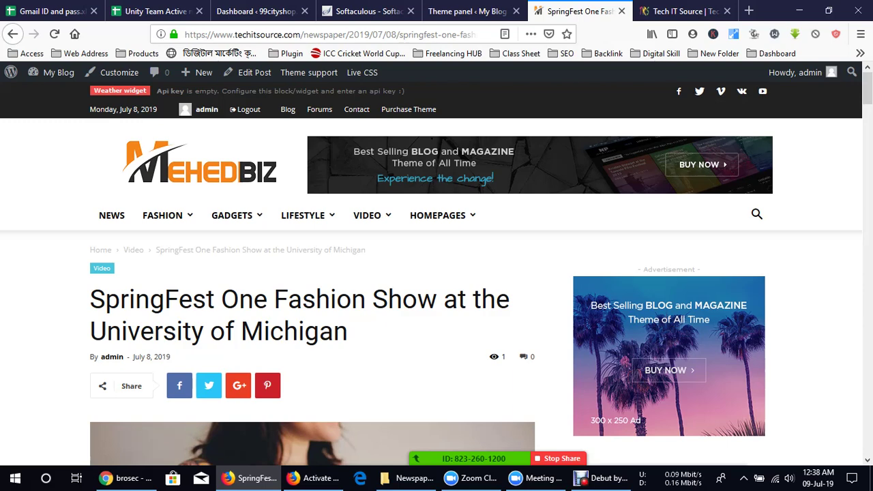
Step: Return to the blog homepage through the site logo and look over its post blocks and banners down to the footer
click(468, 11)
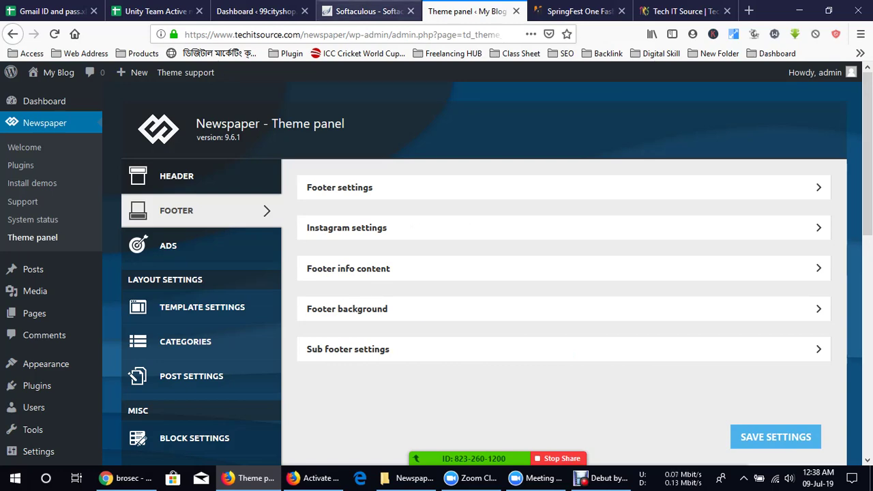
click(365, 11)
click(573, 11)
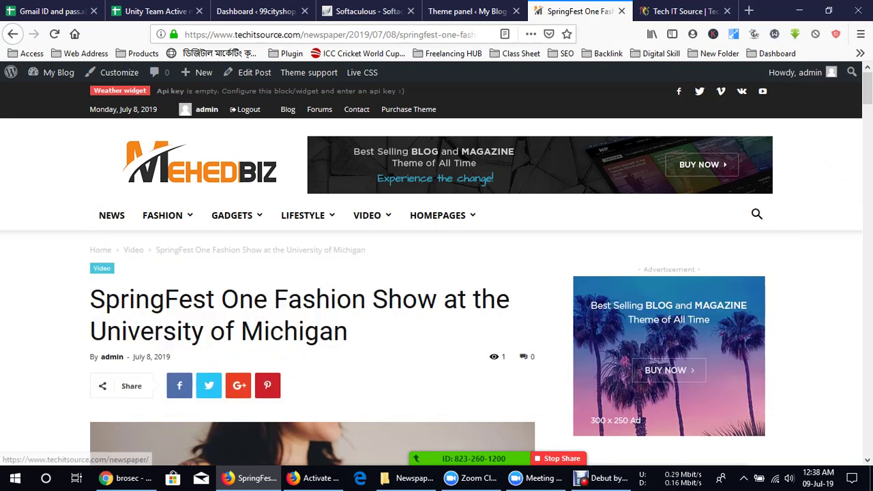
click(199, 162)
mouse_move(308, 214)
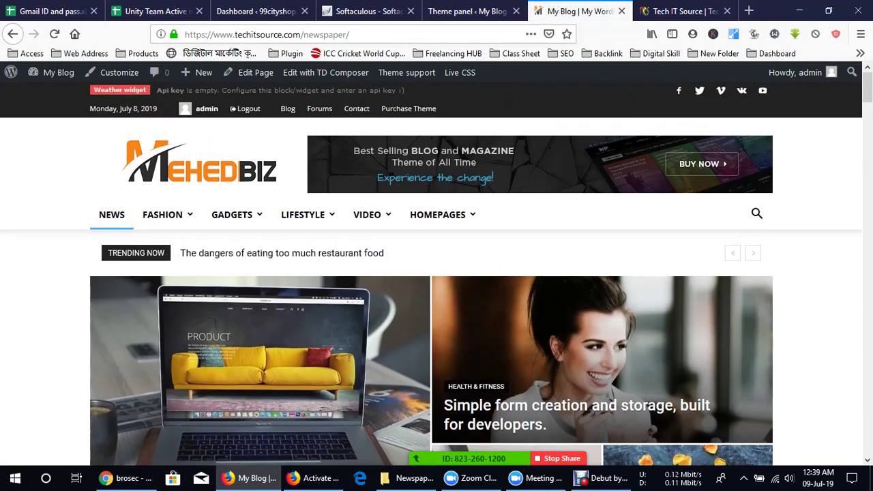
scroll(436, 269, down, 15)
scroll(436, 269, down, 14)
scroll(436, 269, up, 6)
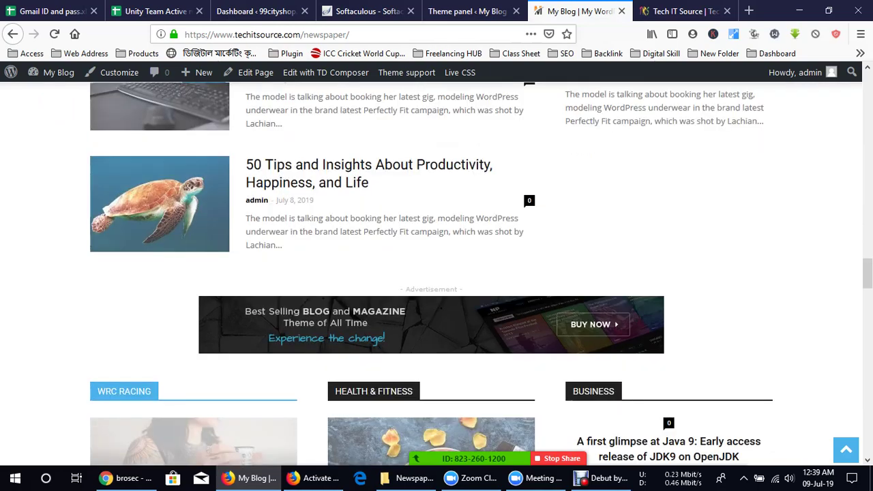
scroll(437, 269, down, 8)
scroll(437, 273, down, 10)
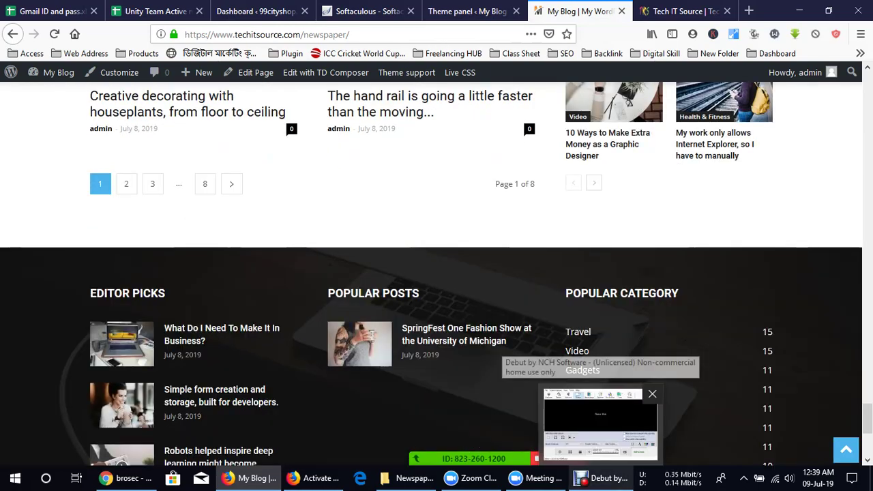
Step: Bring up the Zoom meeting's participants list and minimize the browser to reach the desktop
mouse_move(536, 478)
click(566, 425)
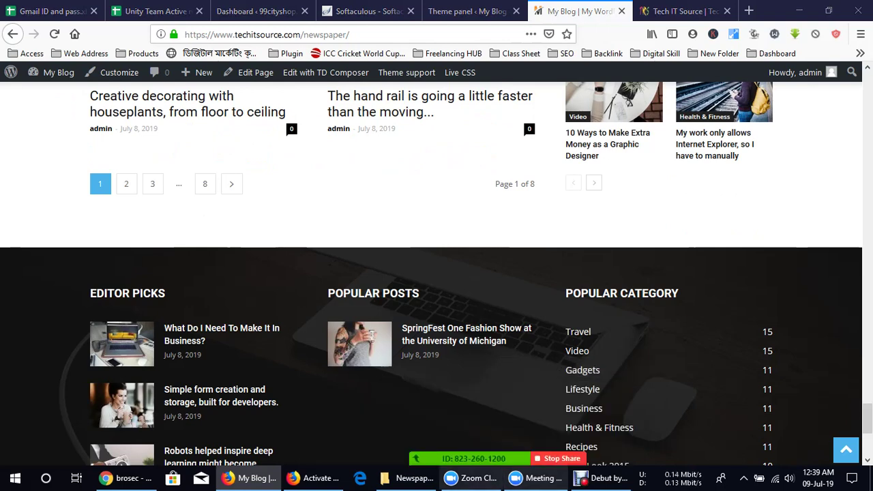
click(430, 447)
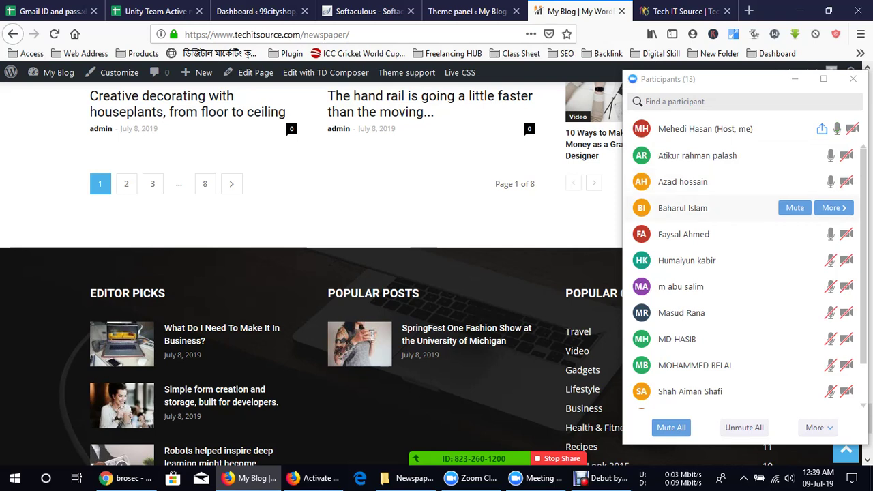
scroll(716, 290, down, 2)
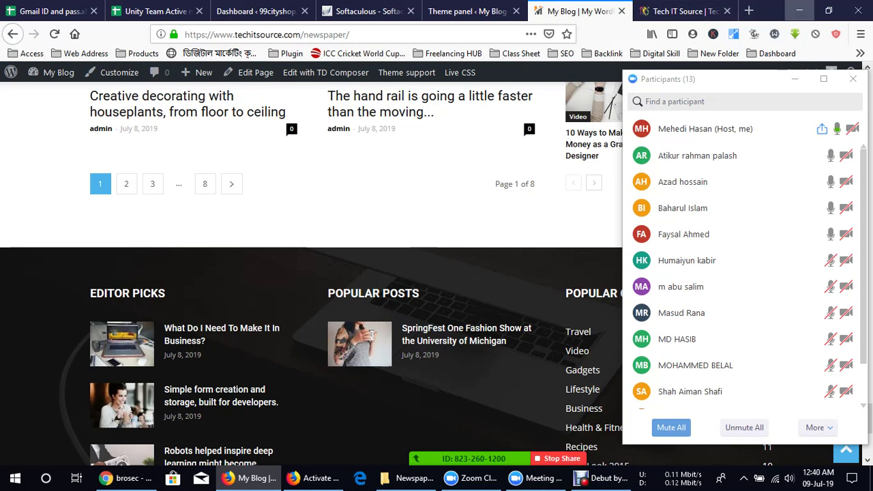
click(800, 10)
click(799, 11)
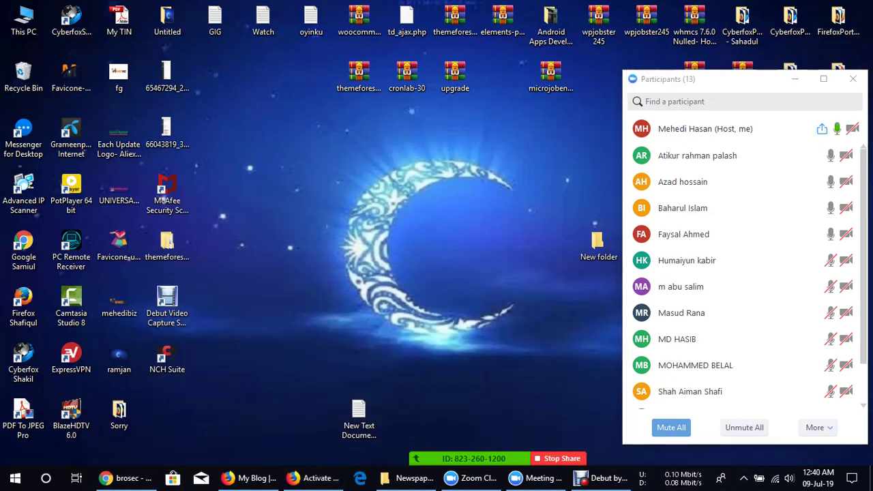
right_click(398, 132)
click(420, 176)
right_click(439, 163)
click(464, 209)
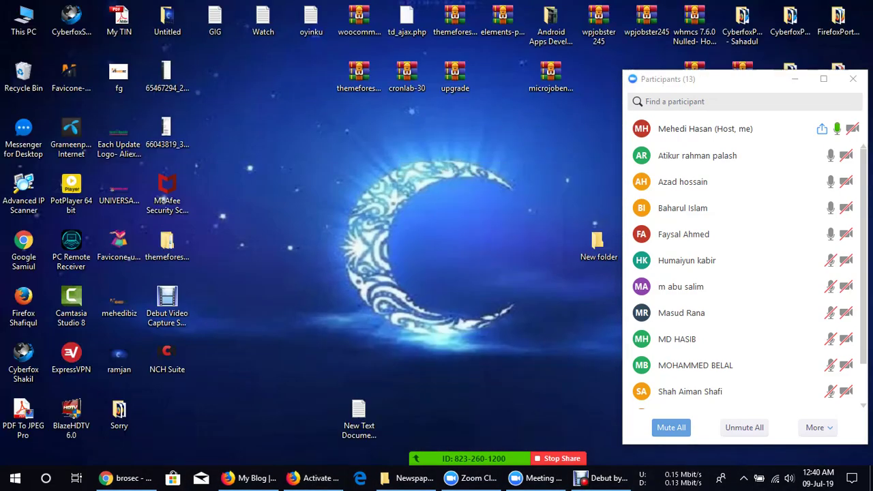
click(496, 246)
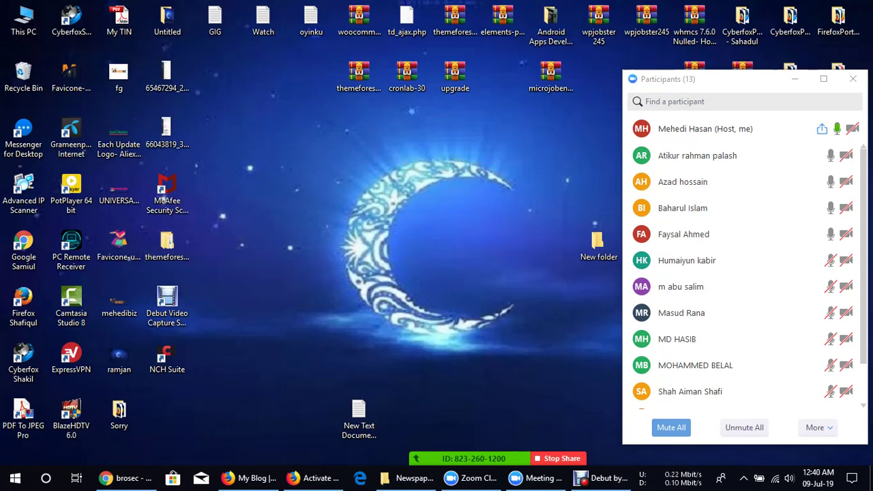
right_click(294, 129)
click(328, 167)
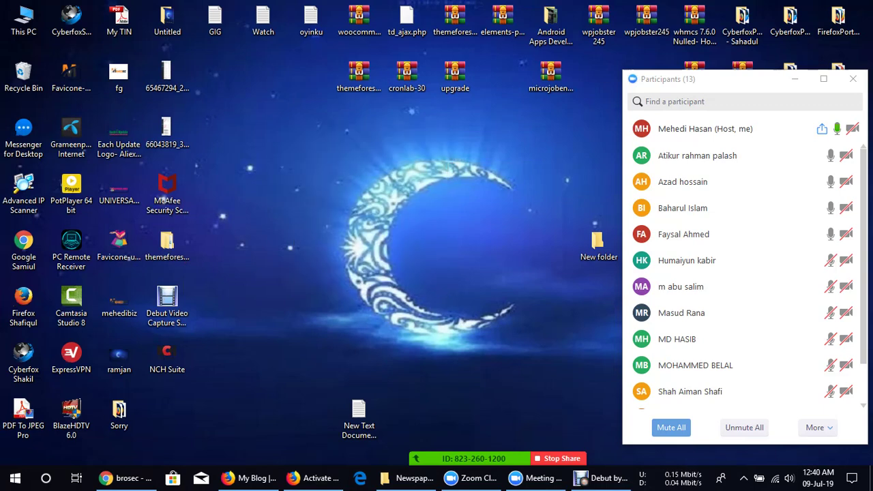
right_click(336, 169)
click(362, 208)
right_click(373, 207)
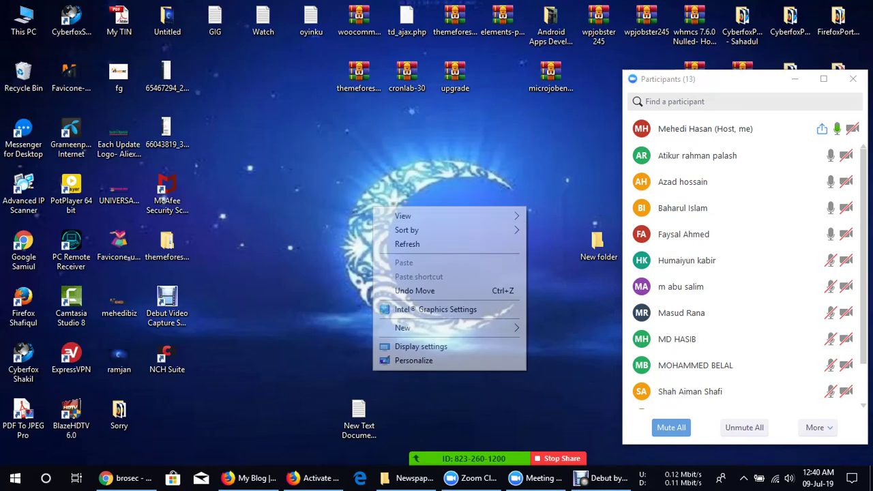
click(399, 243)
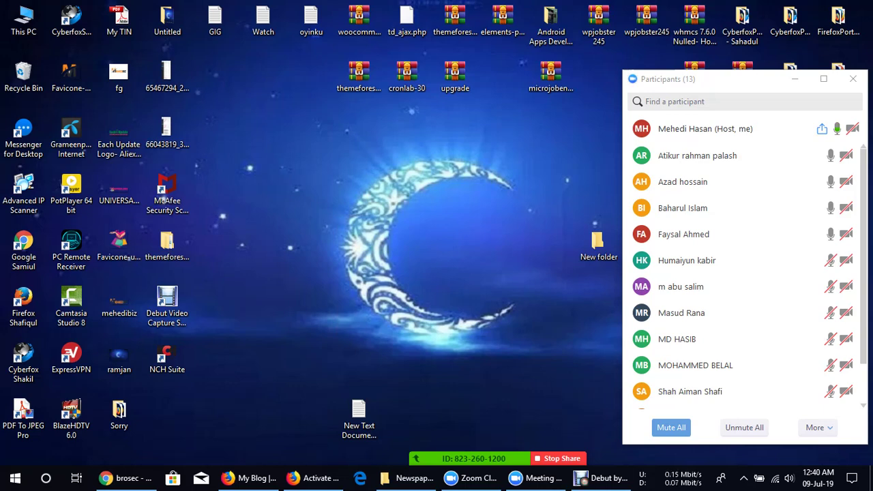
right_click(399, 237)
click(425, 276)
right_click(275, 130)
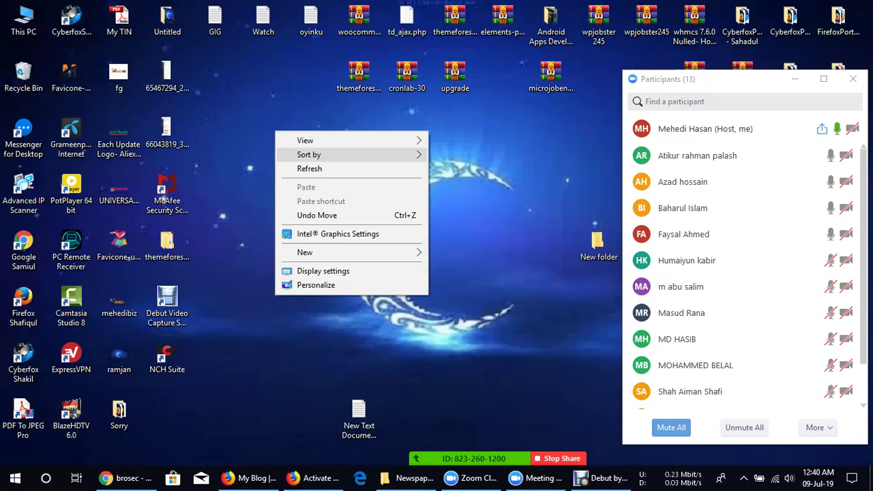
click(303, 168)
Step: Open the themeforest-5489609-newspaper961 folder on the desktop and go through Newspaper-tf into its documentation folder
click(167, 247)
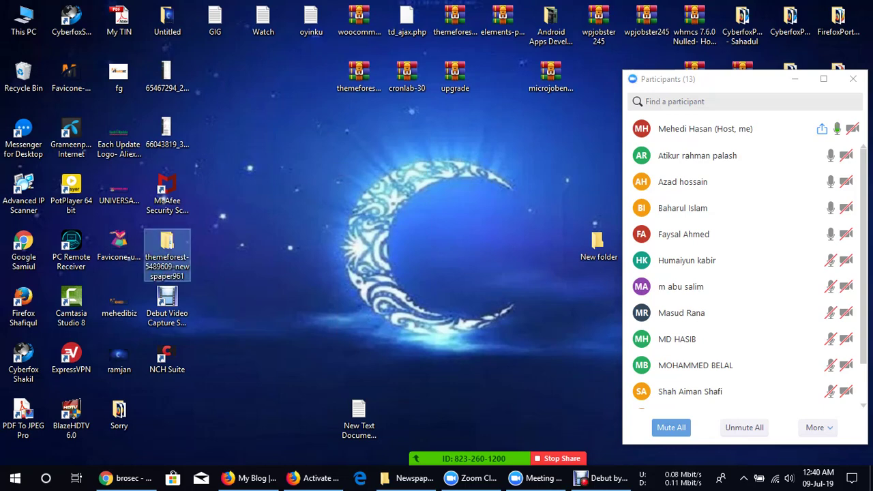
double_click(167, 246)
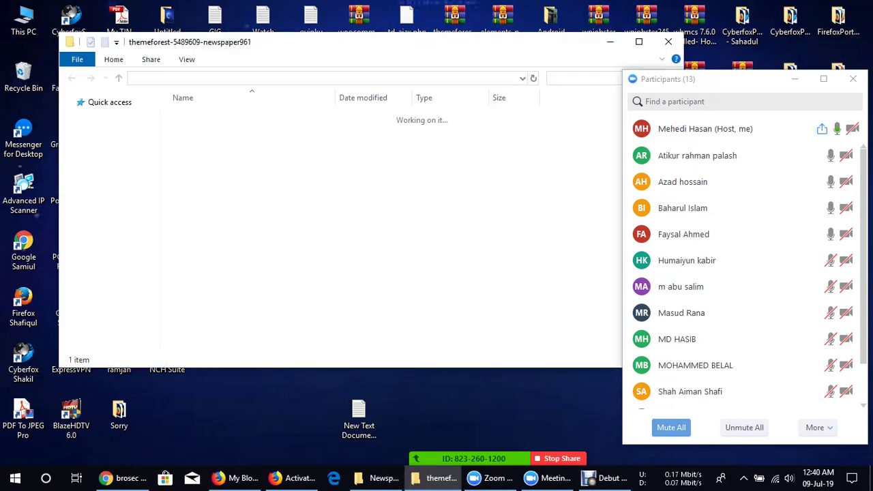
double_click(246, 116)
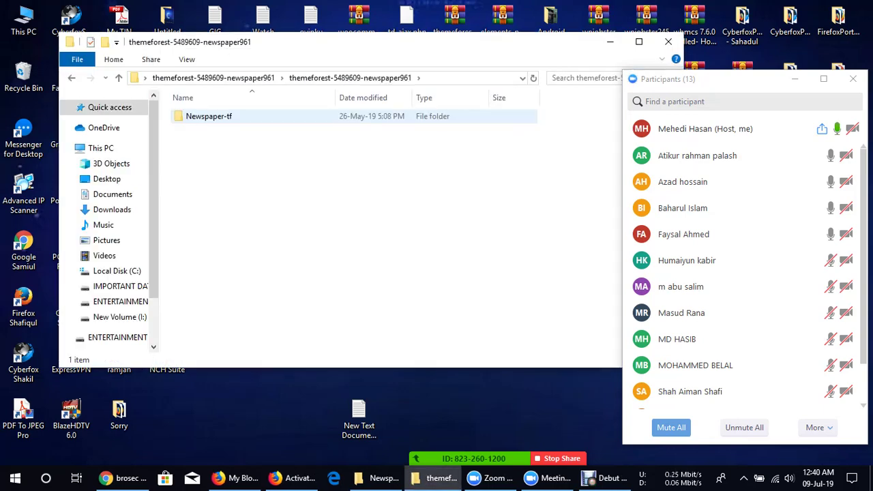
click(208, 116)
double_click(208, 116)
double_click(211, 144)
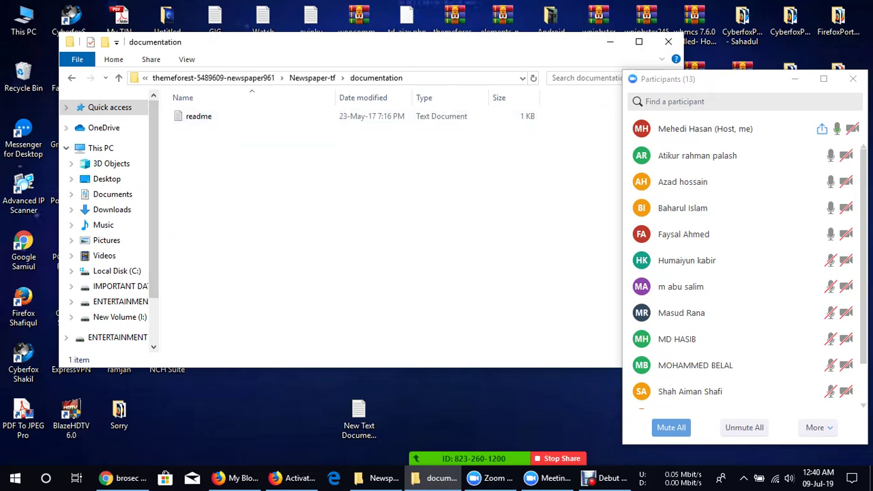
Step: Go back to Newspaper-tf, reopen documentation and view its readme file in Notepad, with the window clear of the participants list
click(71, 78)
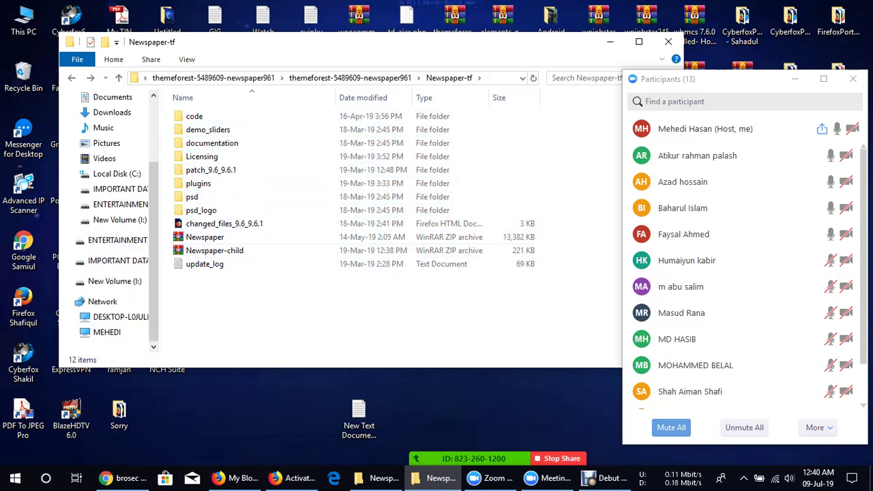
key(Return)
click(198, 116)
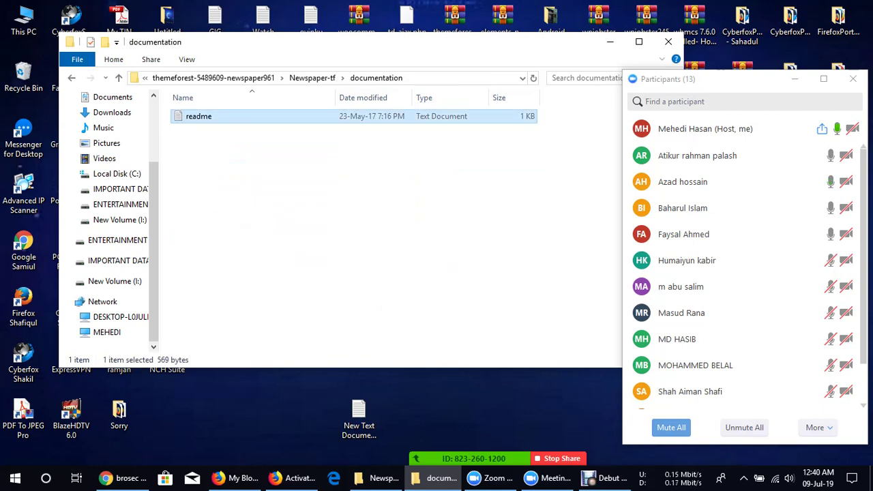
key(Return)
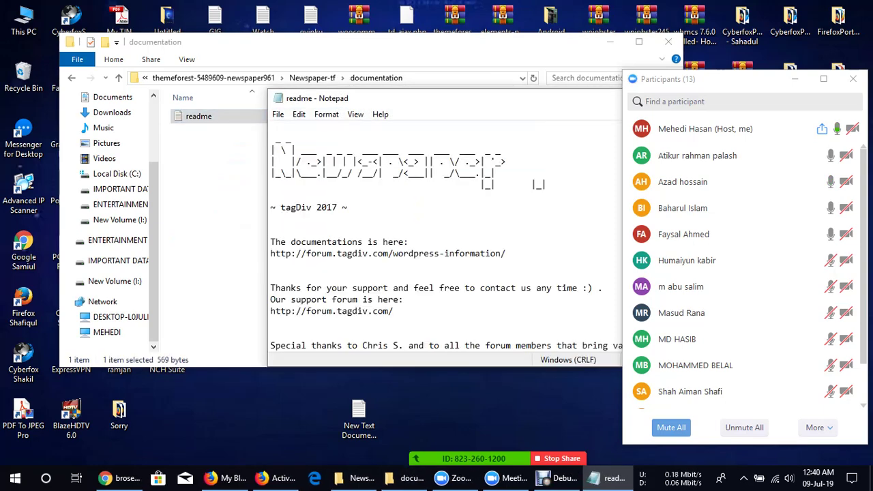
drag(528, 103, 337, 43)
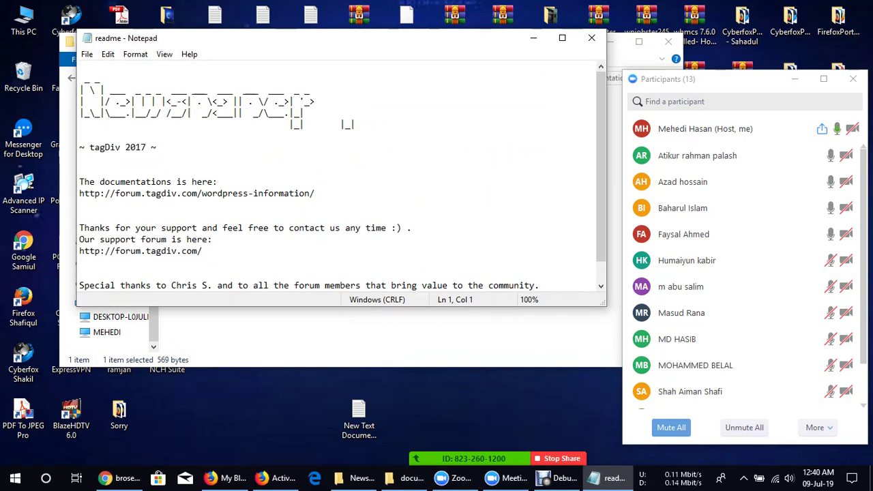
double_click(315, 193)
click(315, 193)
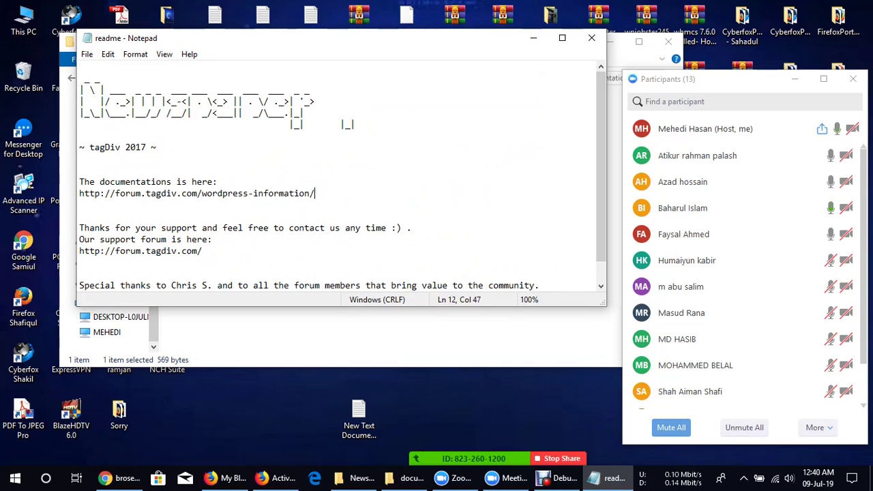
drag(314, 193, 79, 193)
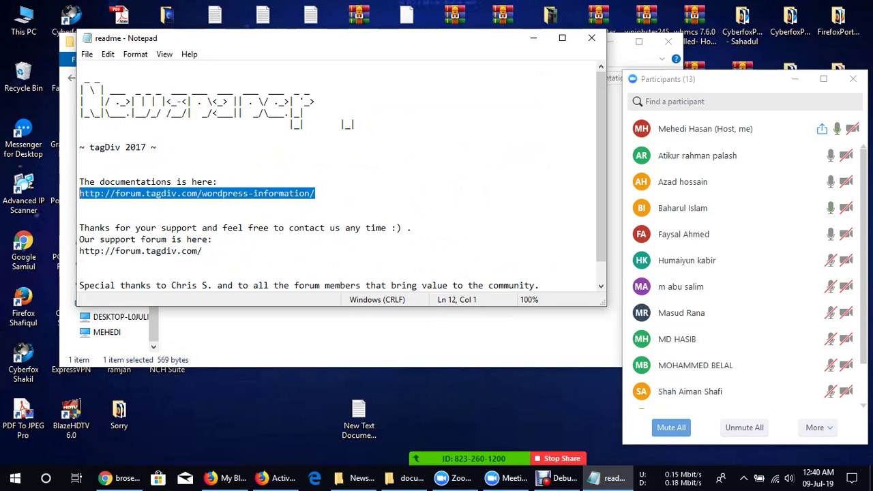
right_click(159, 193)
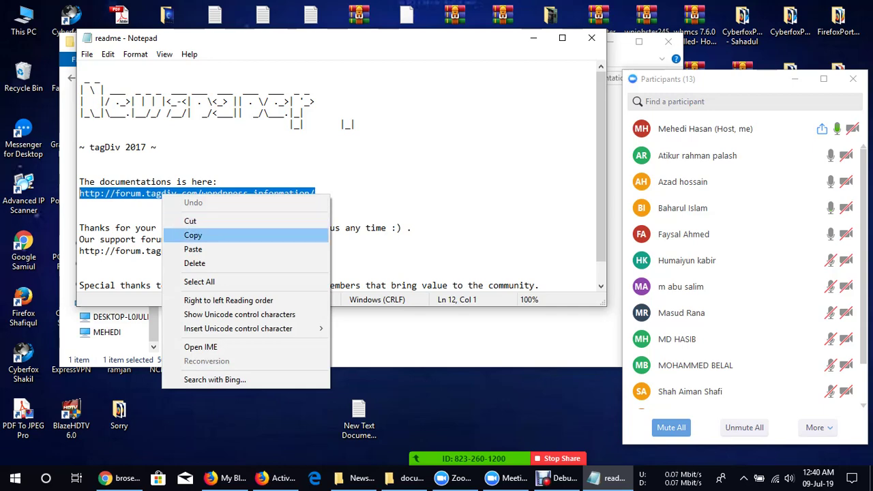
click(191, 234)
Step: Switch to Firefox, load the copied documentation address in a new tab, and minimize the meeting's participants list
click(225, 477)
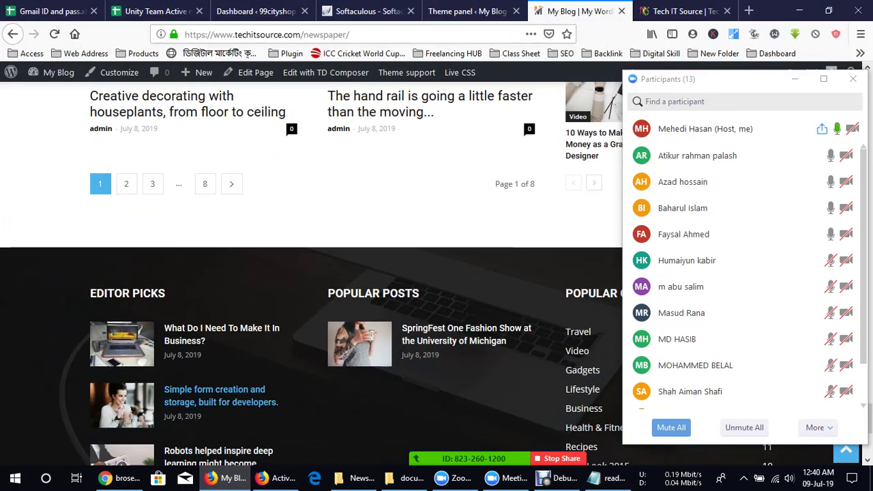
click(749, 11)
right_click(413, 38)
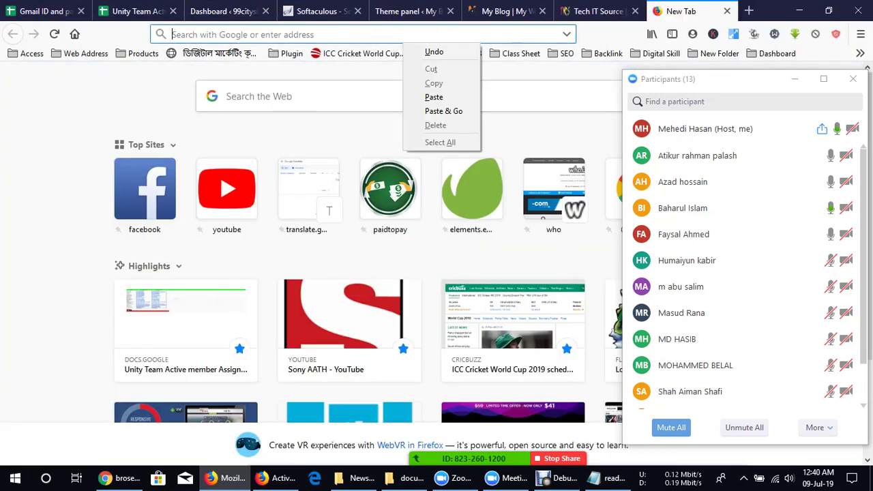
click(440, 112)
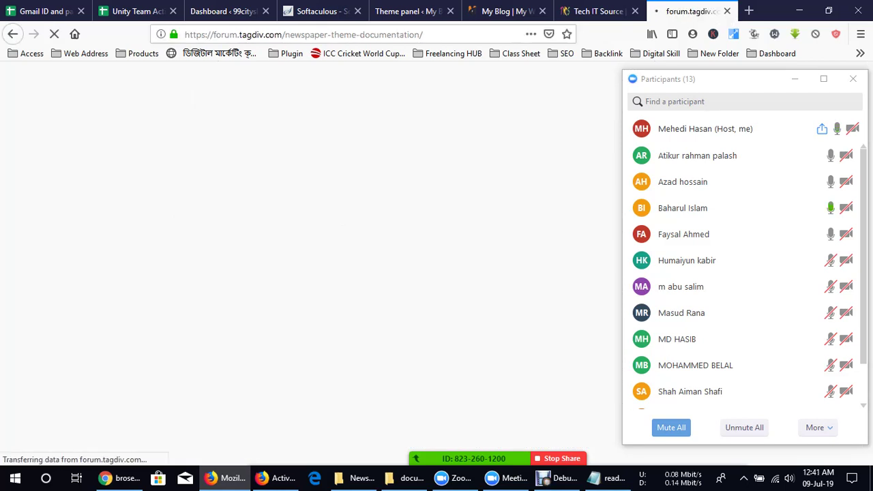
click(795, 79)
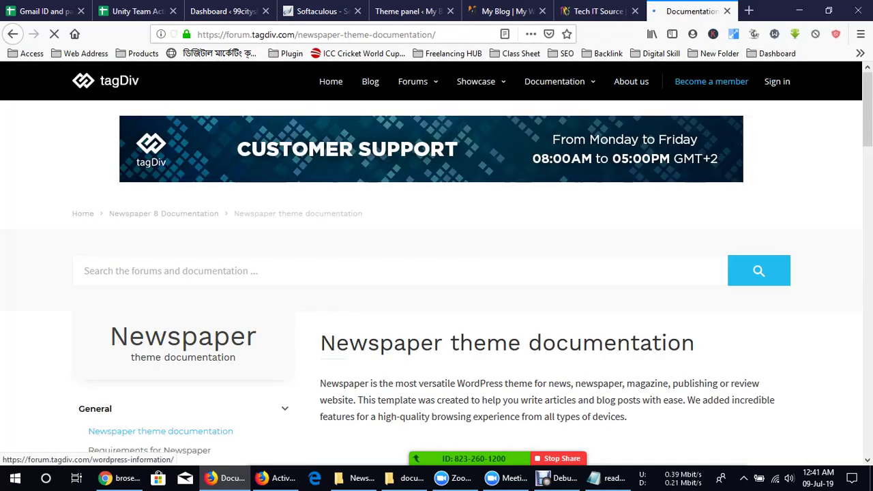
Step: Expand the Installation section of the Newspaper theme documentation and skim the page to its footer and back
scroll(437, 273, down, 3)
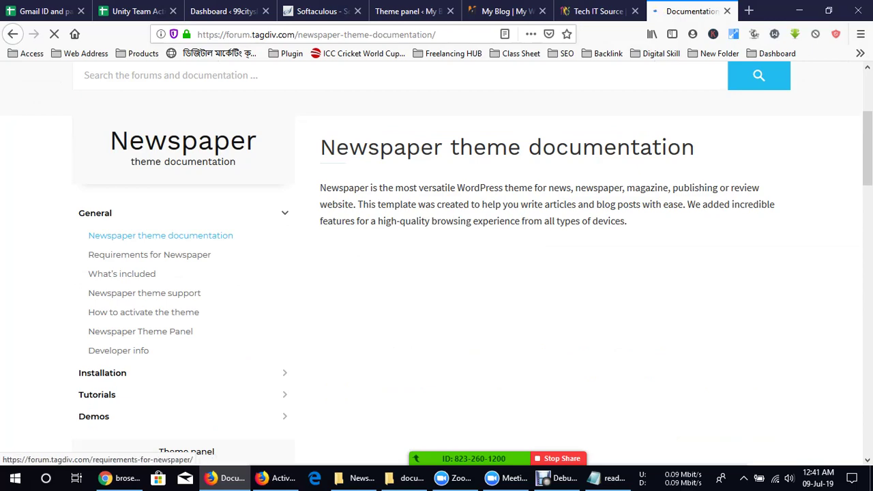
scroll(102, 372, down, 1)
scroll(103, 298, down, 2)
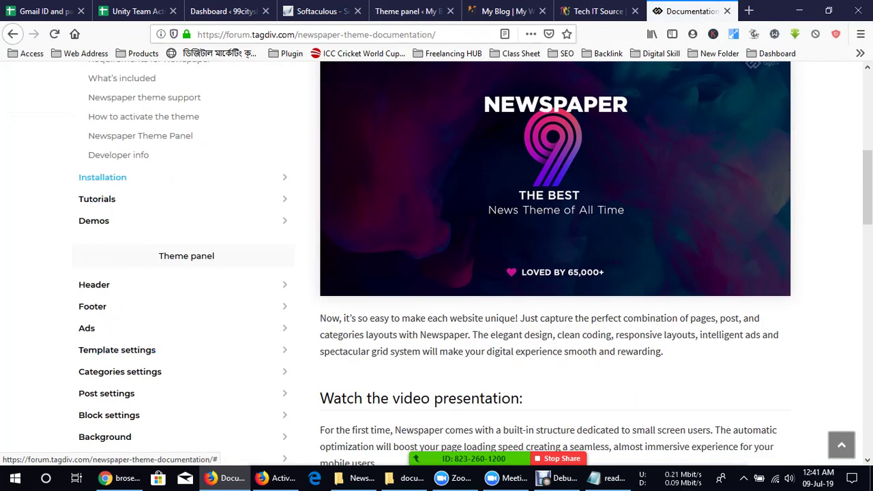
click(103, 177)
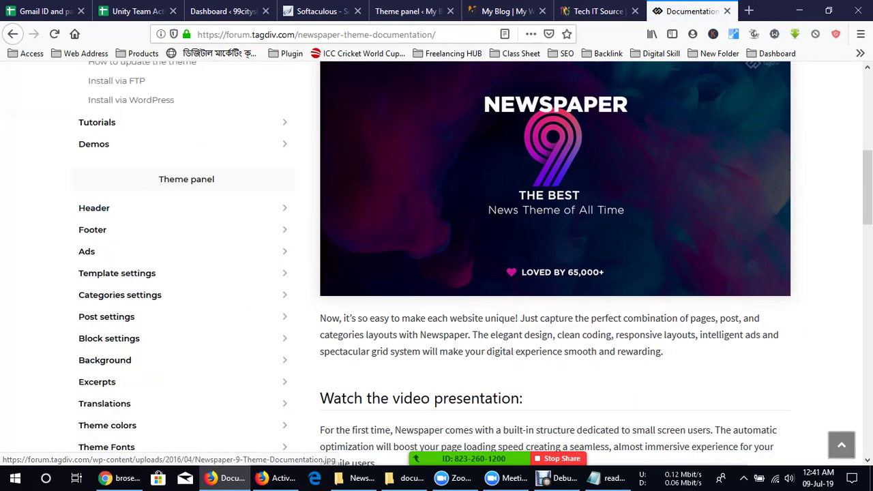
scroll(549, 352, down, 5)
scroll(549, 352, down, 10)
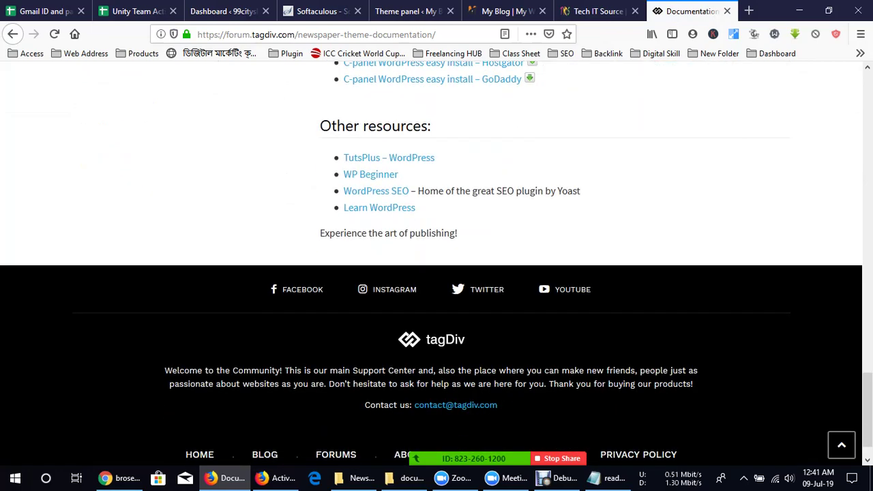
scroll(549, 368, up, 11)
scroll(549, 368, up, 6)
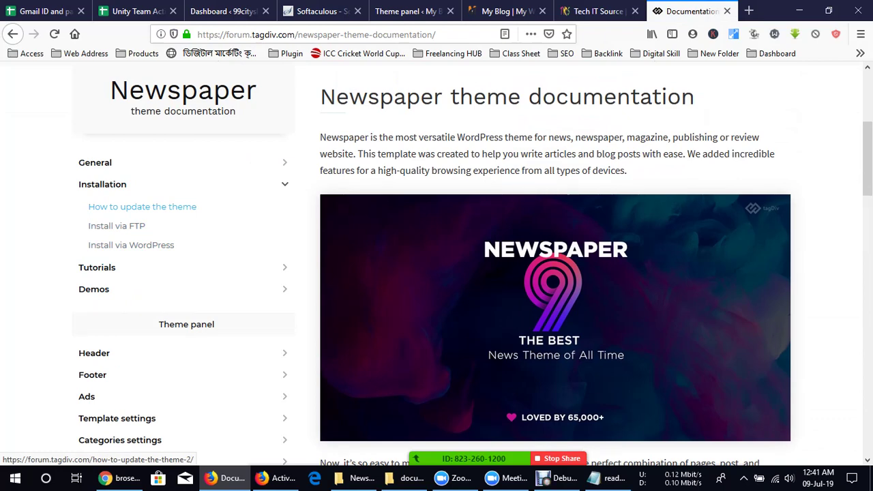
Step: Expand the documentation's Tutorials section and look through its list of topics
click(97, 267)
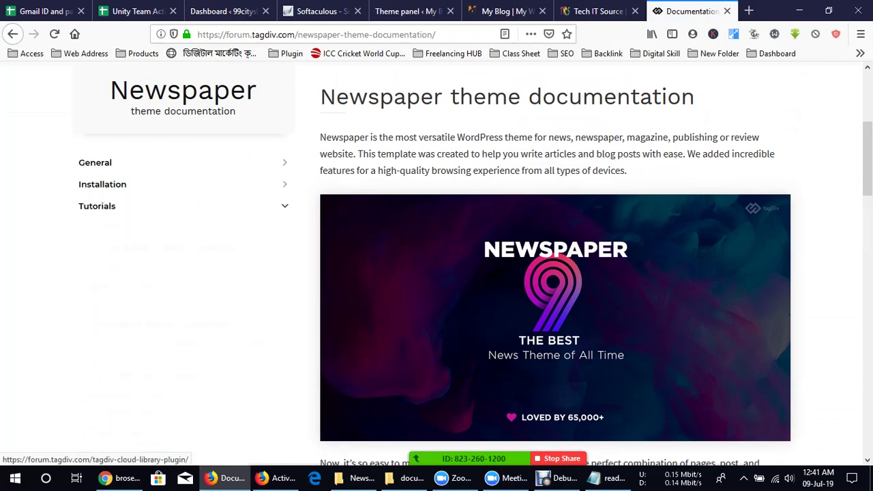
scroll(165, 247, down, 2)
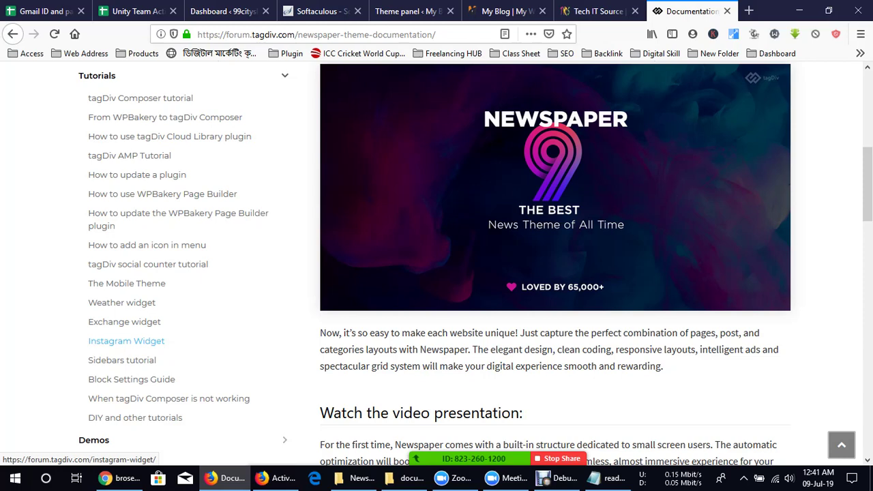
scroll(126, 341, up, 2)
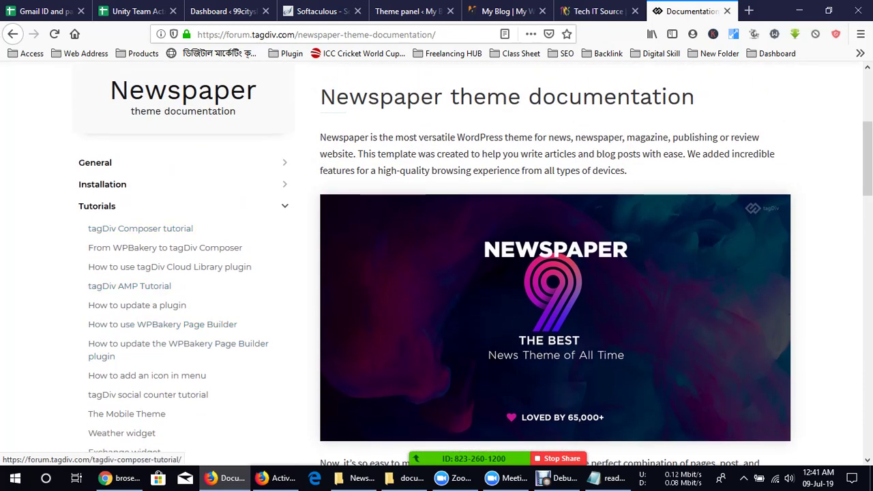
scroll(126, 219, down, 4)
Step: Expand the documentation's Demos section and look over its topics and the Theme panel topics below
scroll(96, 309, down, 5)
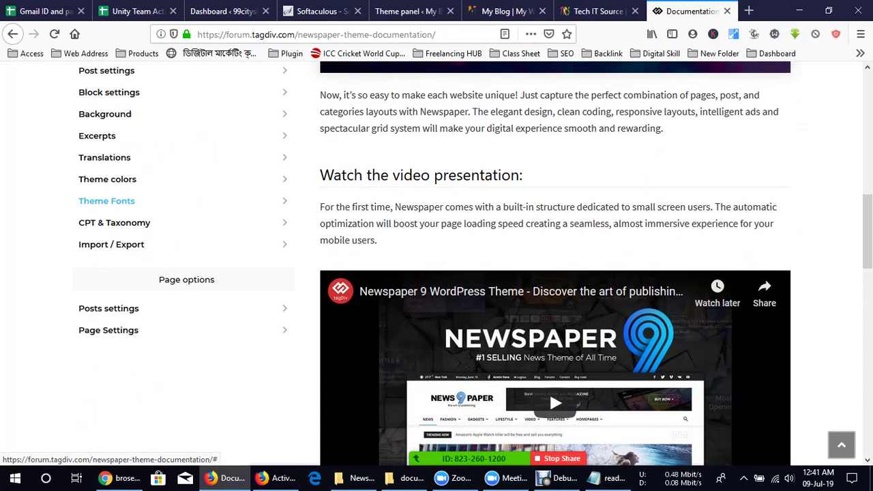
scroll(96, 308, up, 3)
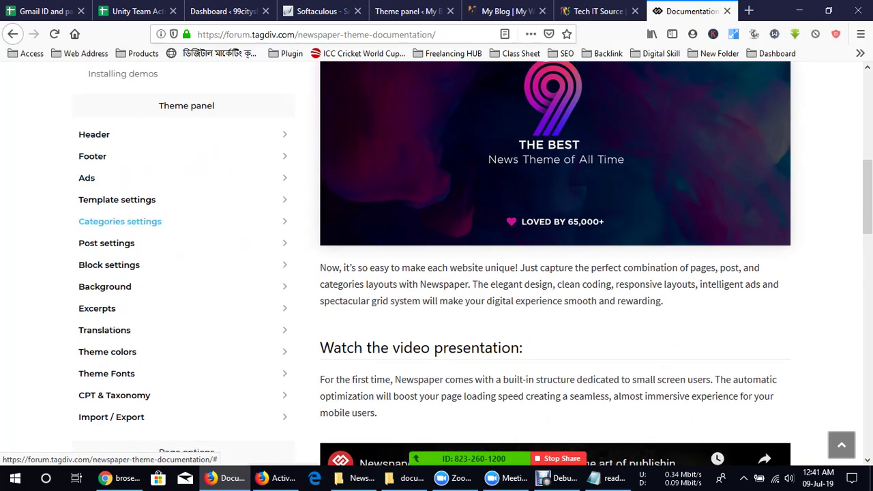
scroll(102, 218, up, 3)
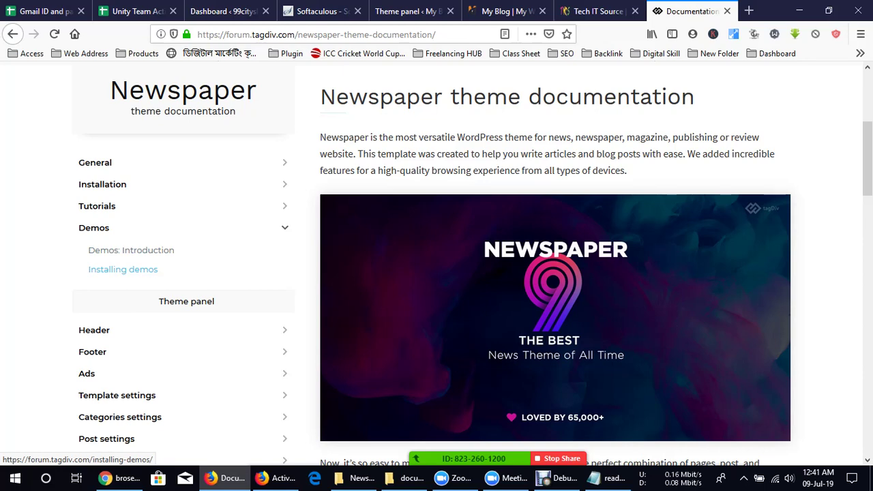
scroll(130, 250, down, 3)
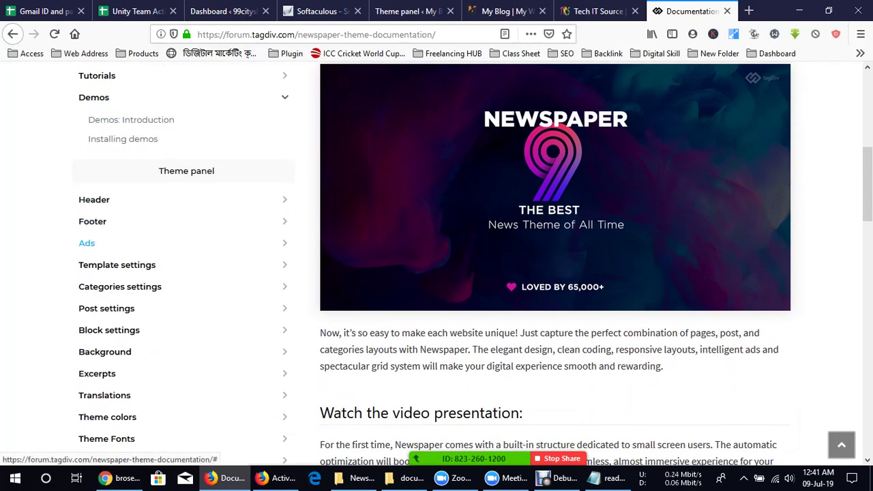
Step: Compare the WordPress site's Newspaper theme panel sections with the Theme panel topics listed in the documentation
click(408, 10)
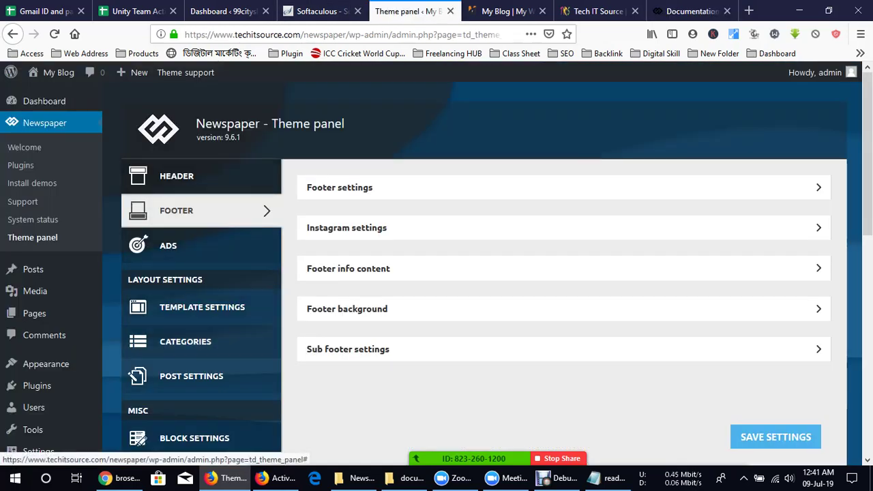
click(685, 10)
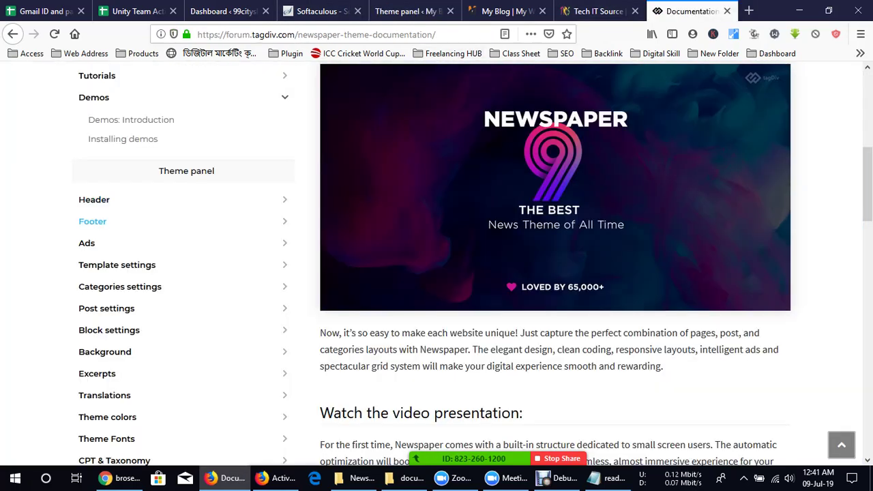
scroll(96, 221, down, 4)
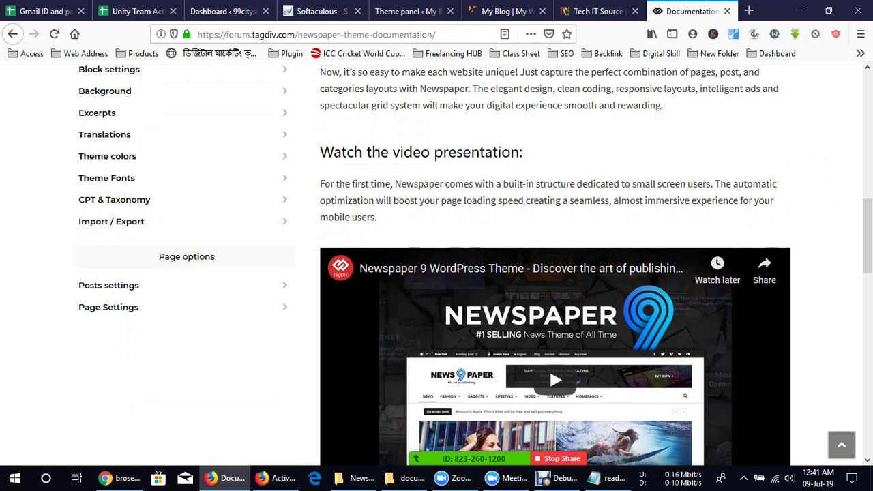
scroll(549, 367, up, 2)
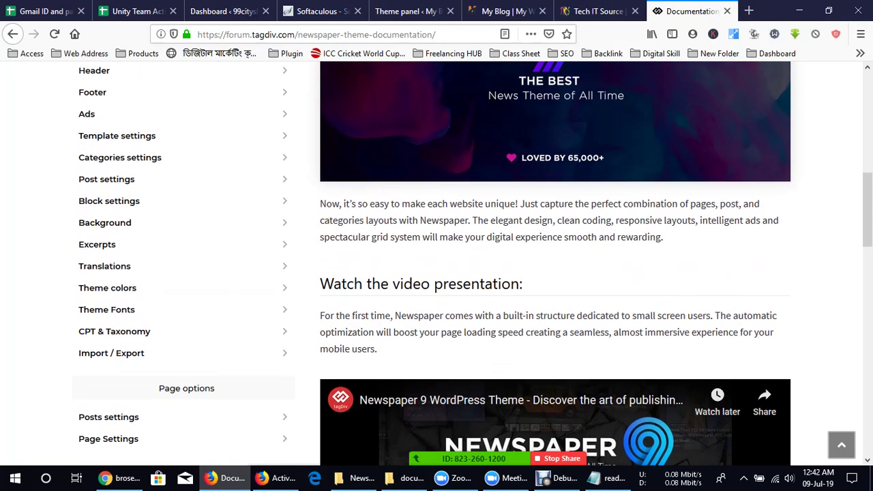
scroll(549, 368, up, 6)
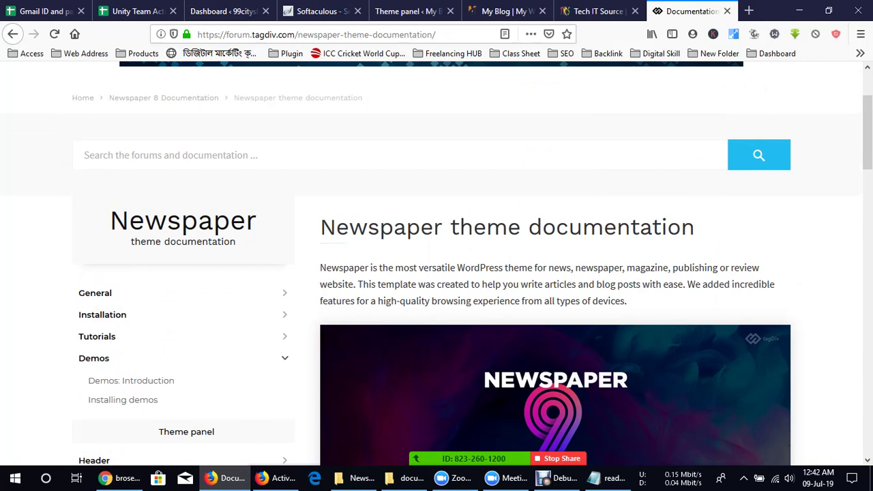
Step: Skim the documentation's introduction and topic list once more, return to the page's start and close its tab
triple_click(548, 284)
click(549, 284)
scroll(102, 311, down, 6)
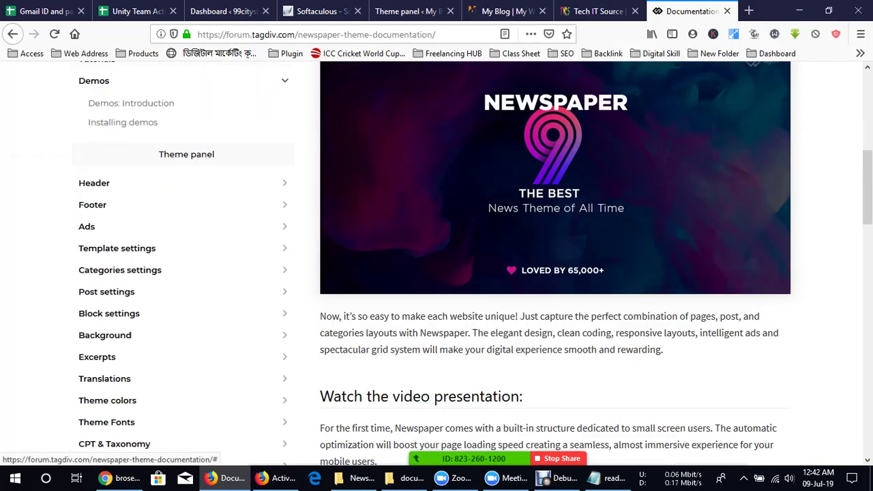
scroll(106, 308, up, 7)
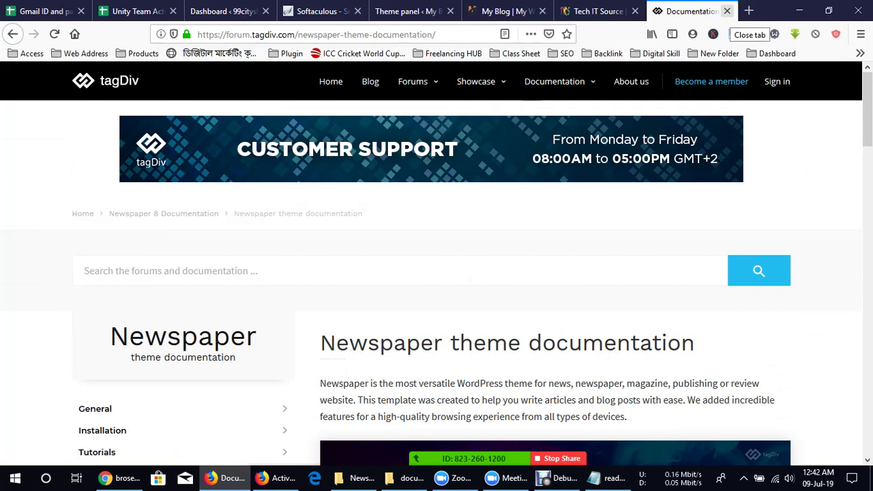
click(727, 11)
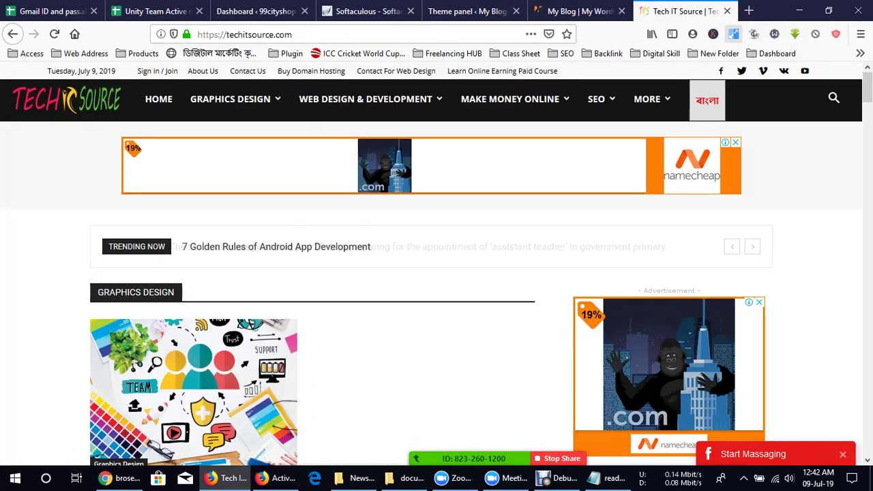
Step: Look over the Tech IT Source homepage's category blocks, advertisements and latest posts as an example of the theme
mouse_move(647, 99)
scroll(437, 273, down, 8)
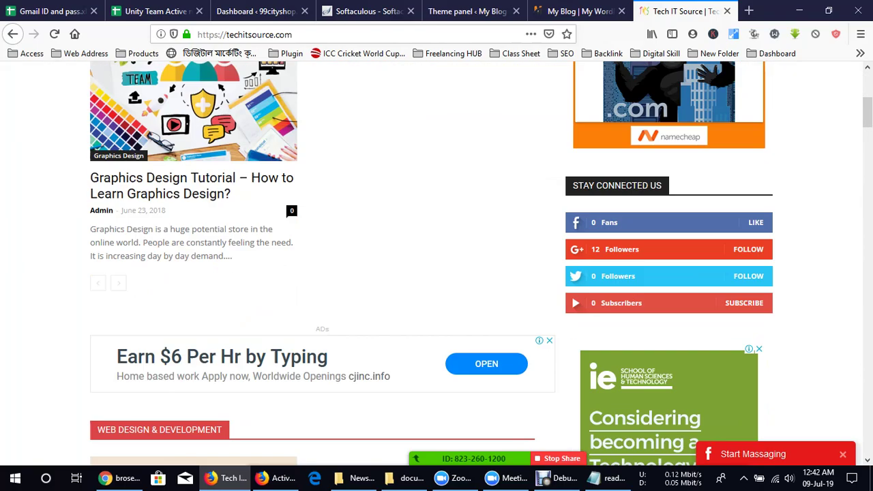
scroll(436, 273, down, 5)
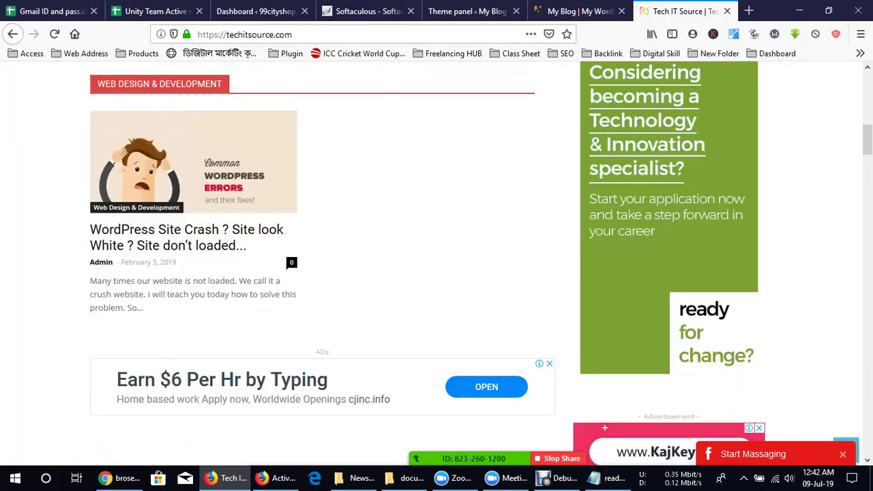
scroll(436, 273, up, 4)
scroll(436, 272, down, 10)
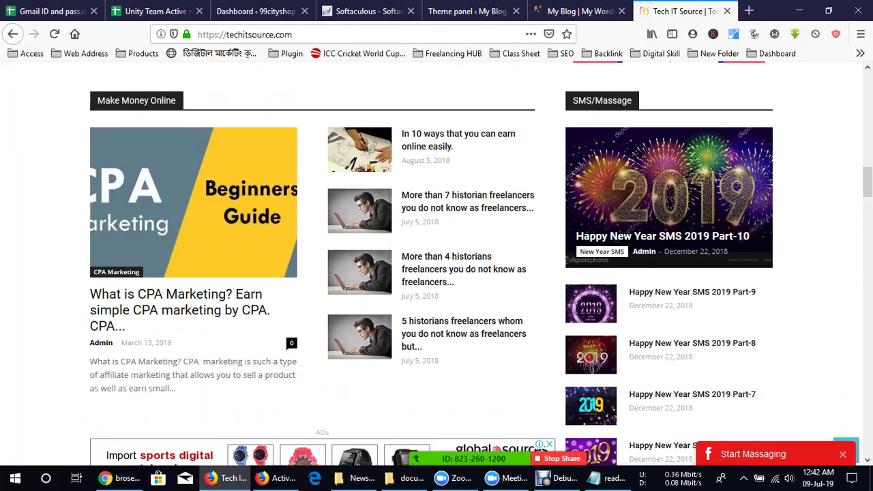
scroll(437, 273, up, 8)
scroll(437, 272, down, 15)
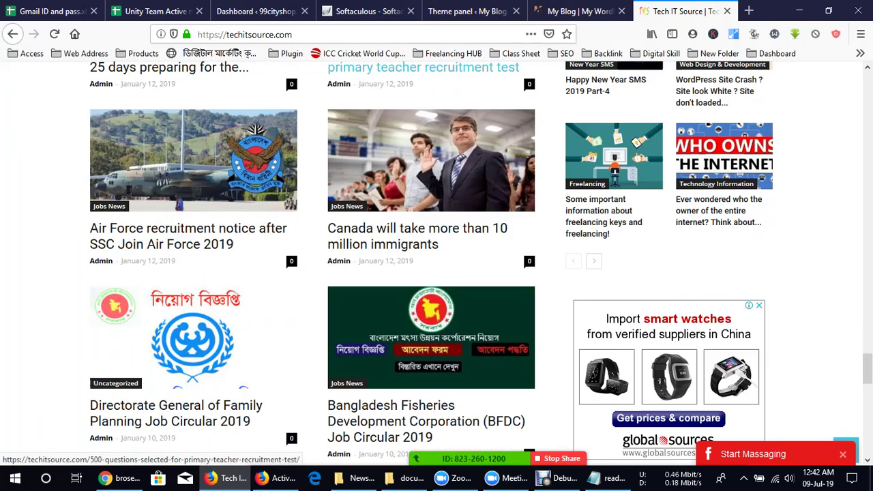
scroll(437, 273, up, 3)
scroll(409, 334, up, 5)
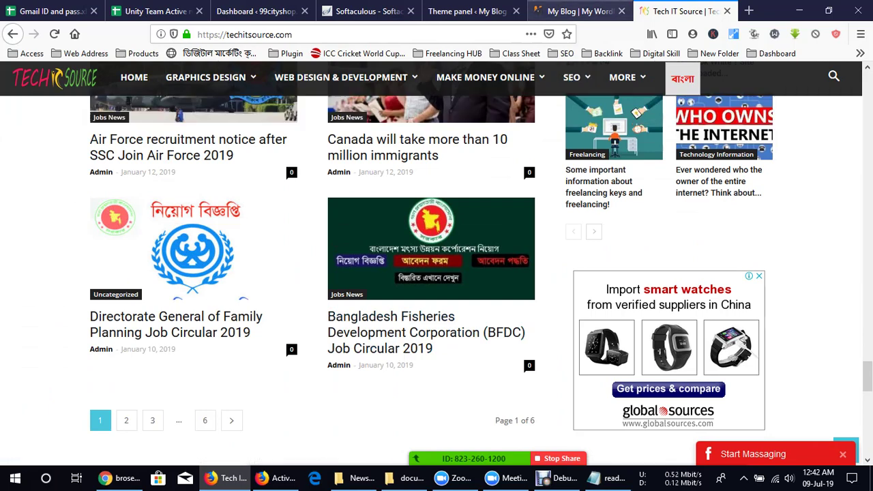
Step: Switch to the My Blog homepage and review it from the footer up to the header and logo
click(573, 11)
drag(784, 453, 85, 280)
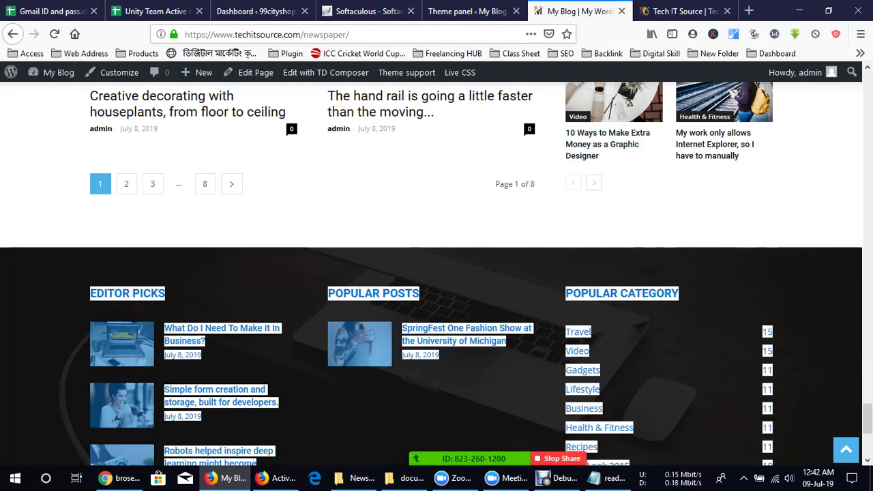
scroll(436, 273, up, 15)
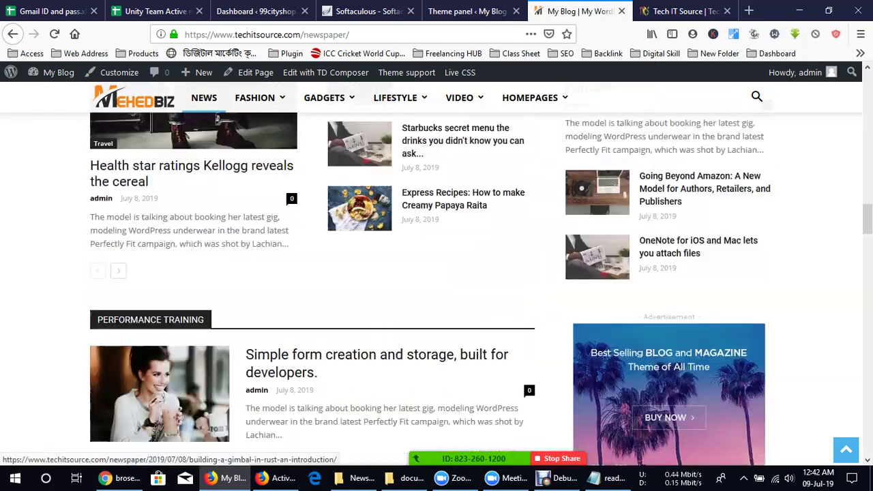
scroll(436, 273, up, 10)
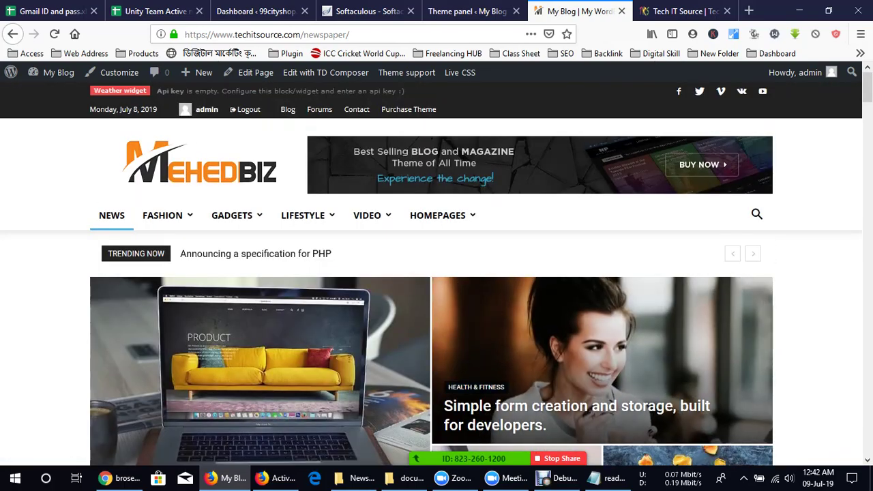
Step: Return to the Newspaper theme panel and close the My Blog and Tech IT Source tabs
click(469, 11)
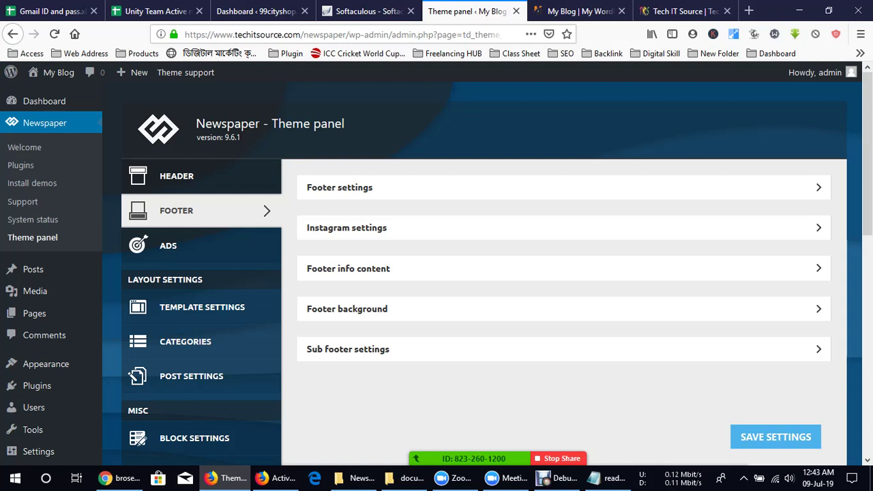
click(621, 11)
click(622, 11)
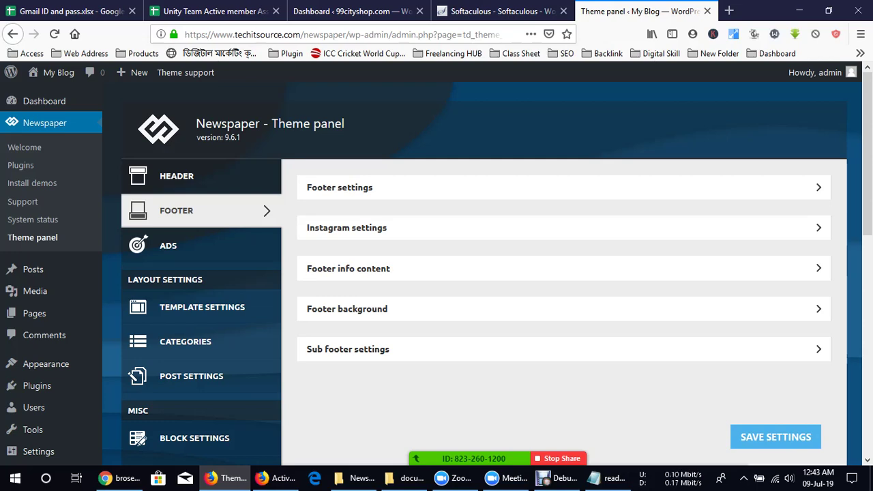
Step: Close the separate Firefox window holding the Zoom pages and bring up the Debut screen recorder
click(276, 478)
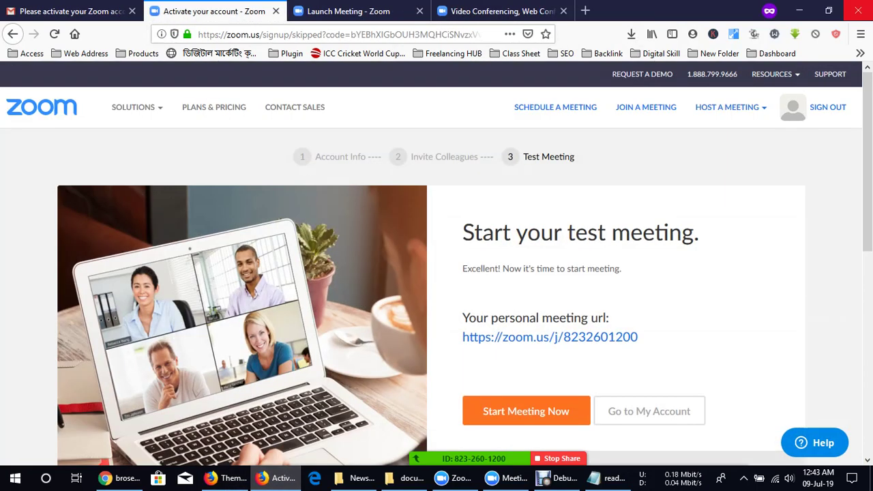
click(858, 10)
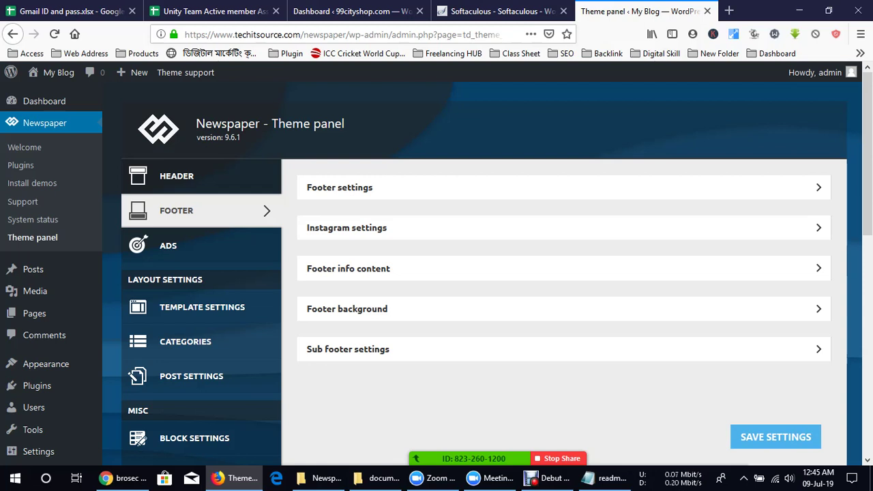
click(546, 478)
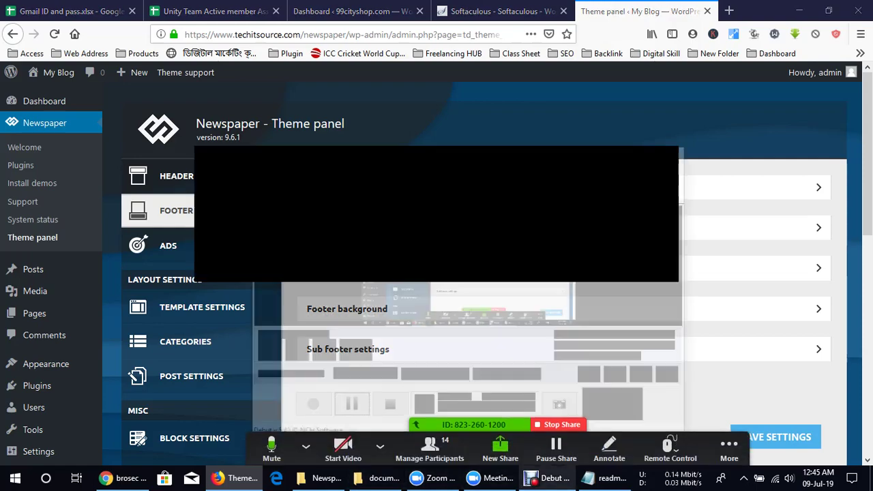